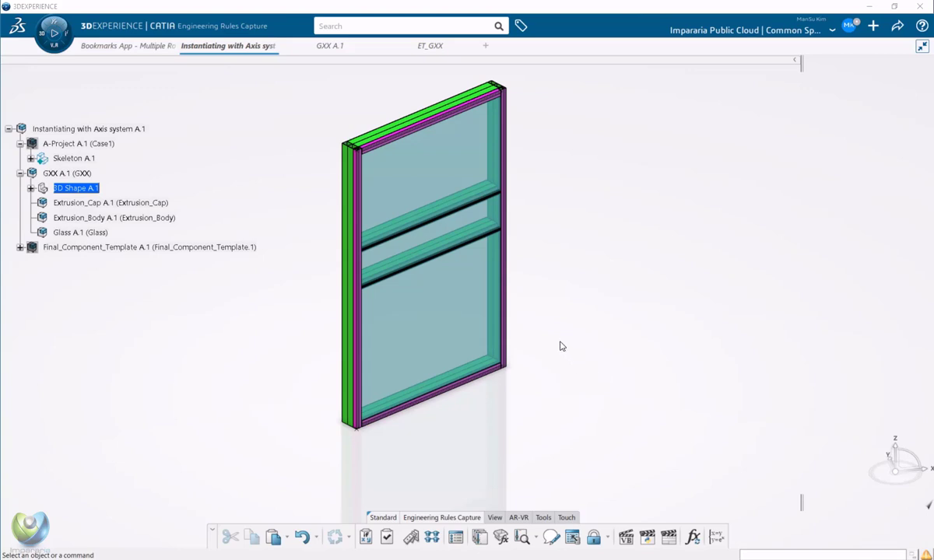
Expand the GXX component's 3D Shape to list its geometrical sets, including Final_Component_Instantiate_Case1 and Case2.
middle_click_drag(559, 350, 559, 375)
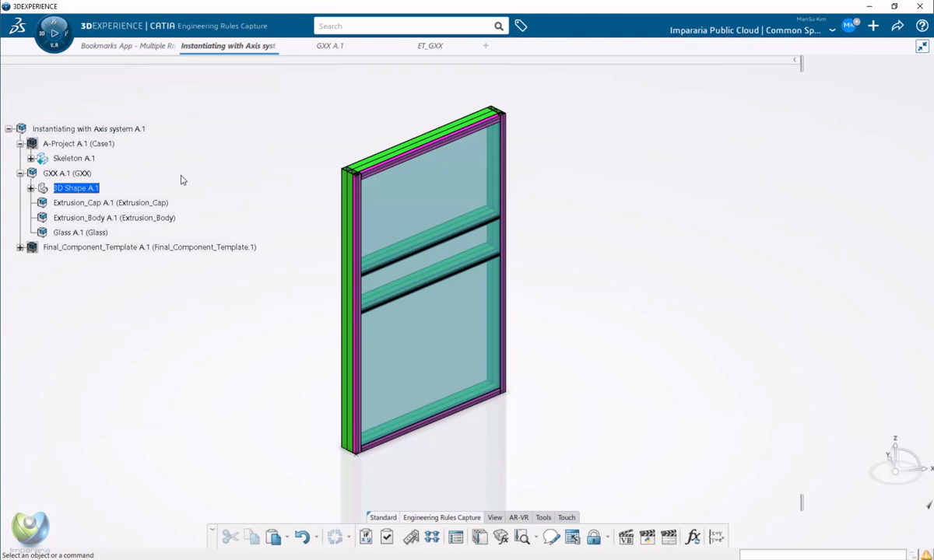
middle_click_drag(514, 428, 520, 425)
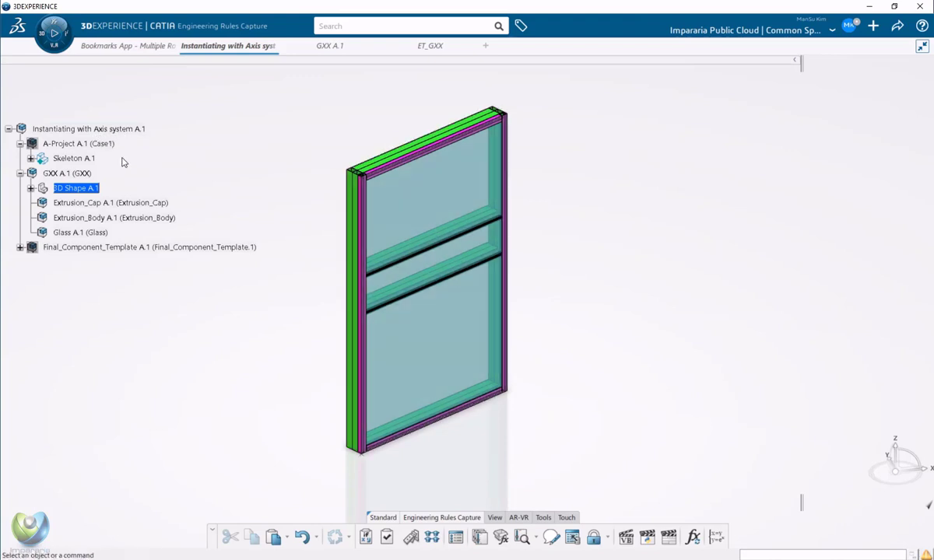
left_click(31, 189)
scroll(221, 319, "down", 3)
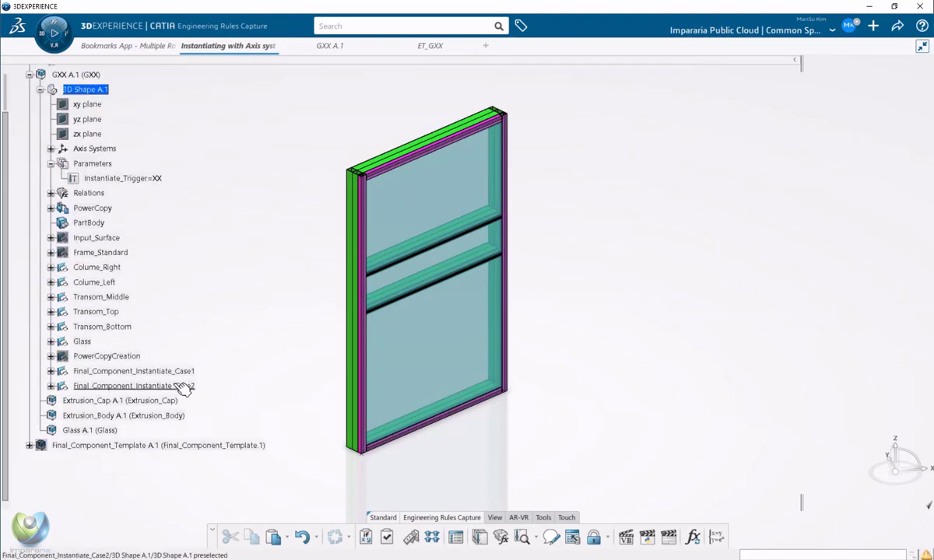
mouse_move(177, 375)
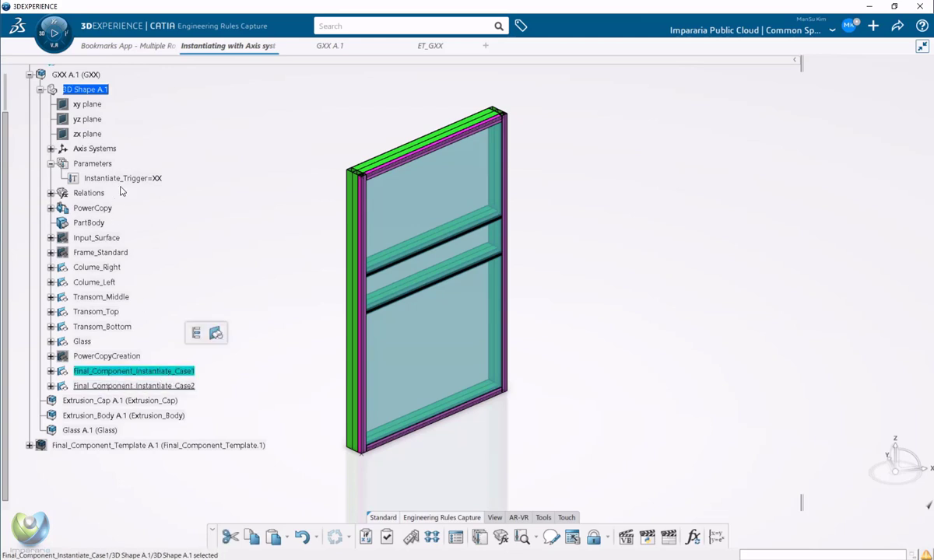
scroll(167, 343, "up", 2)
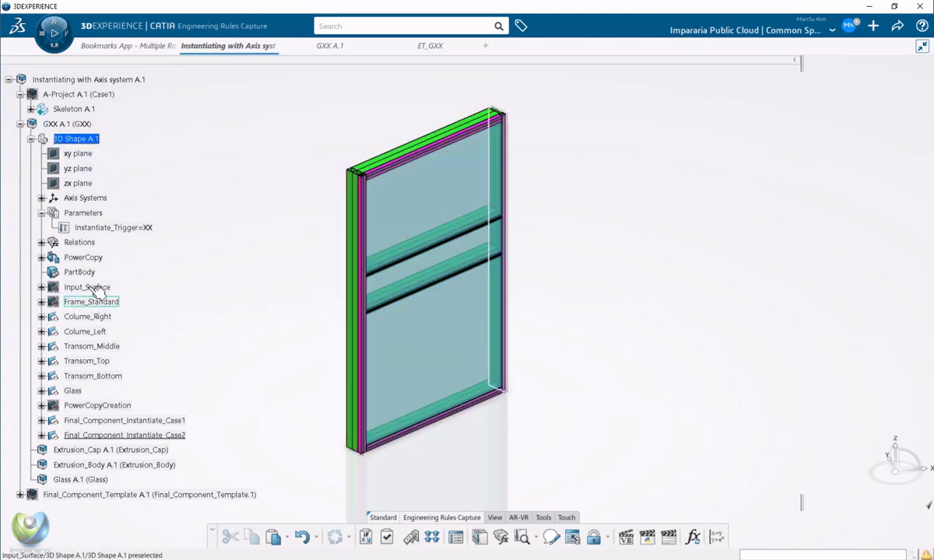
scroll(144, 335, "down", 3)
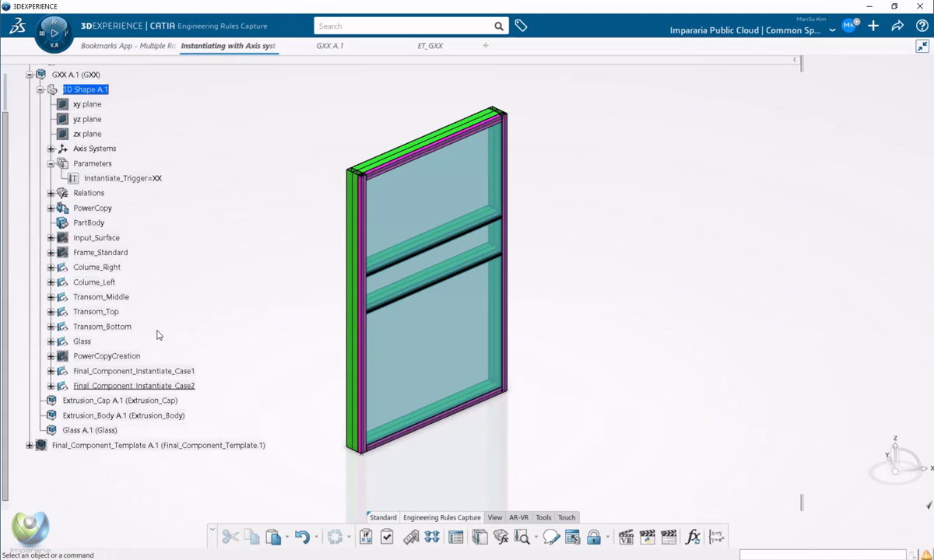
Run Action_Mullion_Right_Body_Instantiate from the Mullion_Right_Body set of Final_Component_Instantiate_Case1.
left_click(51, 371)
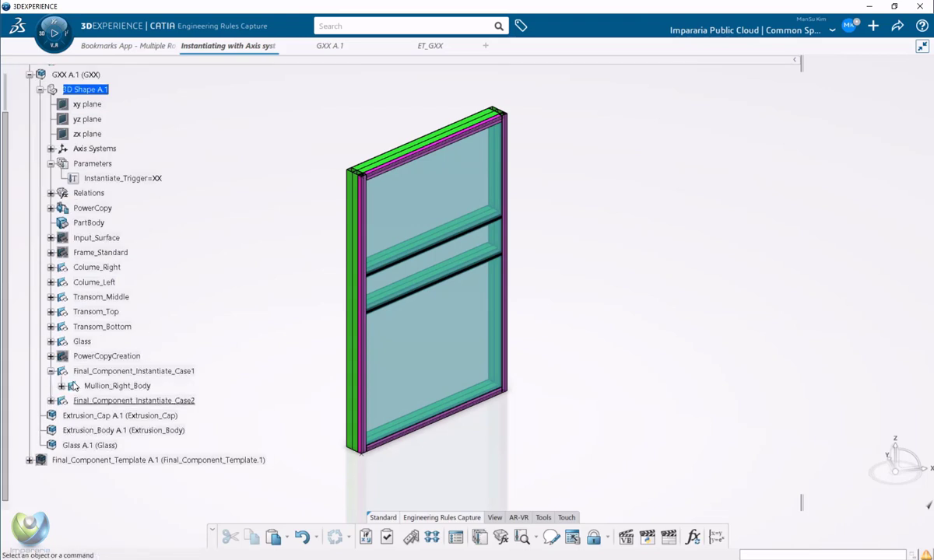
left_click(61, 386)
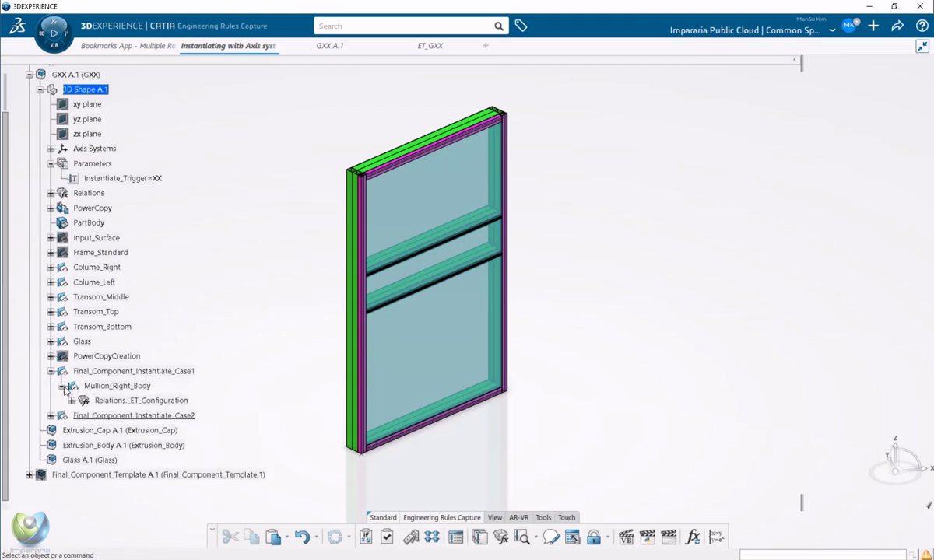
scroll(107, 381, "down", 3)
left_click(71, 351)
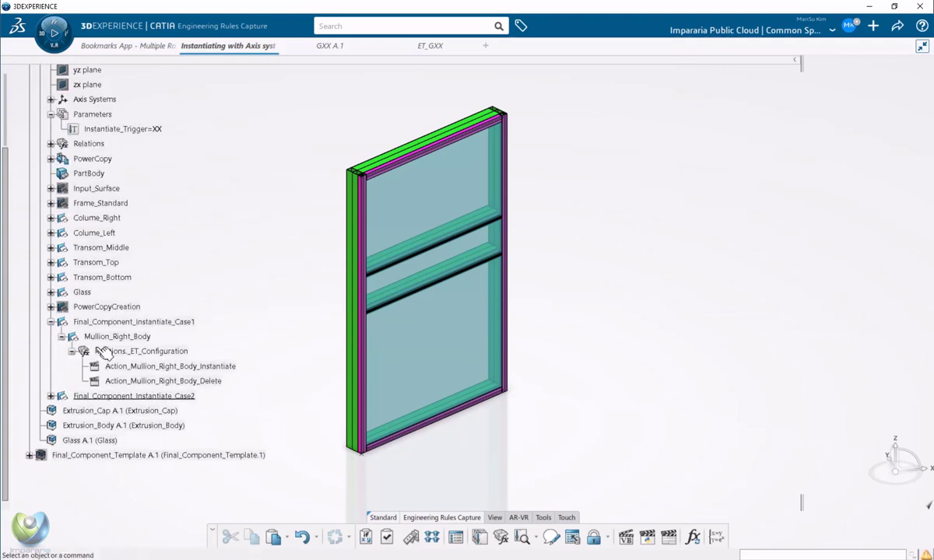
scroll(148, 330, "down", 3)
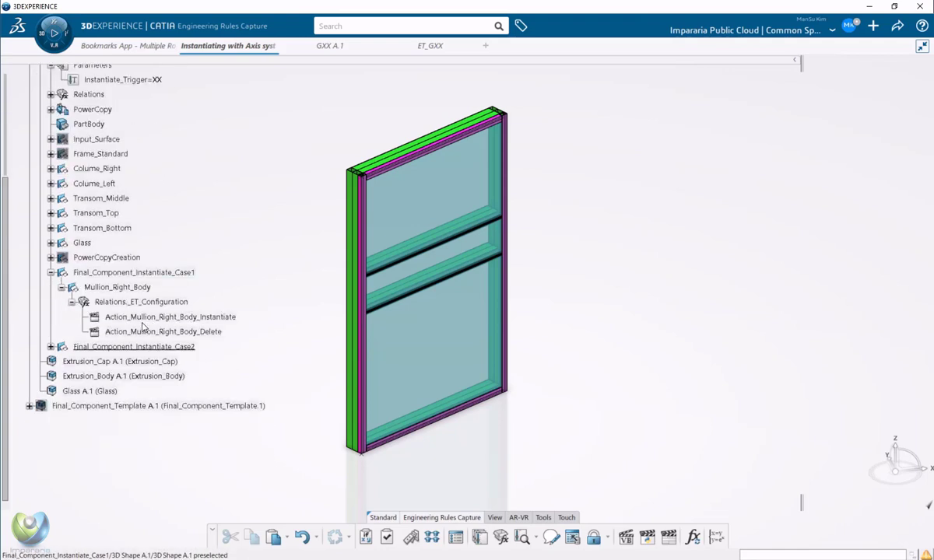
double_click(144, 318)
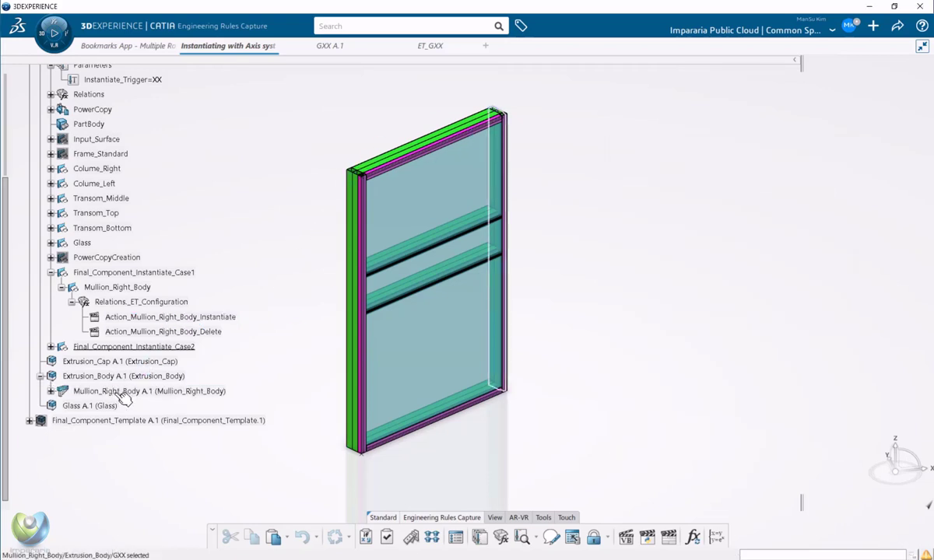
Highlight the instantiated Mullion_Right_Body under Extrusion_Body and inspect its profile at the window frame's upper corner.
left_click(123, 393)
middle_click_drag(519, 275, 532, 155)
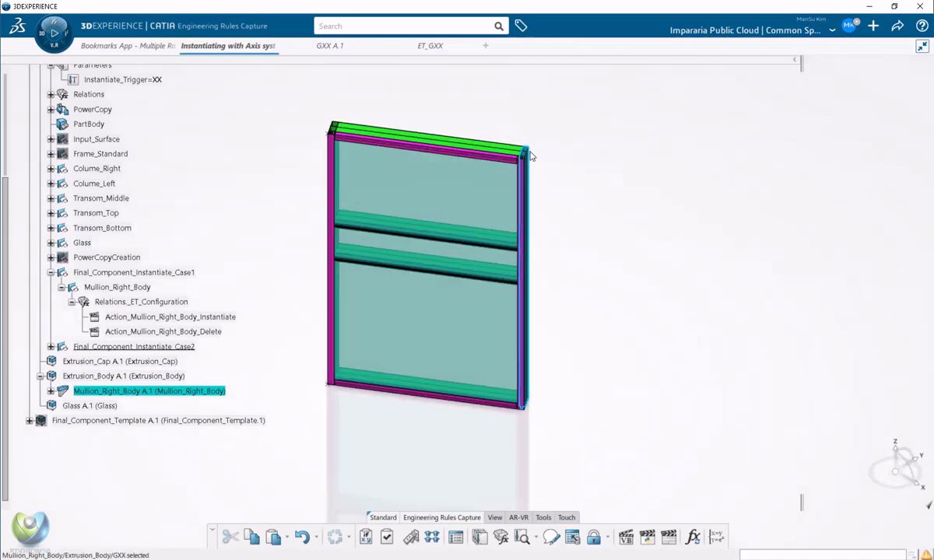
middle_click_drag(610, 184, 514, 269)
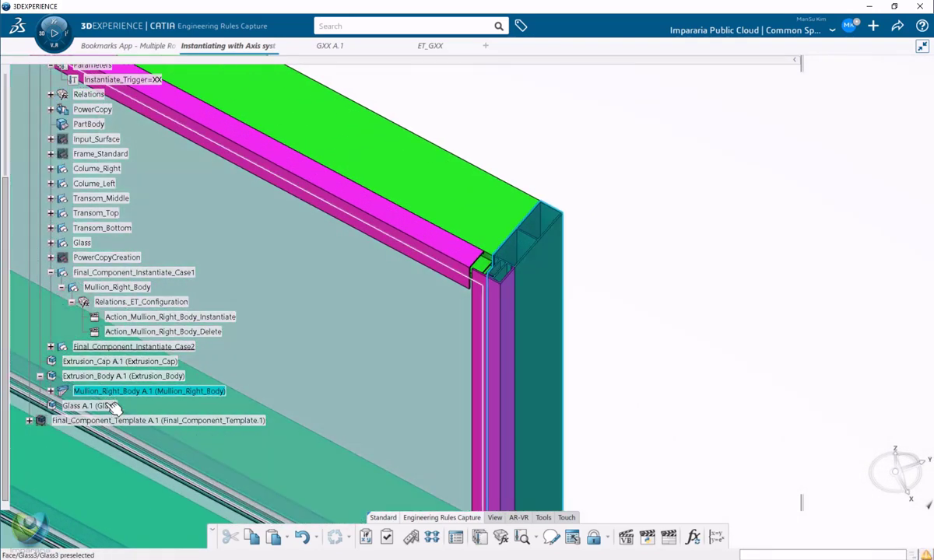
left_click(123, 376)
middle_click_drag(356, 359, 421, 498)
scroll(77, 381, "up", 4)
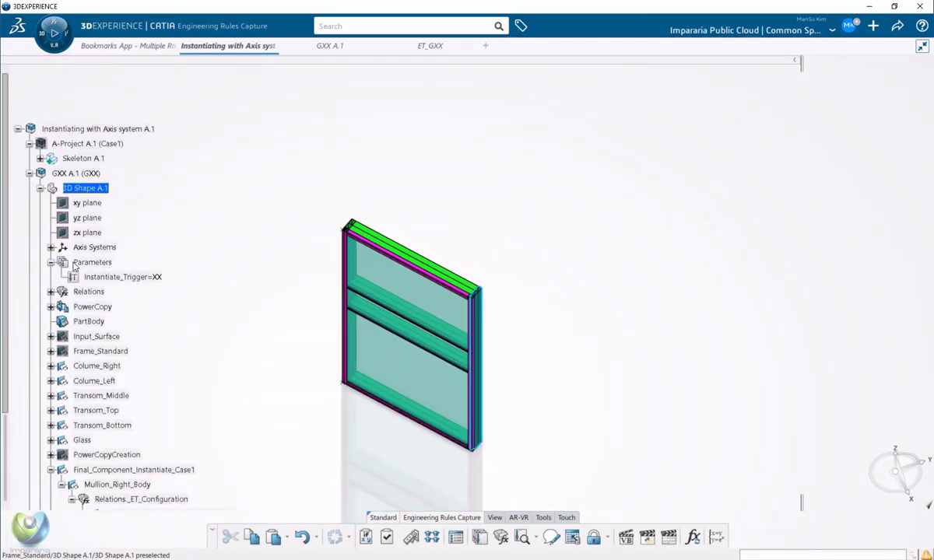
Collapse the GXX 3D Shape and examine the contents of the Mullion_Right_Body component's 3D Shape.
left_click(41, 189)
left_click(69, 175)
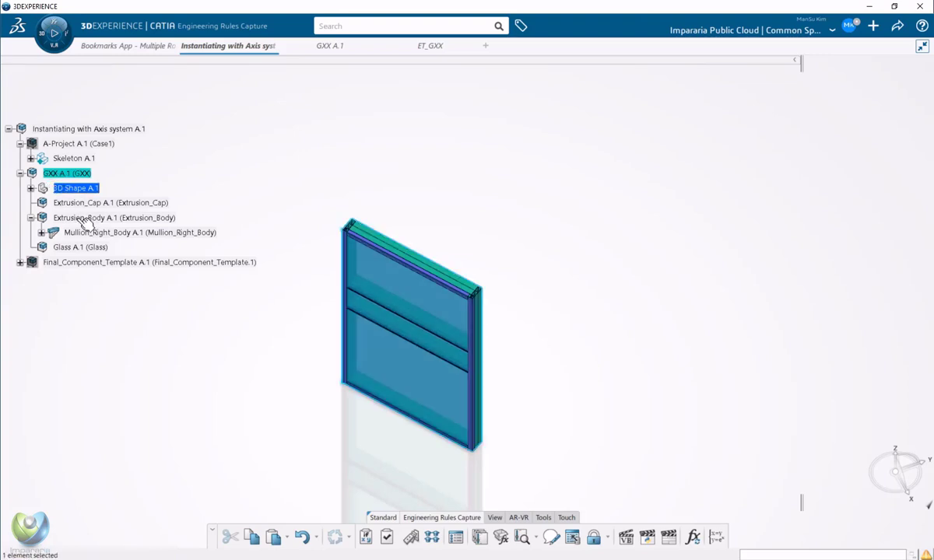
left_click(42, 232)
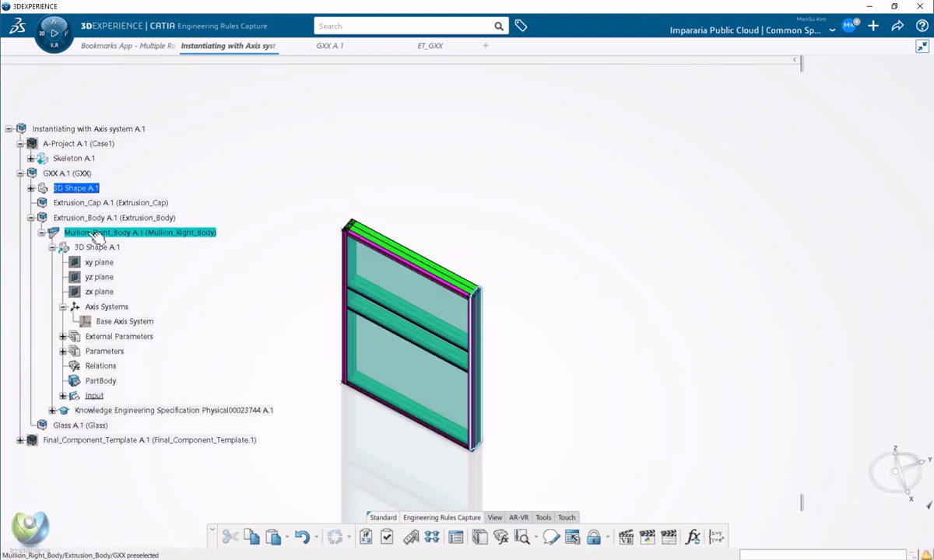
left_click(52, 247)
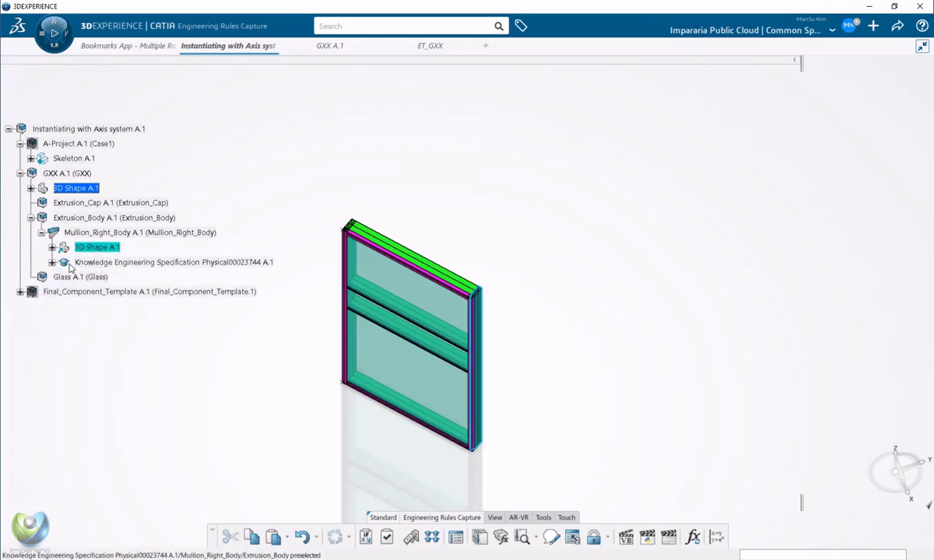
left_click(52, 247)
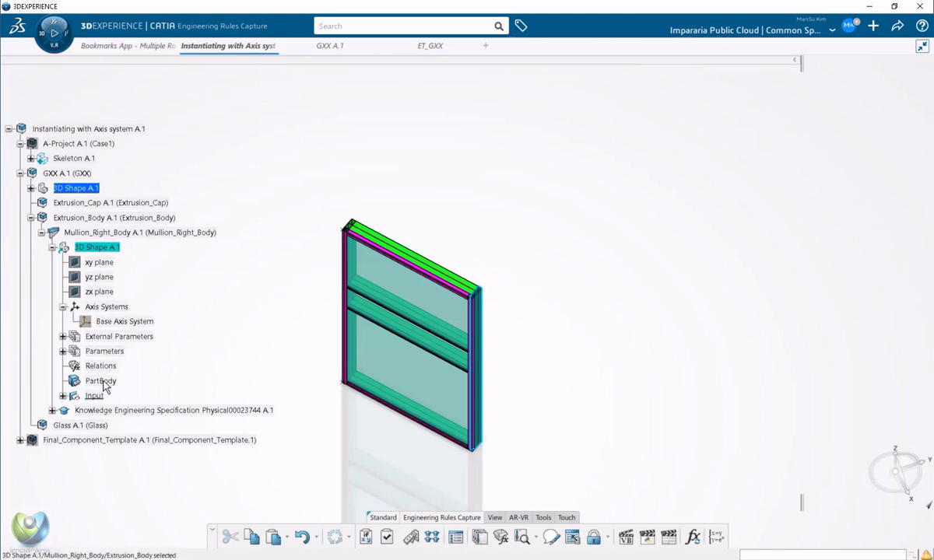
left_click(513, 463)
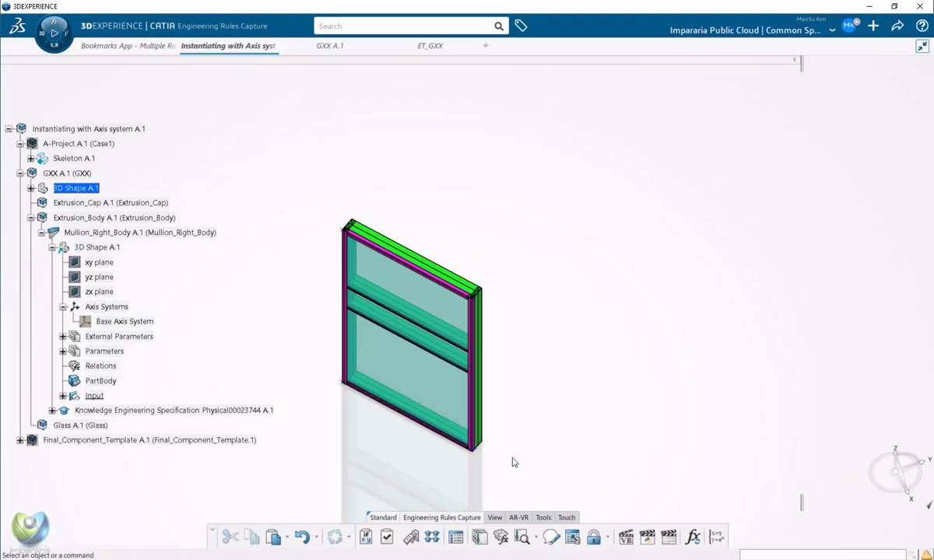
middle_click_drag(513, 463, 489, 352)
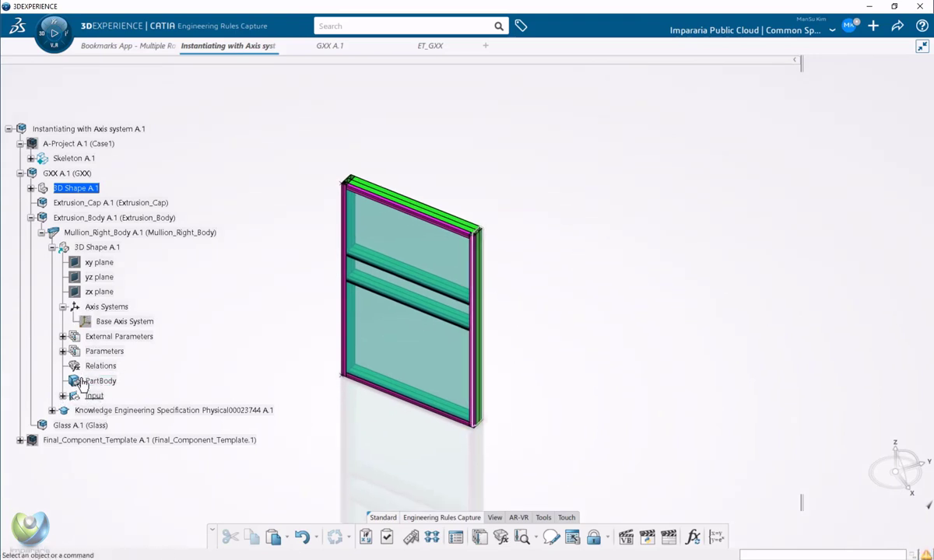
left_click(53, 248)
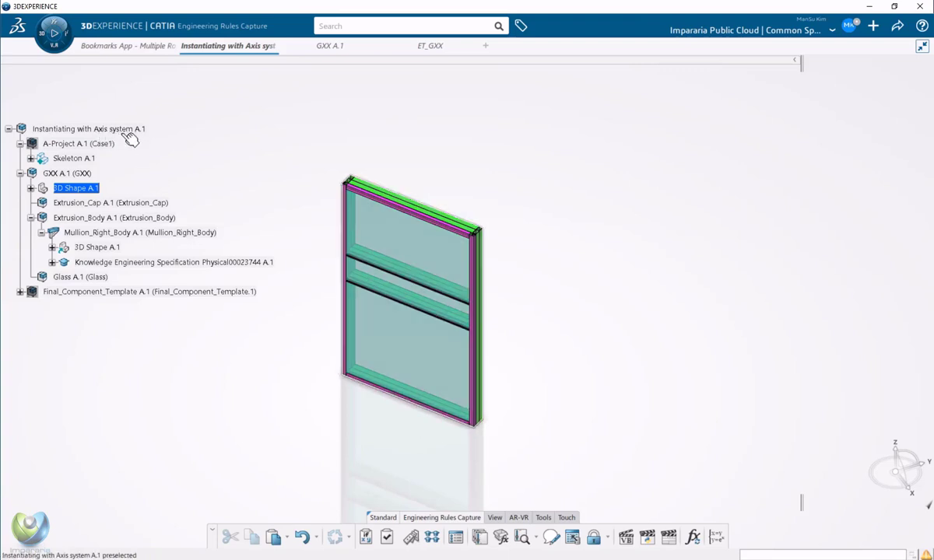
Activate the Mullion_Right_Body 3D Shape and show its Base Axis System and its xy, yz and zx planes.
left_click(52, 248)
left_click(98, 247)
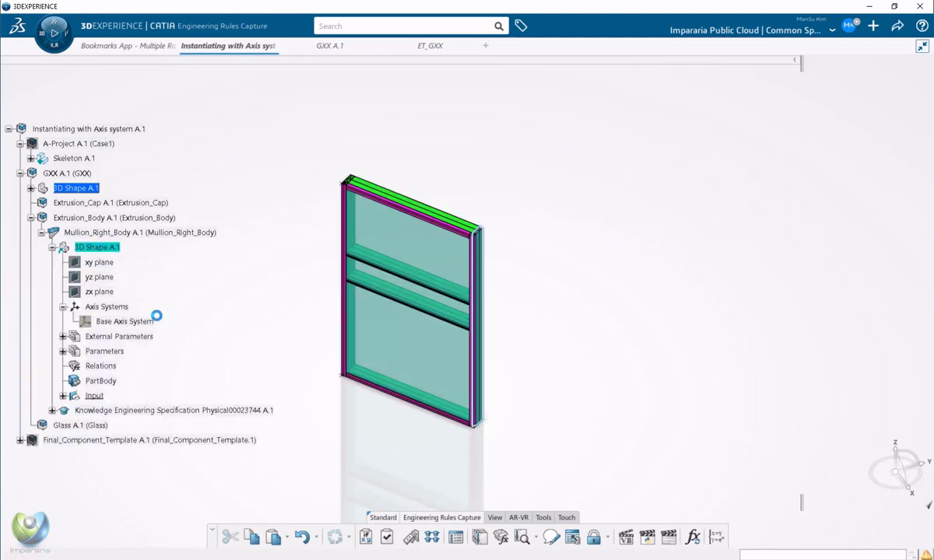
right_click(127, 321)
key("h")
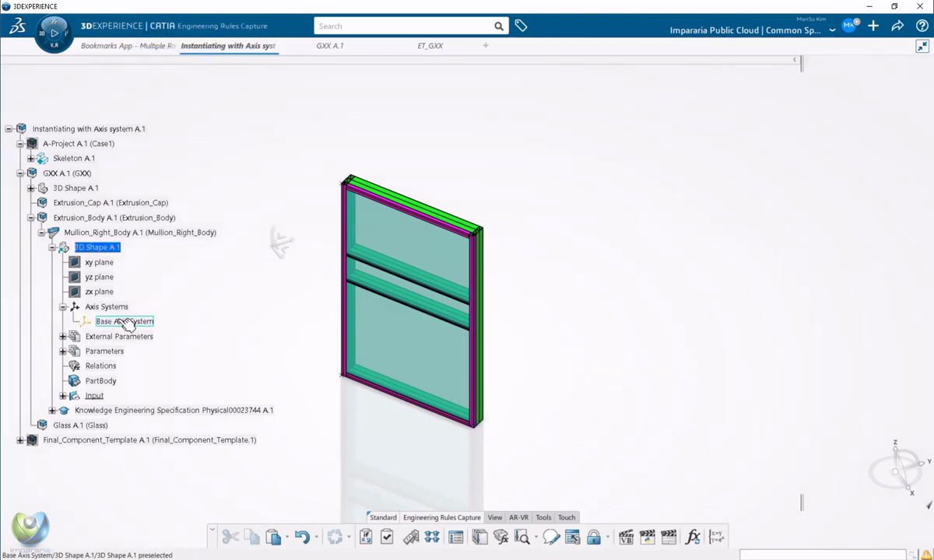
right_click(101, 262)
key("h")
middle_click_drag(338, 320, 393, 350)
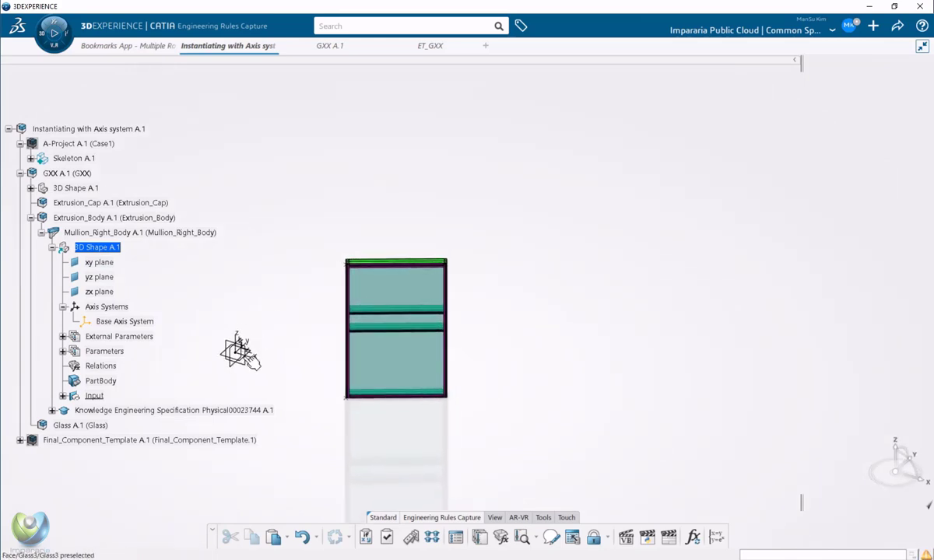
middle_click_drag(253, 358, 323, 302)
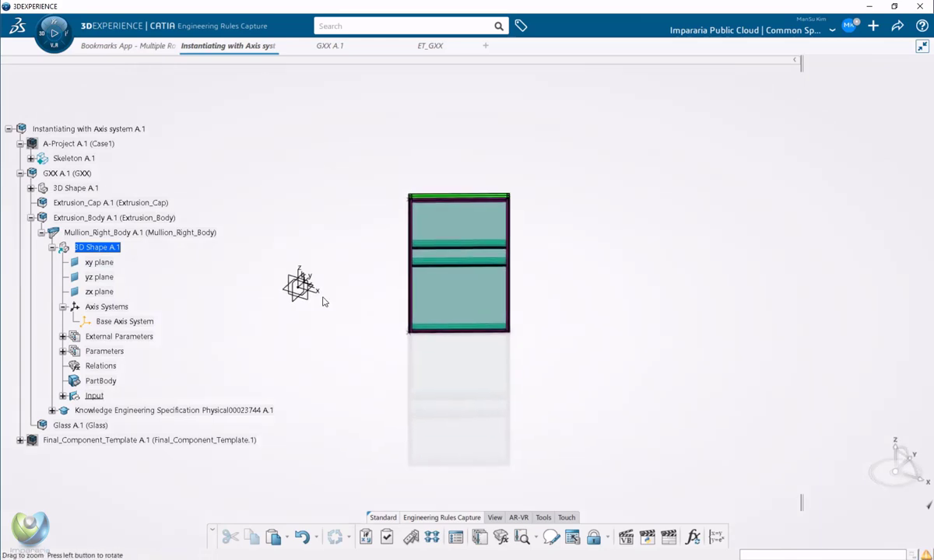
Show the Base Axis System of the GXX 3D Shape, select it to check its location, and collapse that shape.
left_click(78, 189)
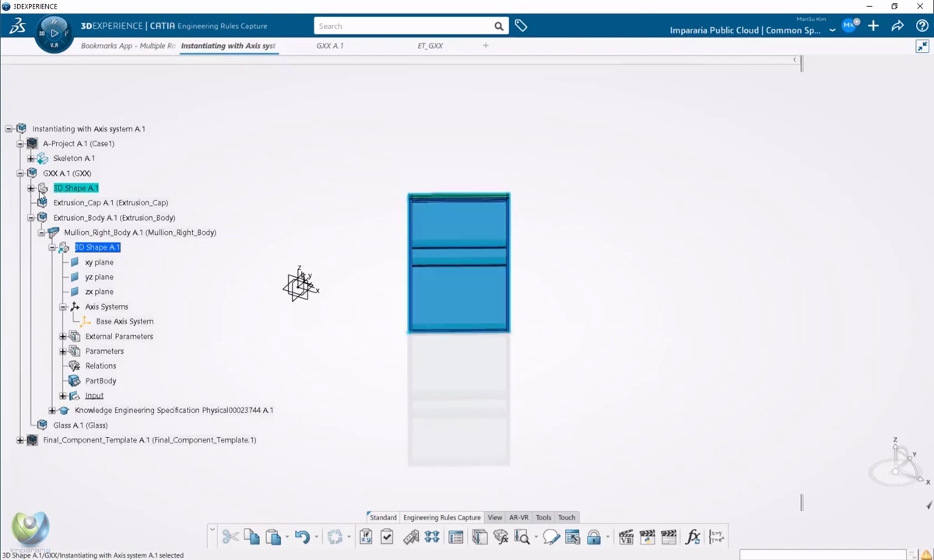
left_click(31, 188)
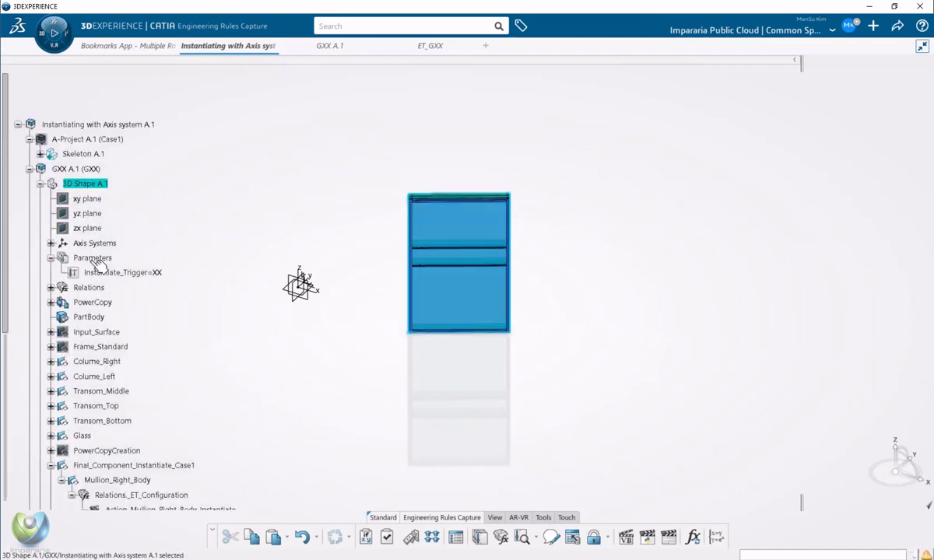
left_click(51, 243)
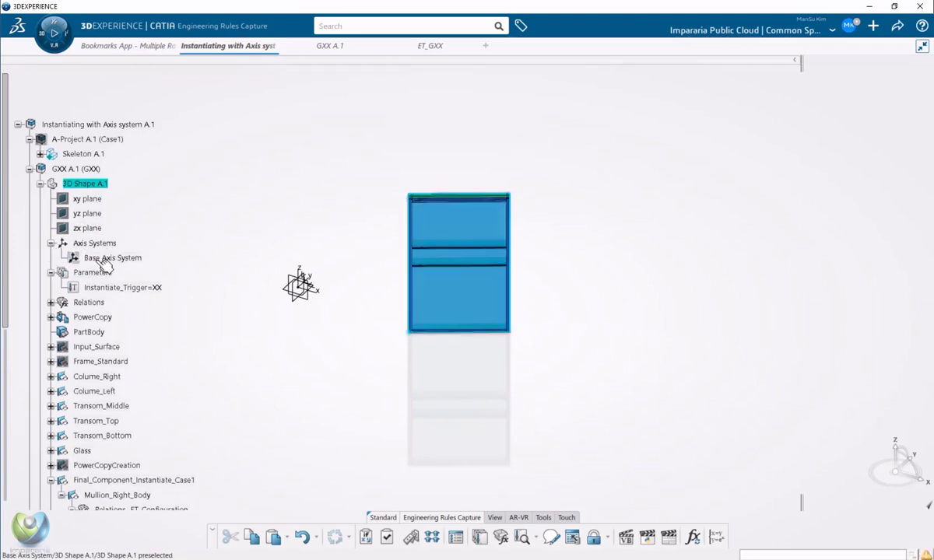
left_click(108, 260)
right_click(108, 259)
left_click(128, 291)
left_click(103, 259)
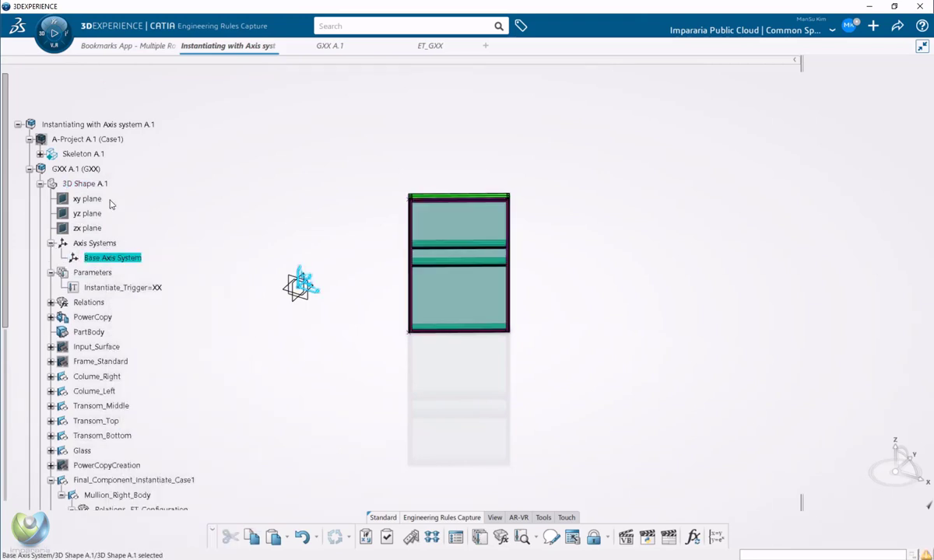
left_click(39, 185)
left_click(70, 245)
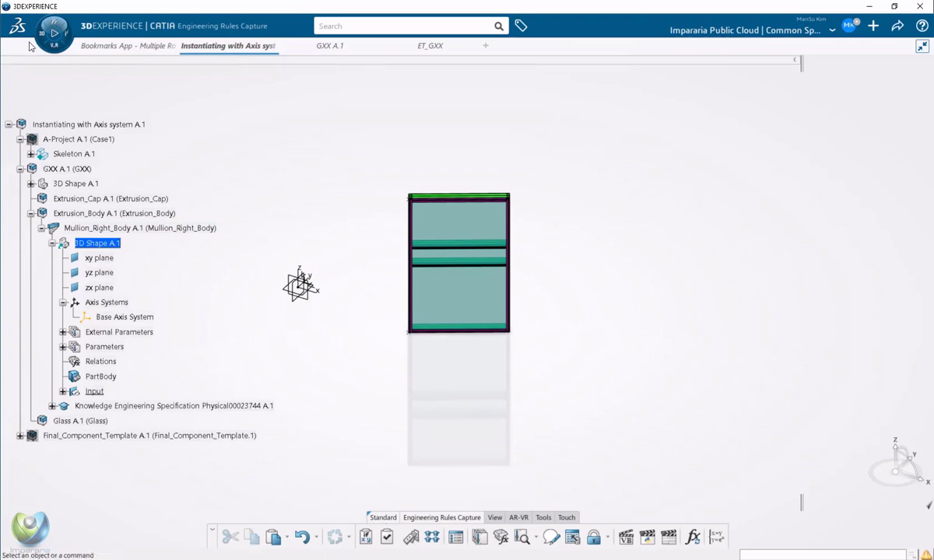
Examine where the Mullion_Right_Body component lies in the window frame relative to its base axis system and planes.
middle_click_drag(503, 357, 467, 324)
scroll(159, 333, "down", 2)
left_click(52, 194)
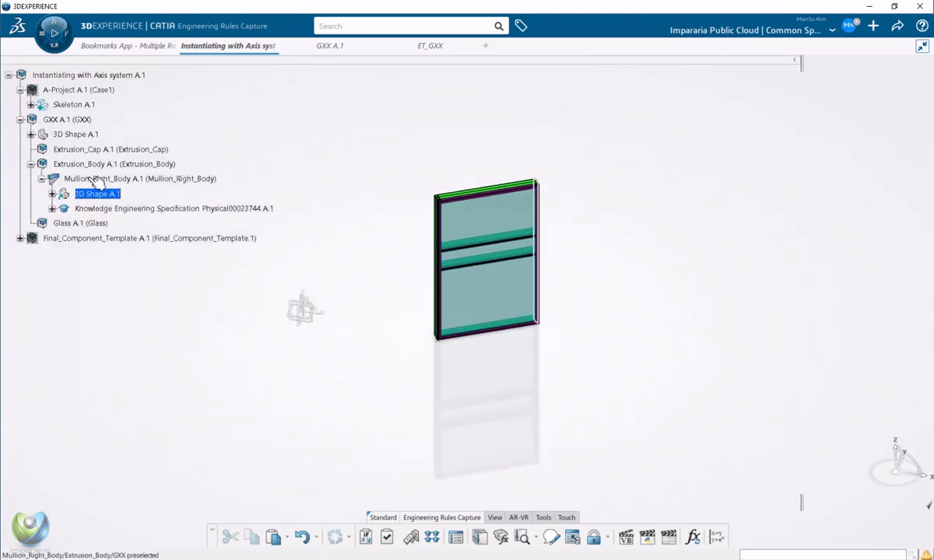
left_click(52, 194)
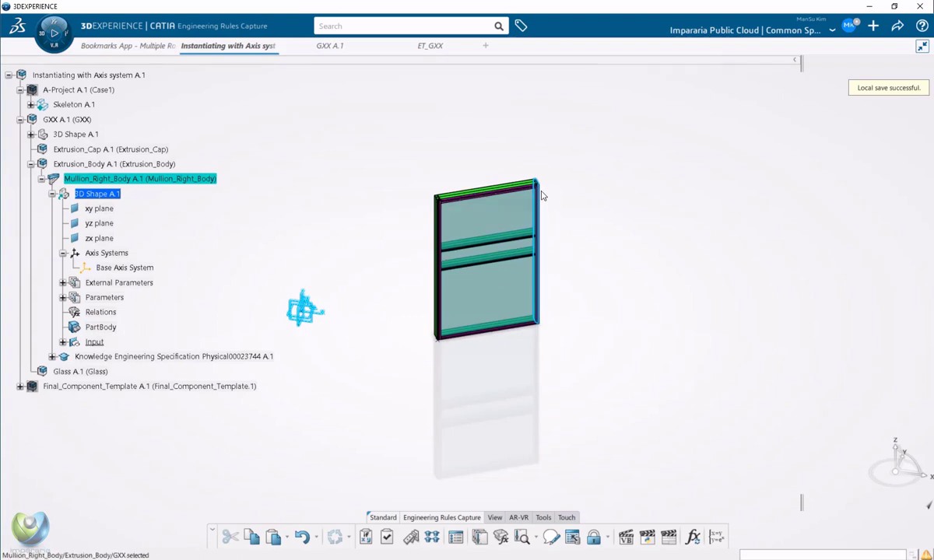
middle_click_drag(570, 128, 580, 147)
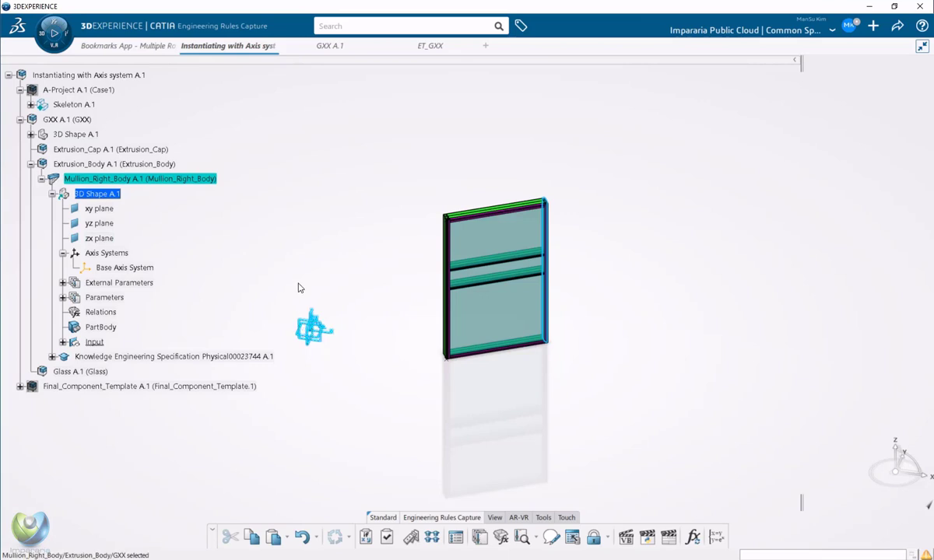
left_click(461, 374)
mouse_move(465, 375)
middle_mouse_down()
mouse_move(503, 358)
mouse_move(477, 369)
mouse_move(455, 362)
middle_mouse_up()
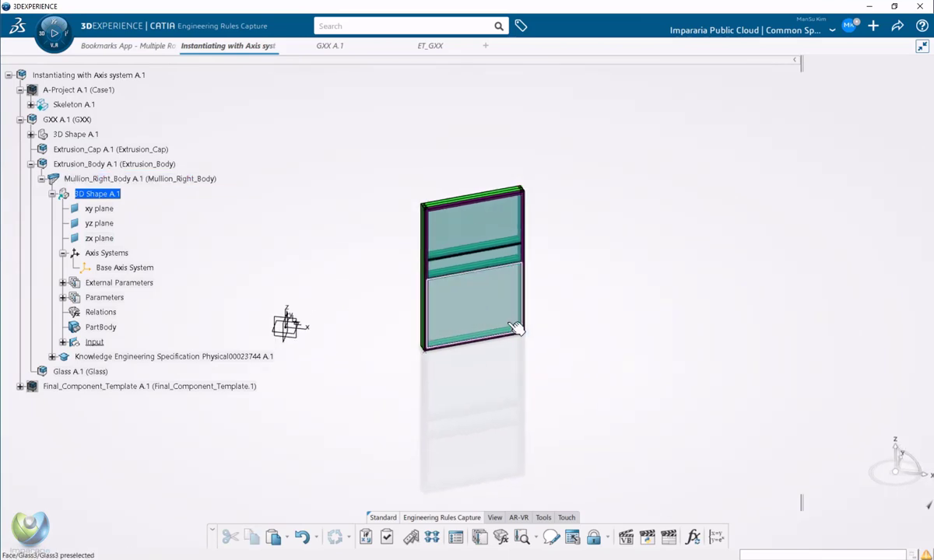
mouse_move(503, 333)
middle_mouse_down()
mouse_move(519, 334)
mouse_move(496, 323)
middle_mouse_up()
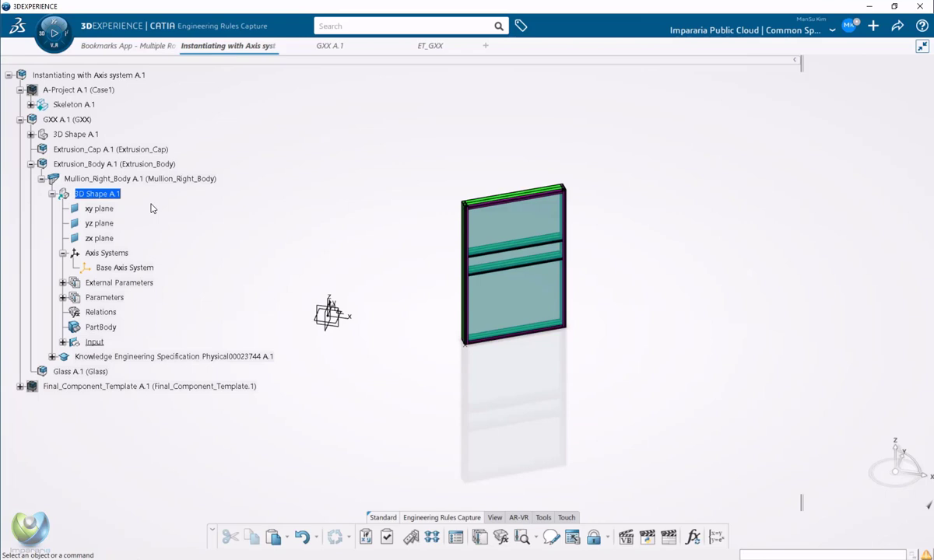
Activate the GXX product and switch to the Assembly Design app with its assembly commands.
left_click(78, 120)
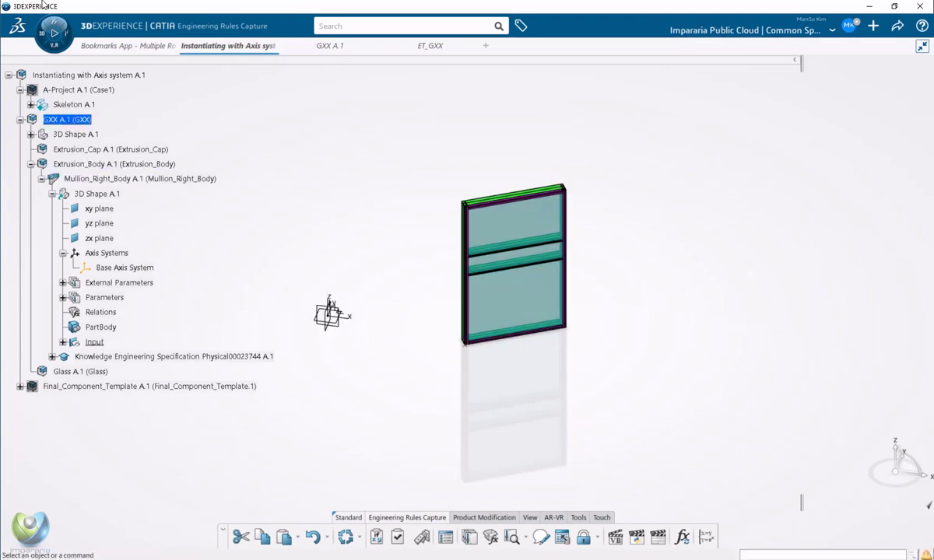
left_click(39, 43)
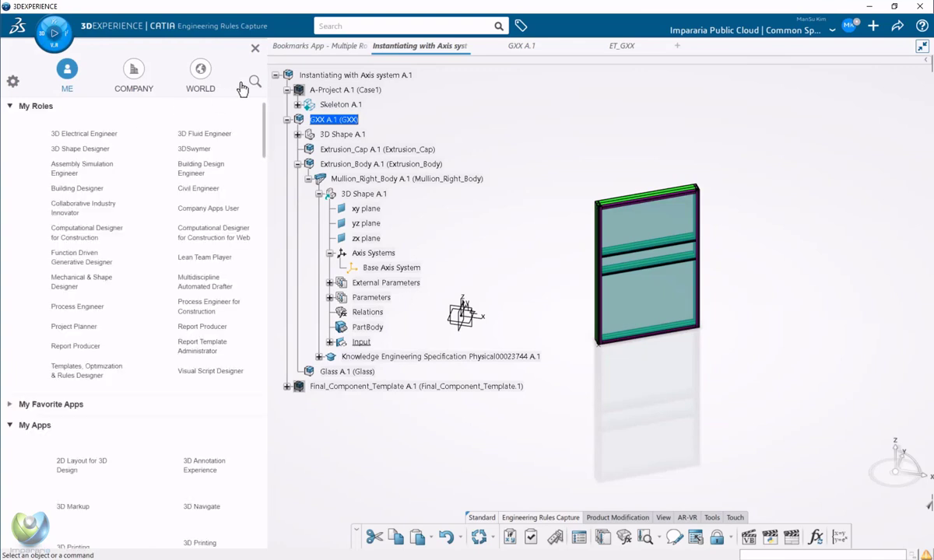
left_click(255, 82)
type("a")
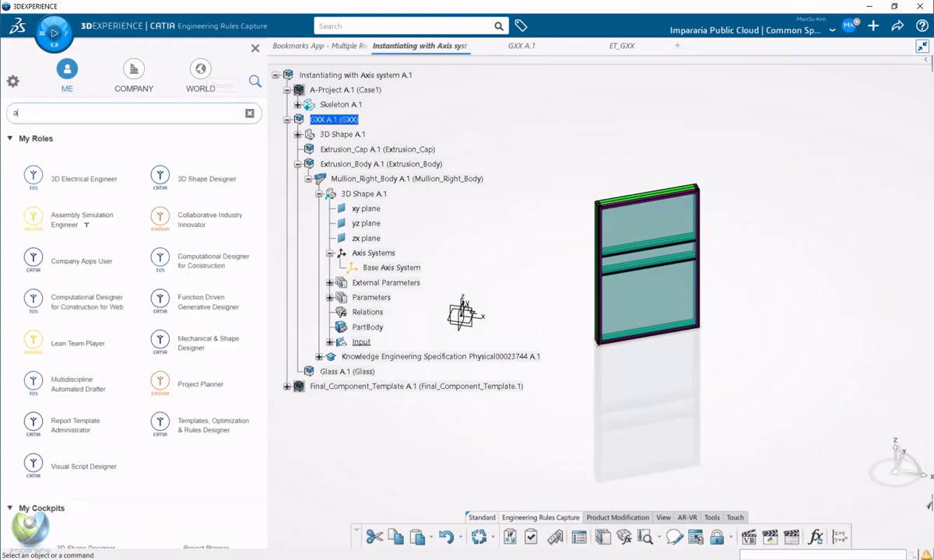
type("ss")
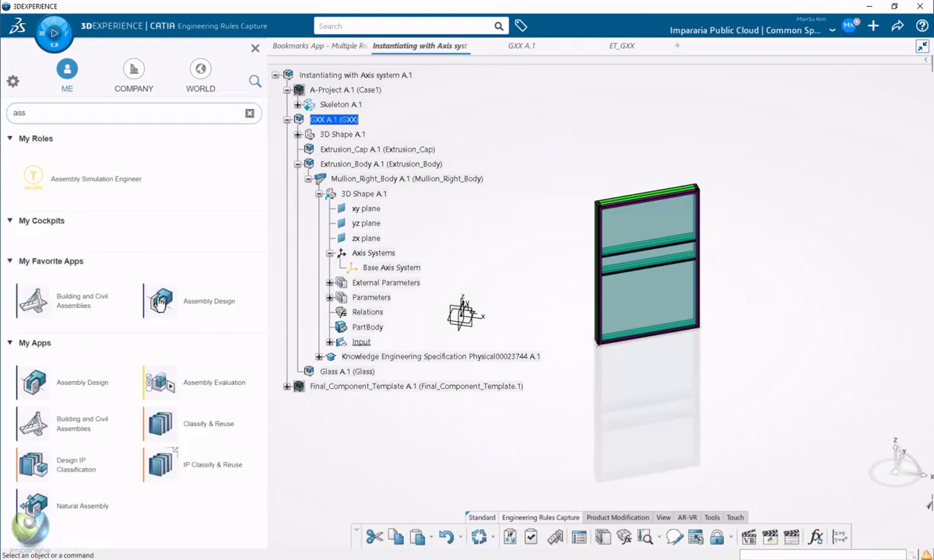
left_click(159, 299)
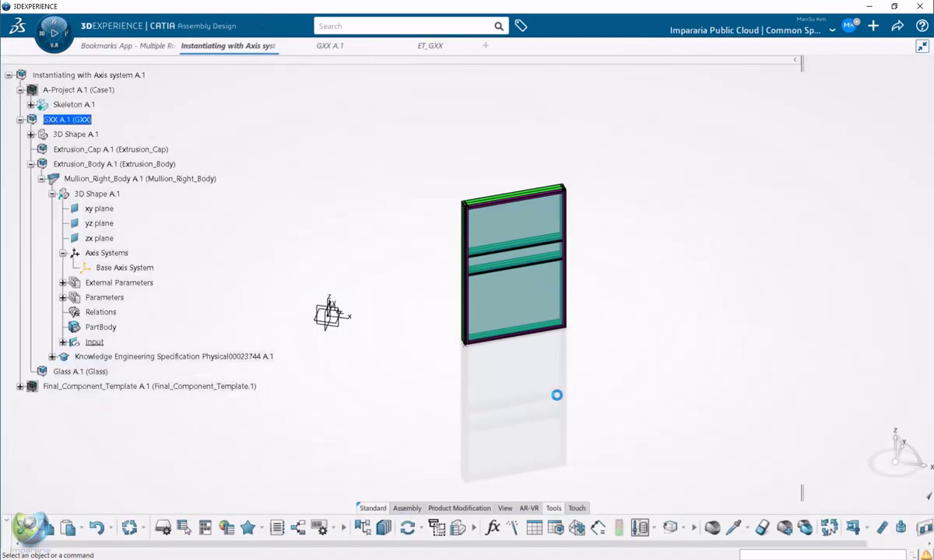
left_click(408, 509)
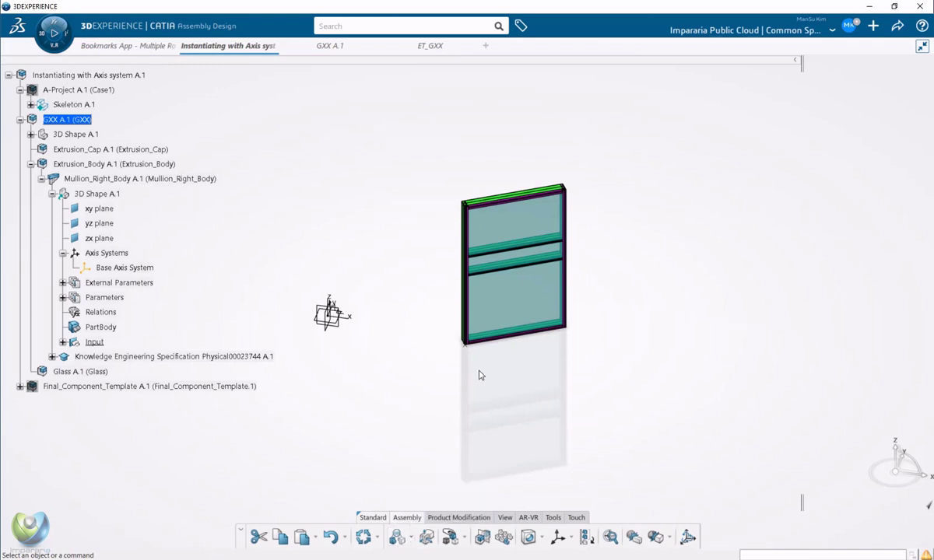
Expand the GXX 3D Shape and its Colume_Right set, and show the Guide_Curve set at the right column.
left_click(54, 134)
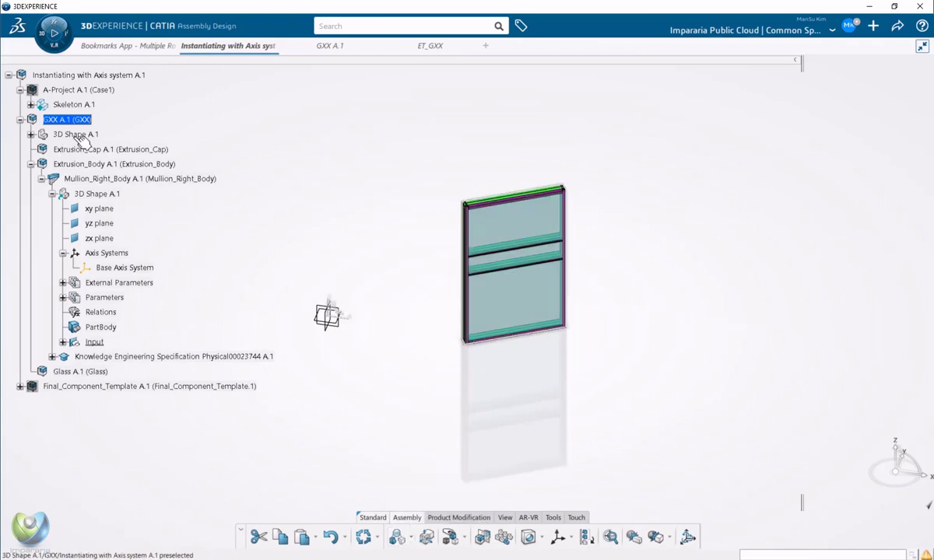
left_click(31, 134)
scroll(240, 278, "down", 3)
middle_click_drag(611, 278, 498, 257)
left_click(499, 257)
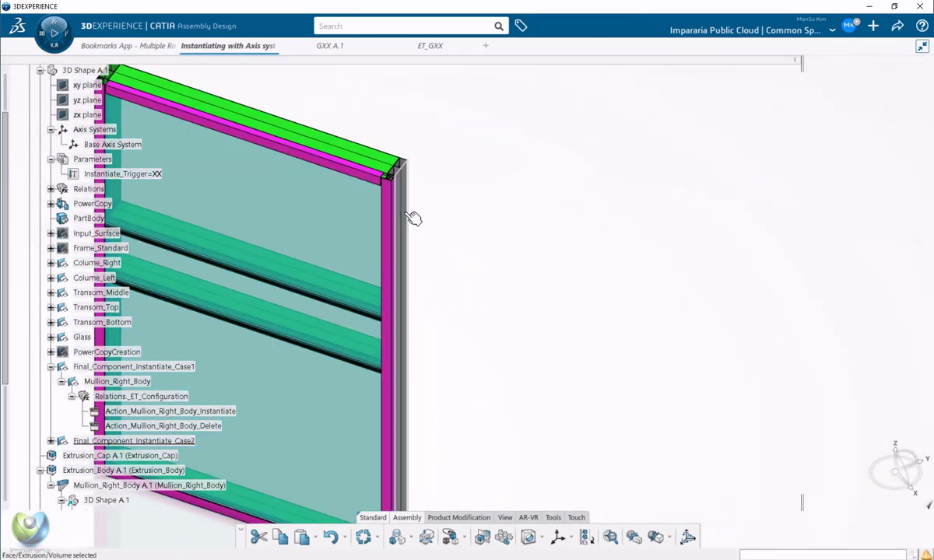
left_click(97, 263)
left_click(51, 263)
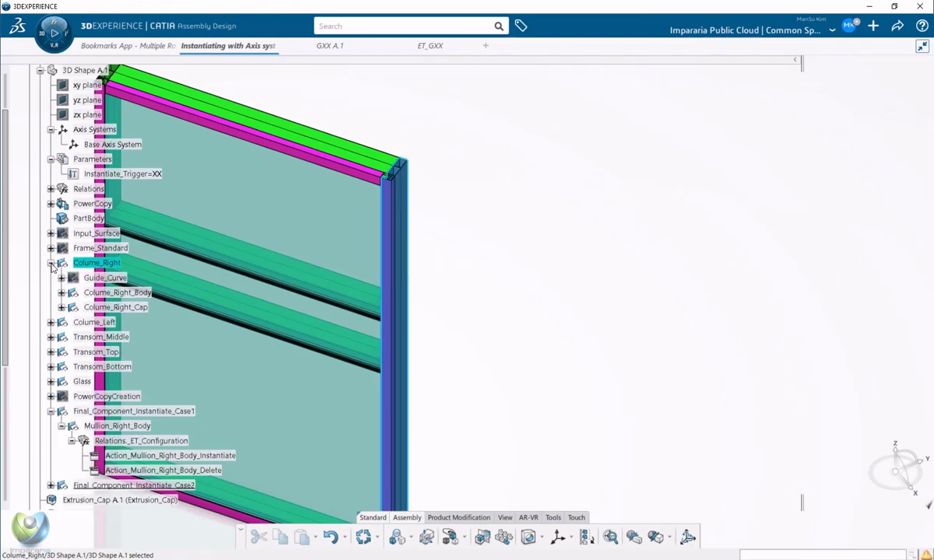
right_click(106, 279)
key("Escape")
left_click(106, 278)
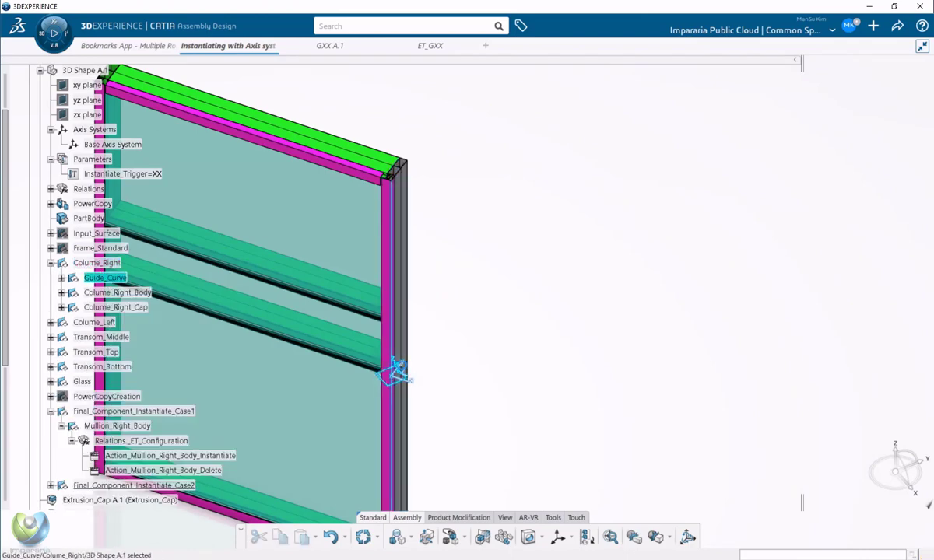
Compare the location of the Mullion_Right_Body Base Axis System with the guide curve's axis system on the right column.
scroll(440, 425, "down", 5)
middle_click_drag(455, 423, 463, 375)
middle_click_drag(160, 353, 197, 343)
scroll(118, 312, "down", 6)
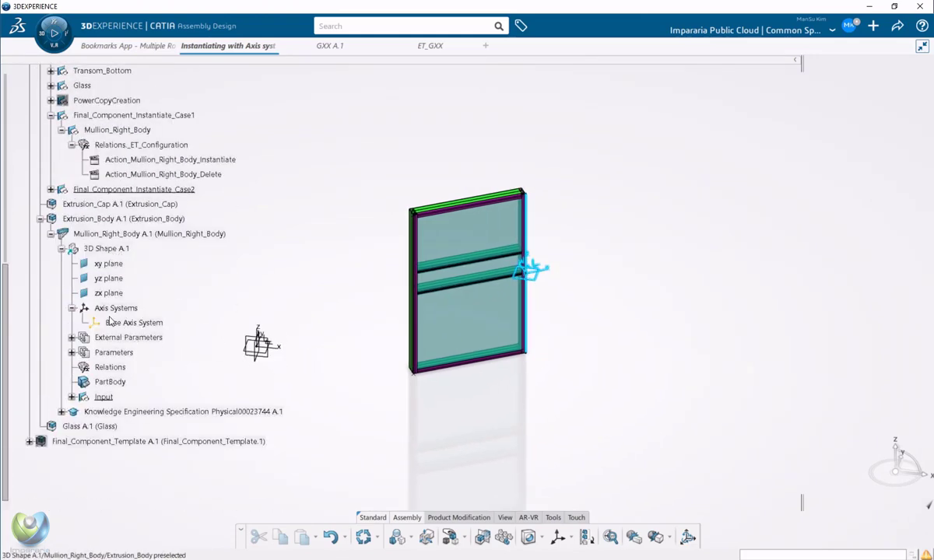
left_click(134, 323)
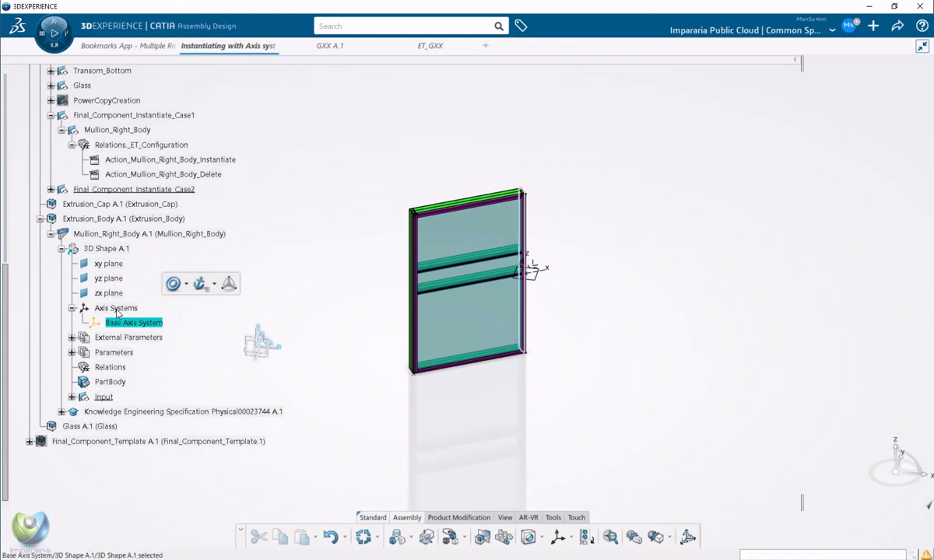
Try an engineering connection in GXX with a Coincidence between the mullion's Base Axis System and Axis System_Right_Extrusion.
scroll(142, 302, "up", 8)
left_click(218, 209)
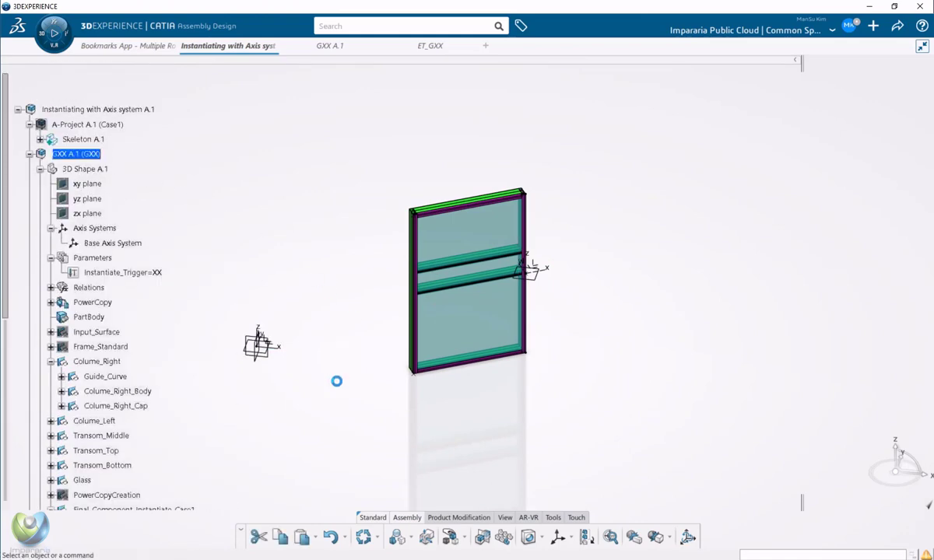
left_click(397, 537)
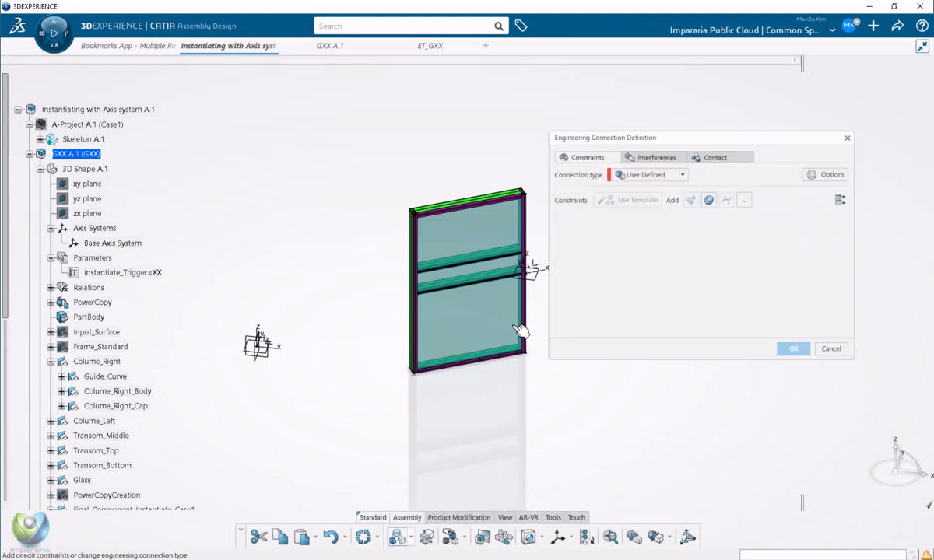
left_click(708, 201)
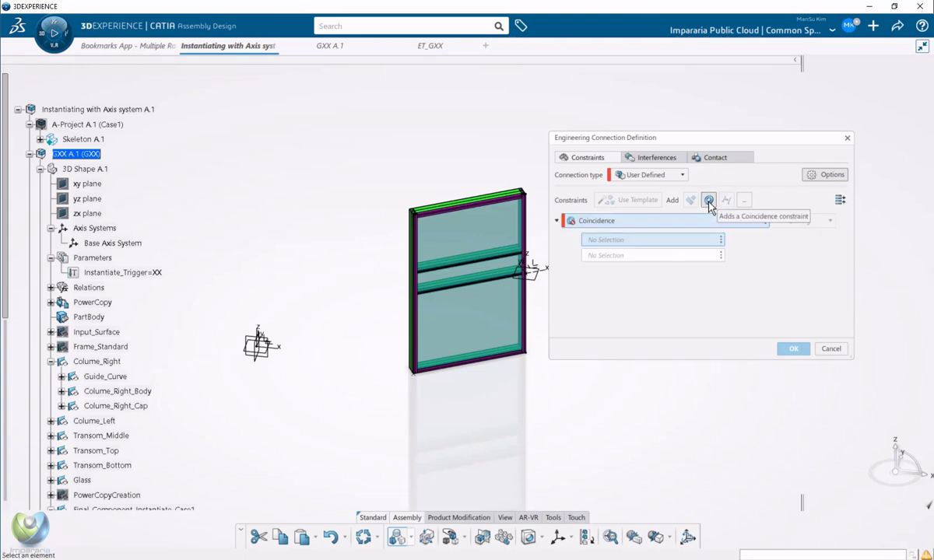
scroll(212, 344, "down", 3)
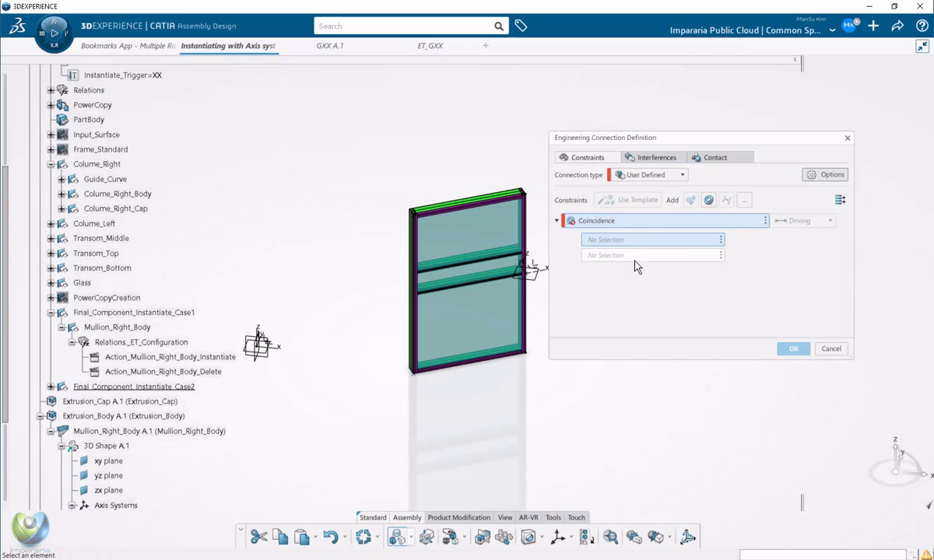
scroll(323, 265, "down", 3)
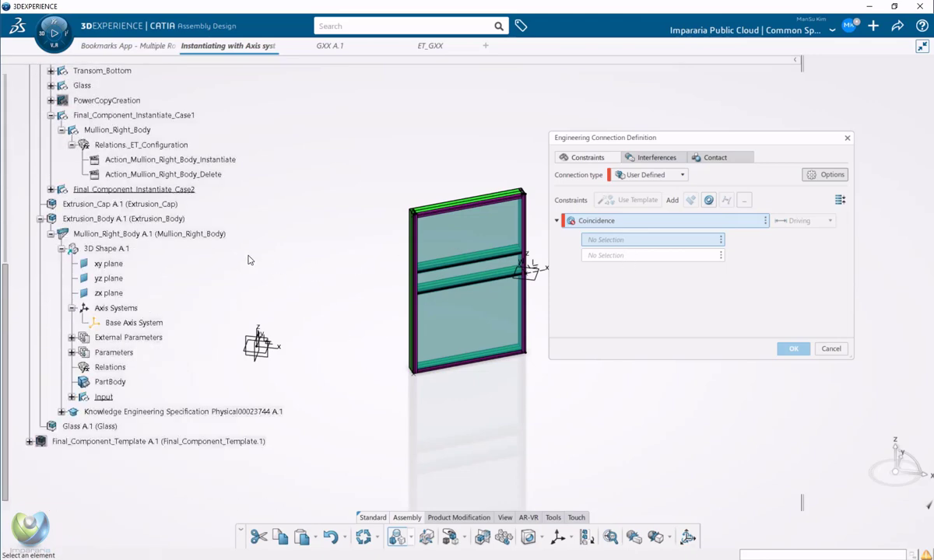
left_click(152, 325)
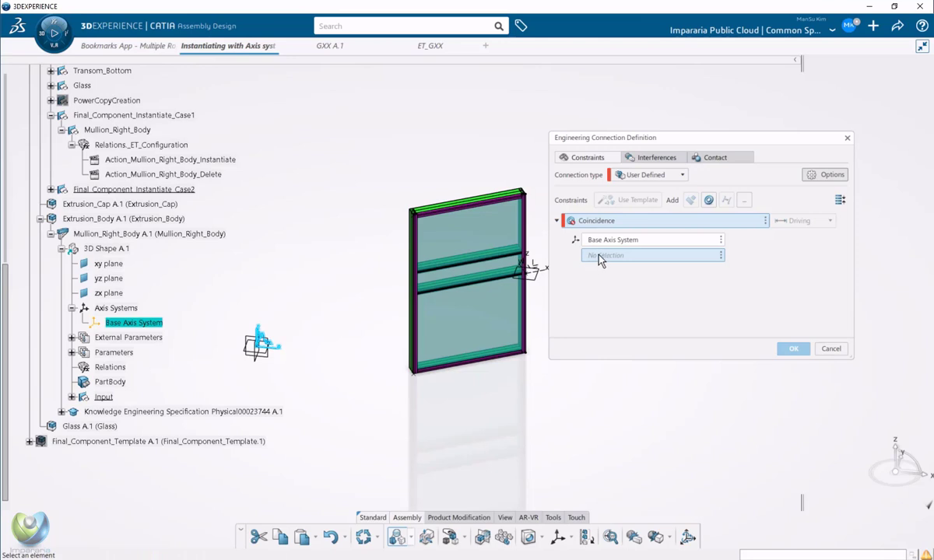
left_click(545, 271)
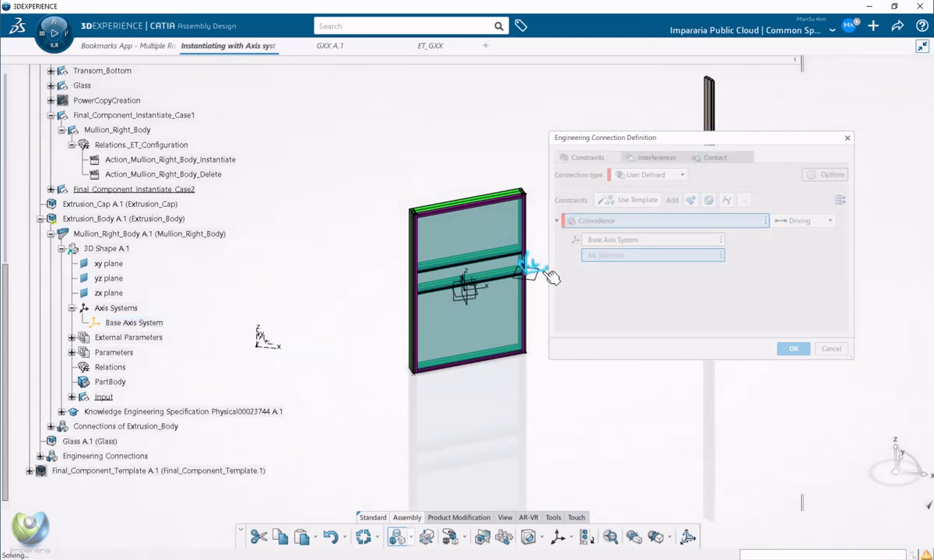
left_click_drag(645, 139, 725, 156)
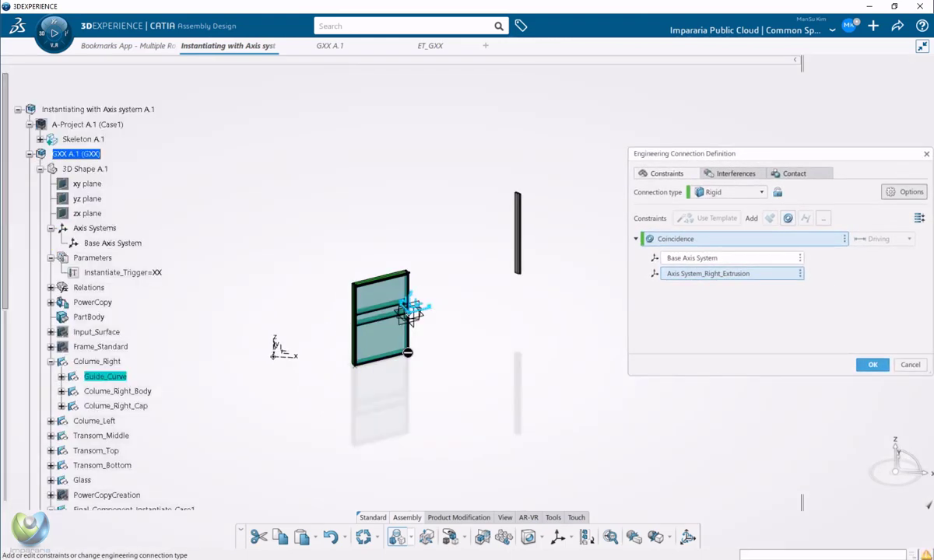
Collapse the mullion's and GXX's 3D Shapes and examine the mullion's position and the connection's place in the product structure.
scroll(404, 353, "down", 5)
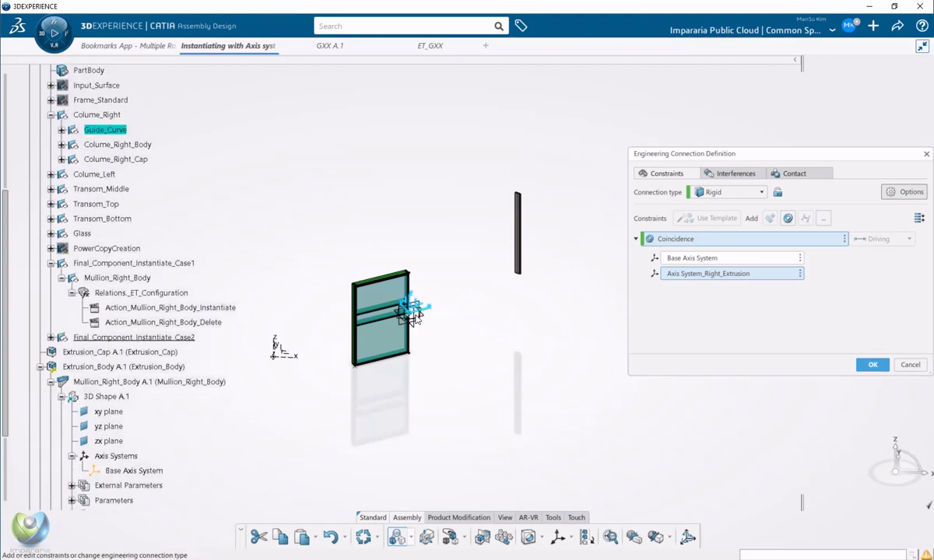
scroll(89, 348, "down", 3)
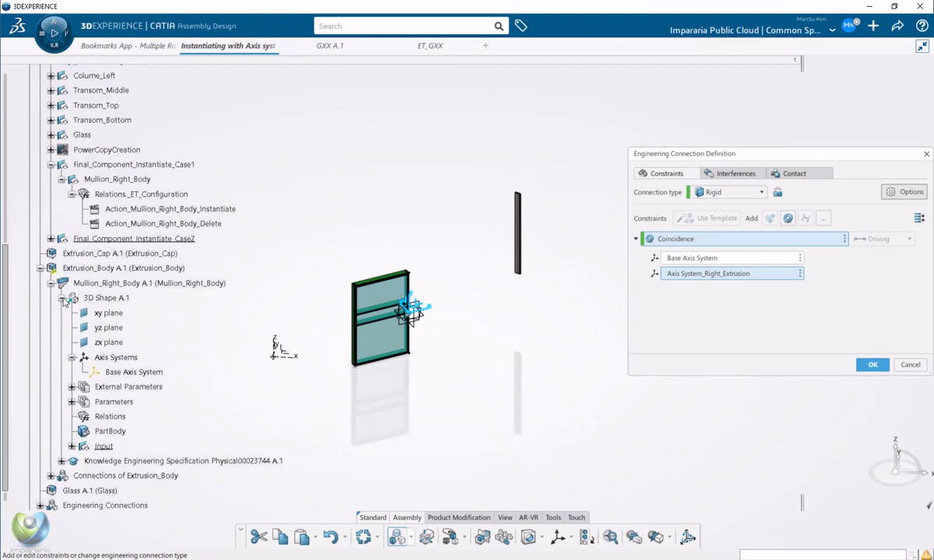
left_click(62, 299)
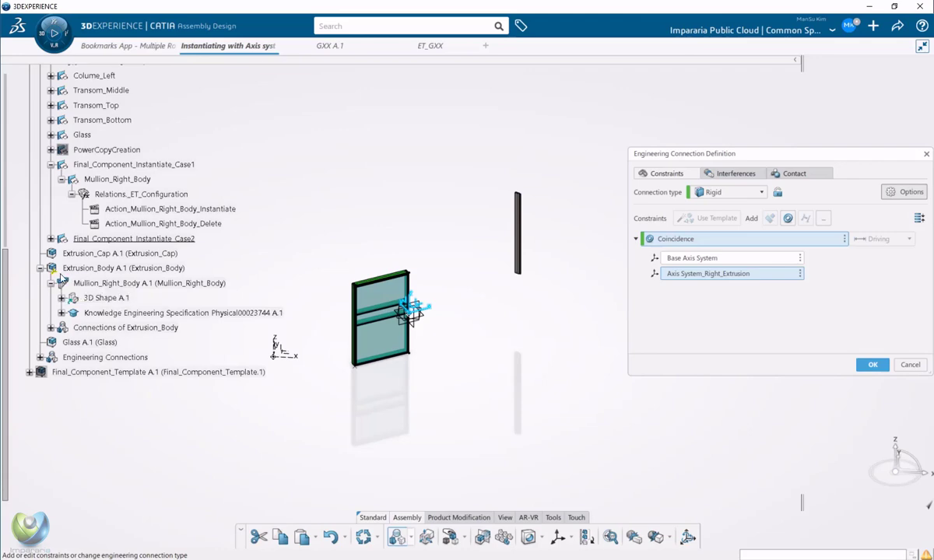
scroll(49, 272, "up", 10)
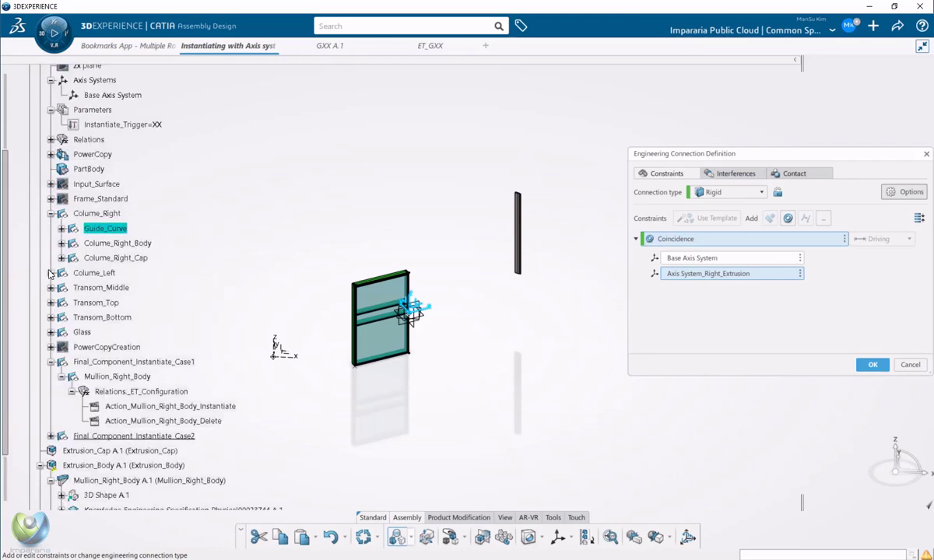
left_click(31, 168)
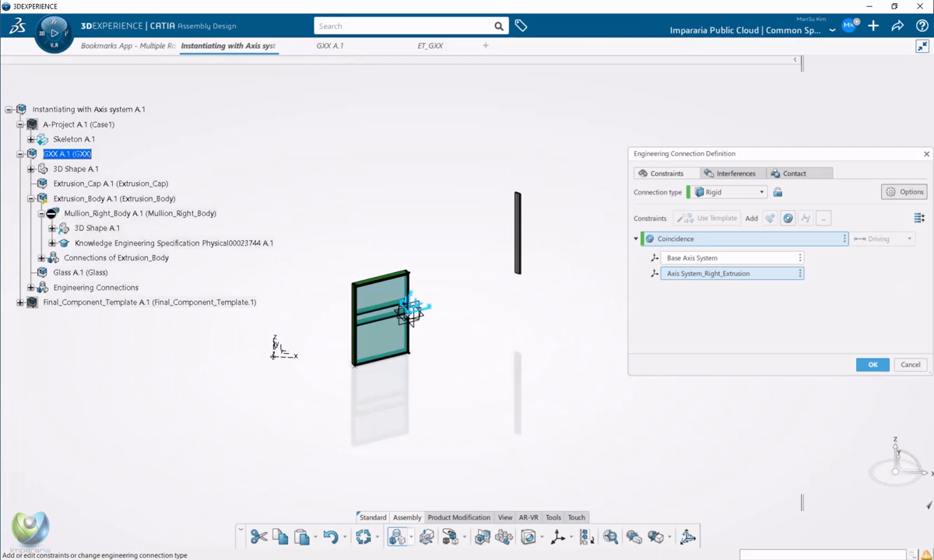
middle_click_drag(477, 343, 490, 313)
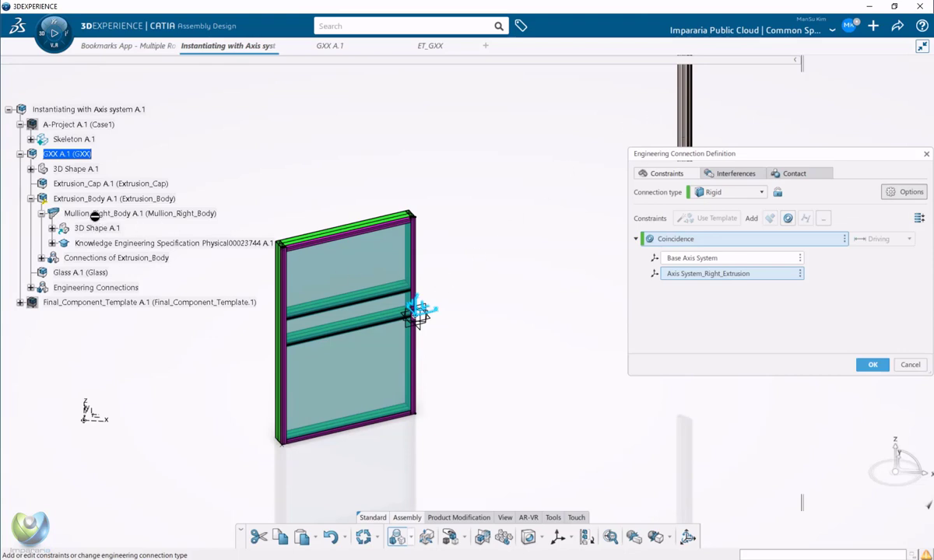
left_click(30, 199)
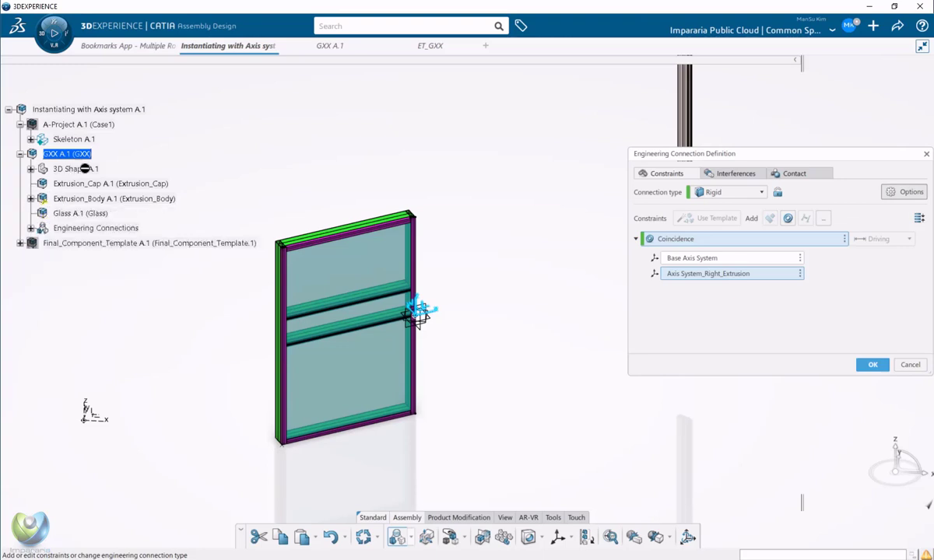
left_click(30, 198)
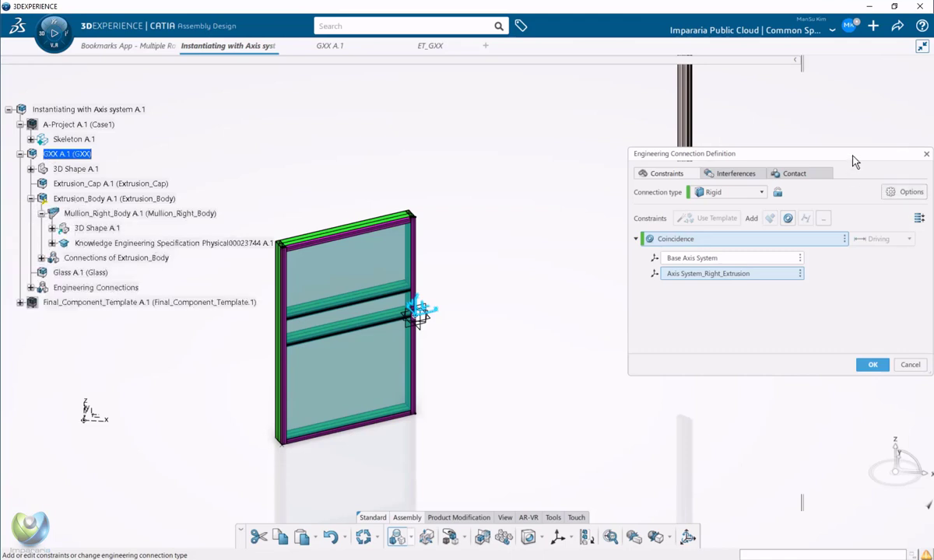
left_click_drag(855, 160, 766, 165)
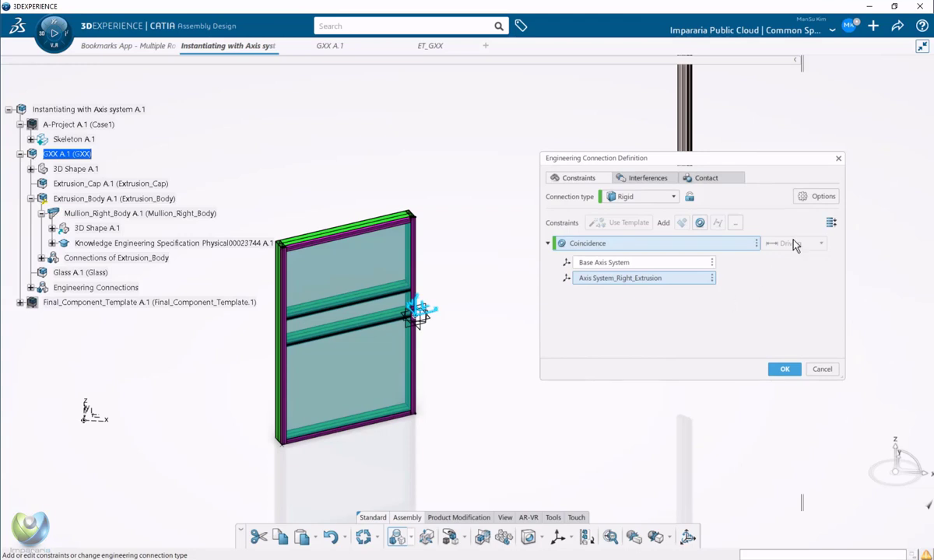
Examine the connection's advanced option Allow Contextual Connections and cancel the engineering connection.
left_click(820, 200)
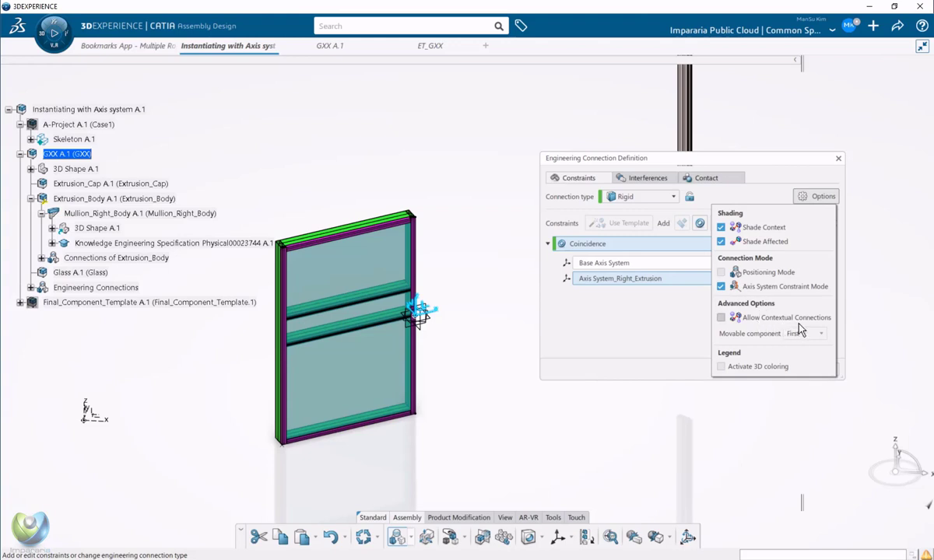
left_click(721, 318)
left_click(676, 160)
left_click(833, 367)
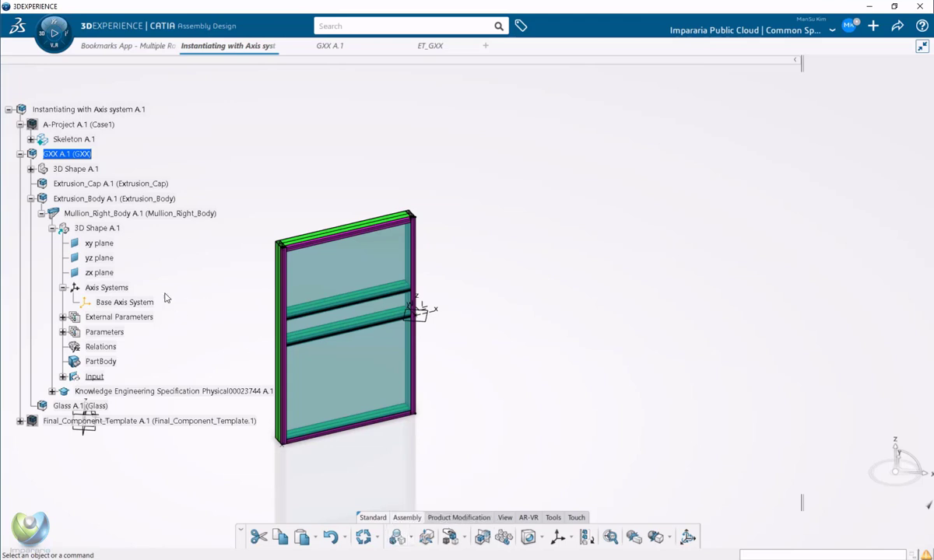
Open the GXX product in its own app window and expand its Extrusion_Body component.
right_click(82, 156)
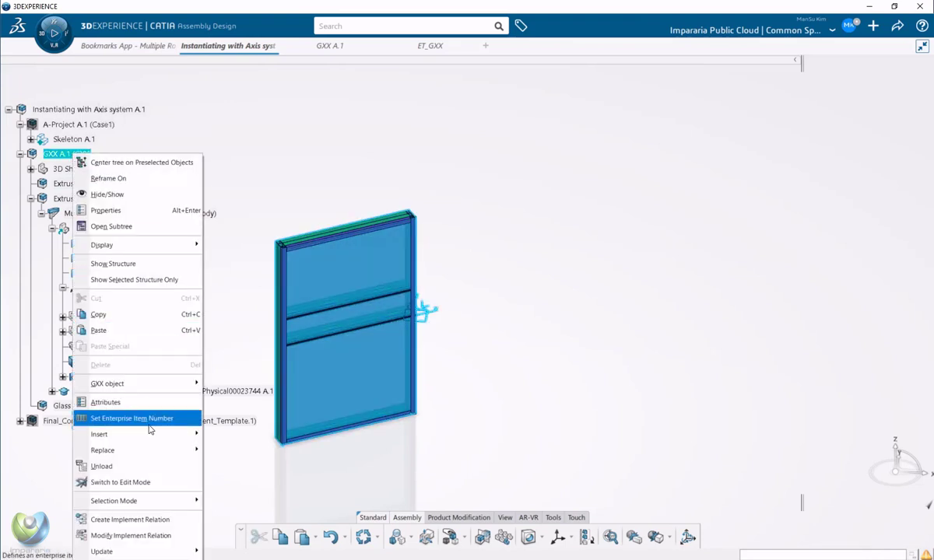
mouse_move(168, 388)
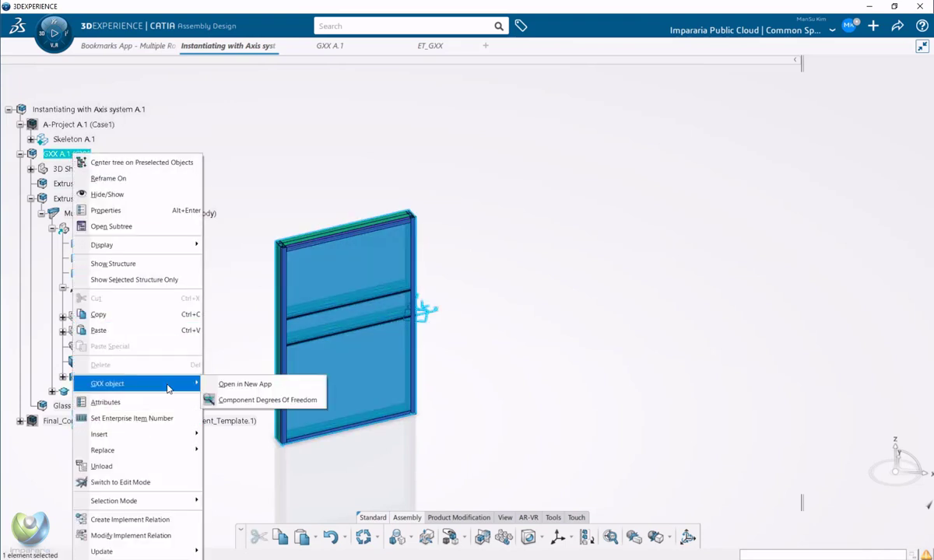
left_click(246, 385)
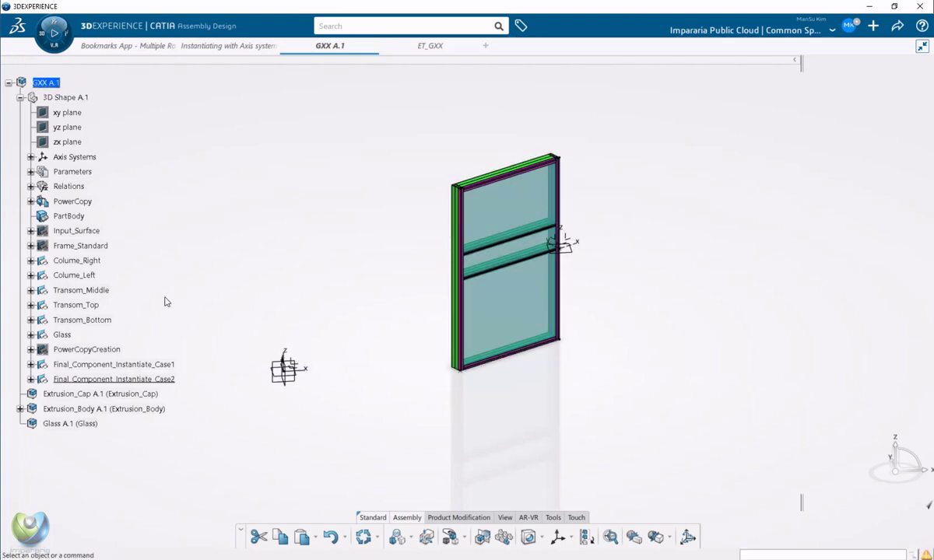
left_click(34, 410)
left_click(20, 408)
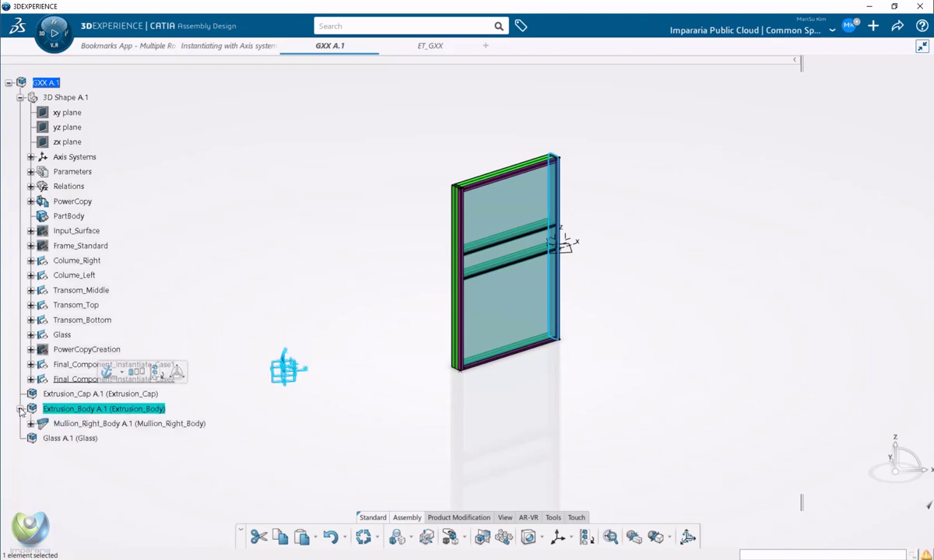
Activate the Extrusion_Body component, start an engineering connection in it and add a Coincidence constraint.
double_click(117, 425)
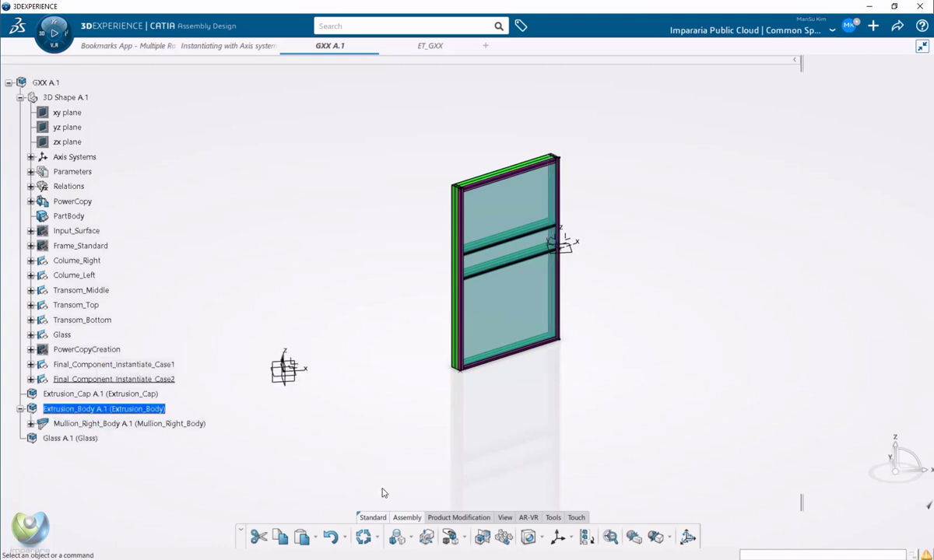
left_click(398, 541)
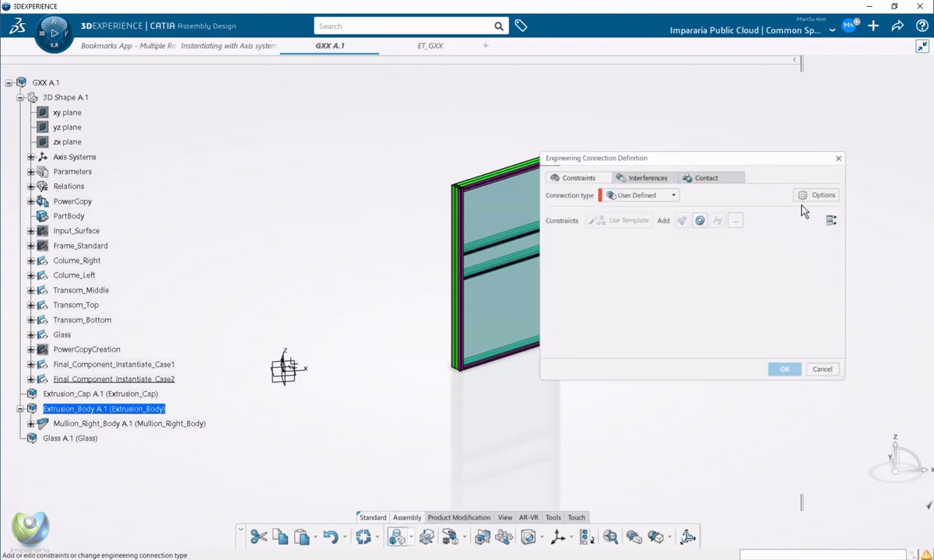
left_click(817, 196)
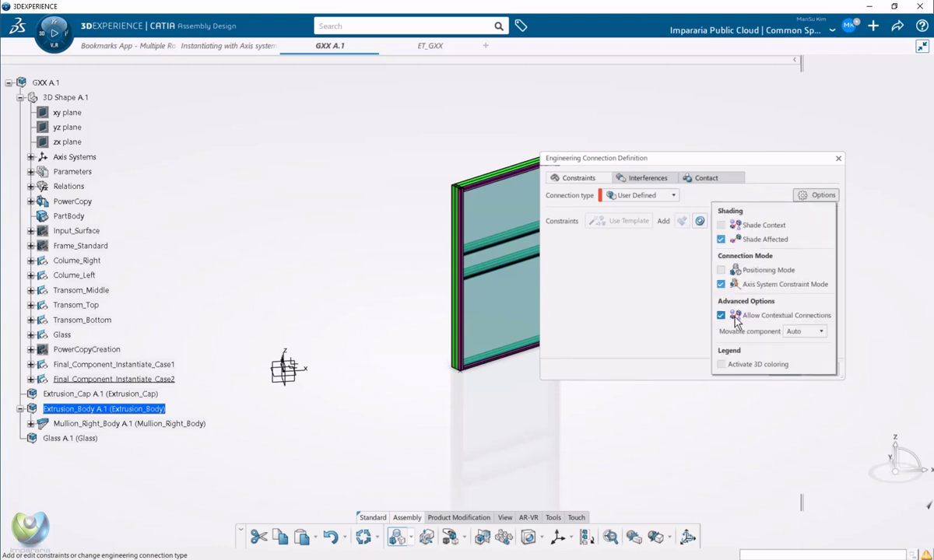
left_click(701, 222)
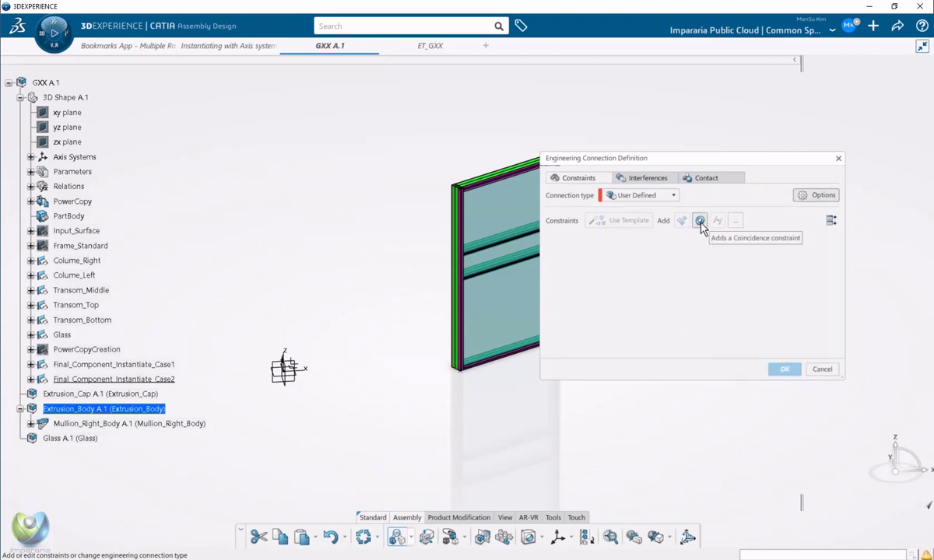
left_click(700, 221)
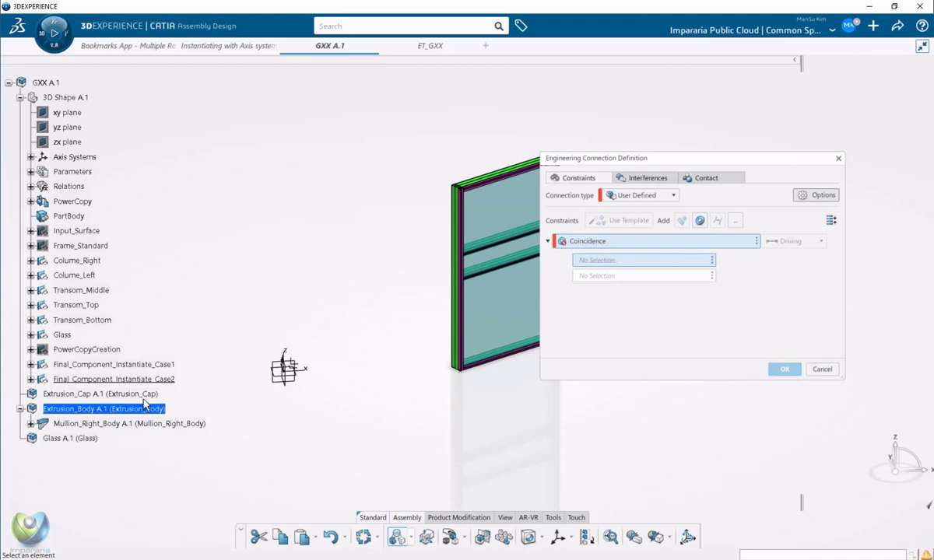
Set the Base Axis System of Mullion_Right_Body as the Coincidence's first support and collapse the mullion's 3D Shape.
left_click(31, 424)
left_click(41, 438)
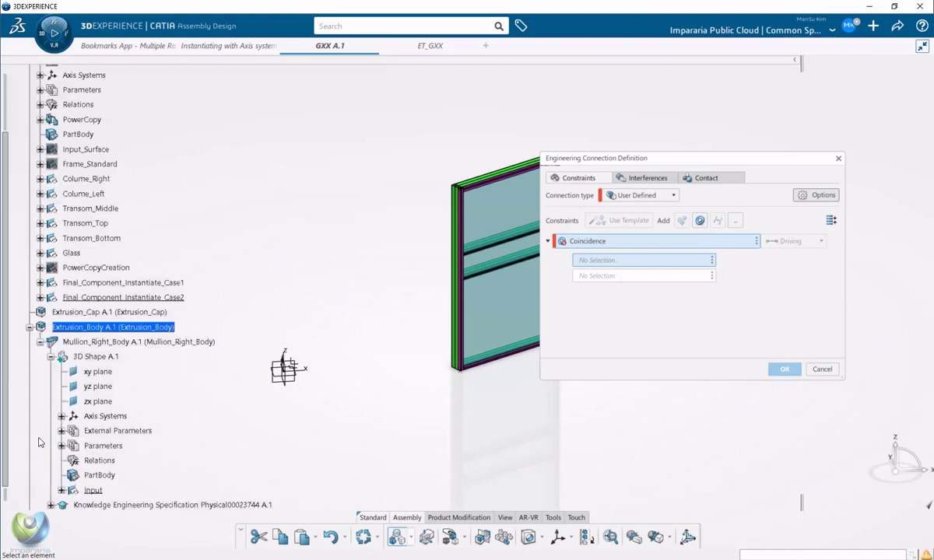
left_click(61, 417)
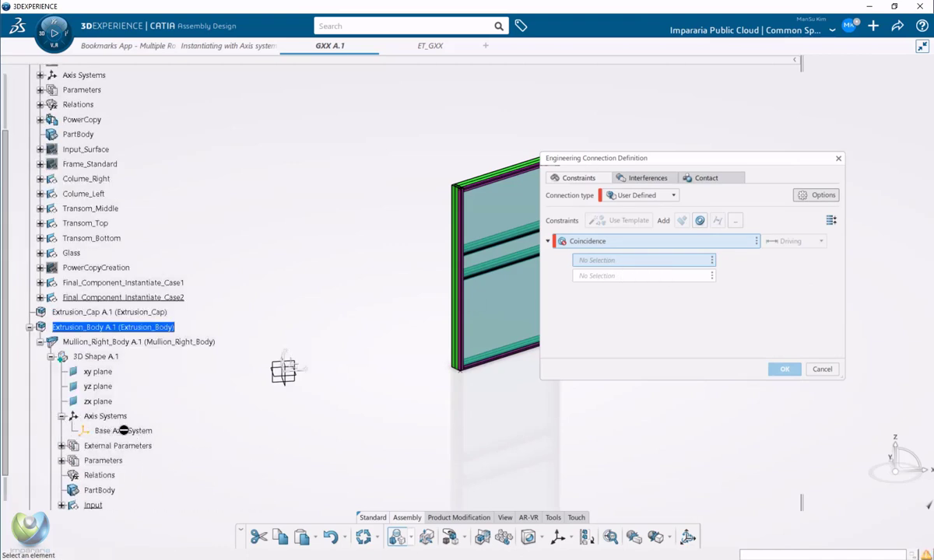
left_click(118, 431)
left_click(50, 356)
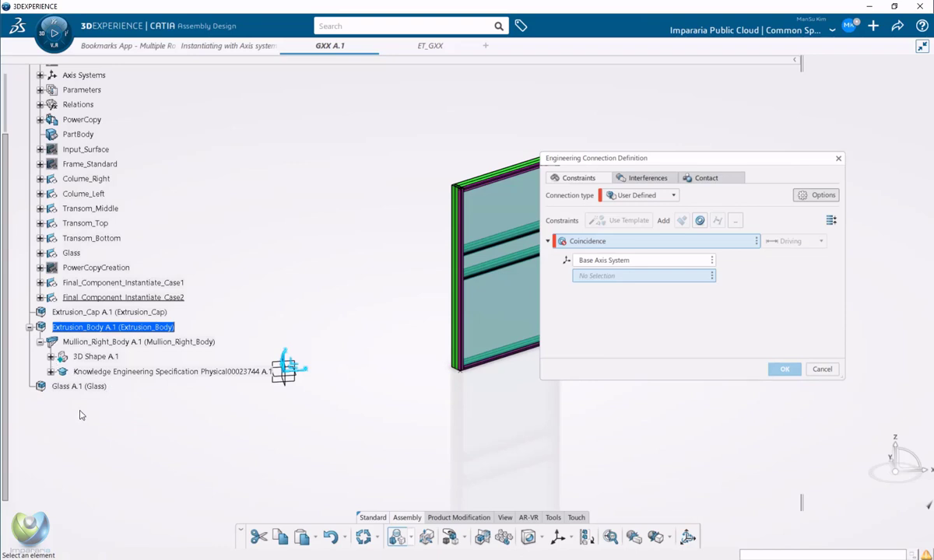
Check the connection's advanced options, set Axis System_Right_Extrusion as the second Coincidence support and create the contextual engineering connection.
scroll(102, 349, "up", 3)
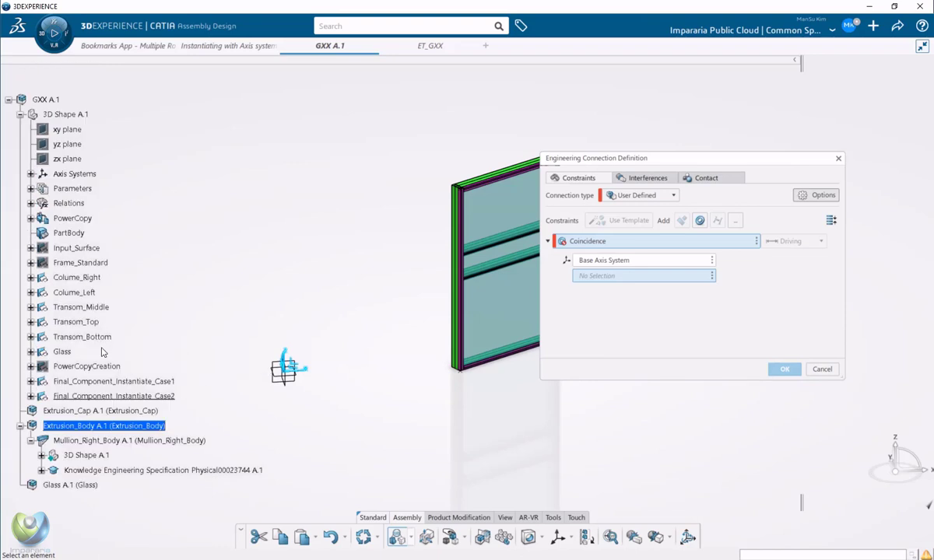
middle_click_drag(414, 253, 264, 253)
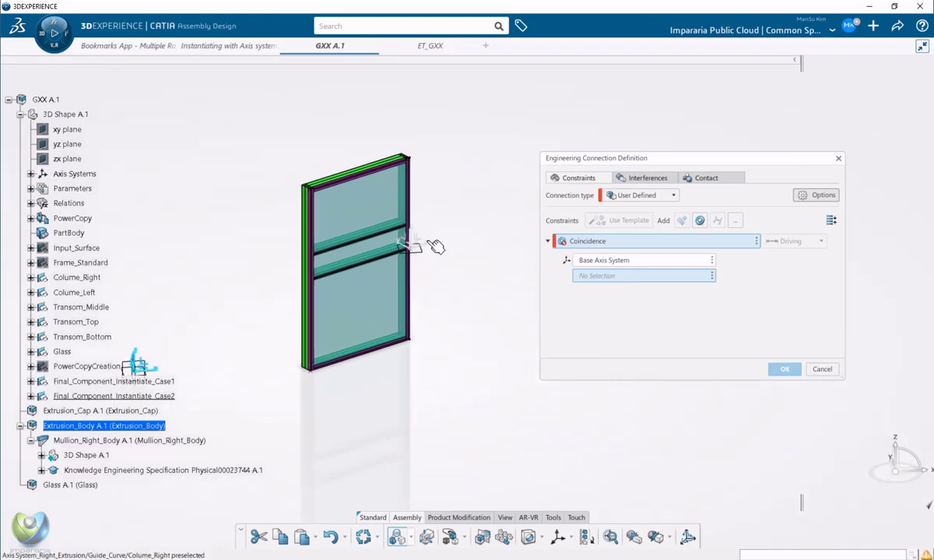
left_click(818, 196)
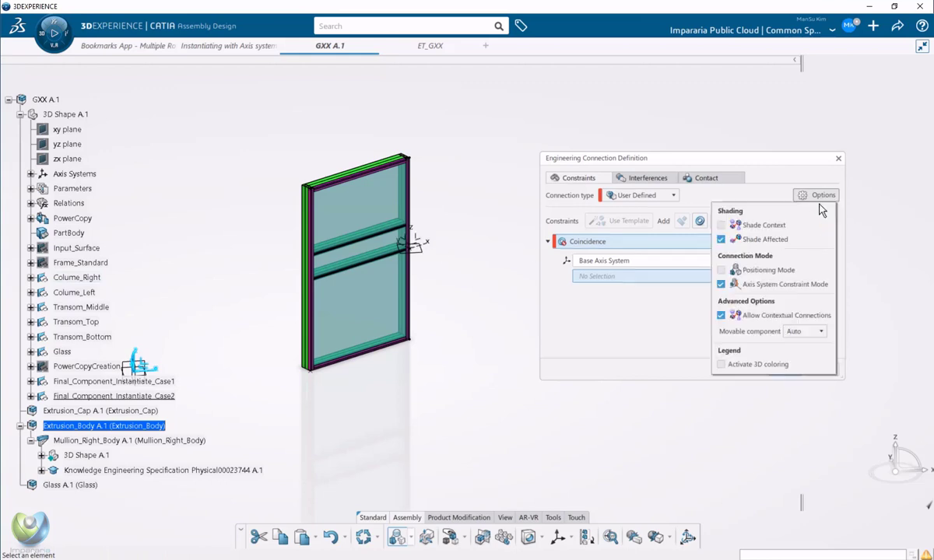
left_click(733, 316)
left_click(624, 313)
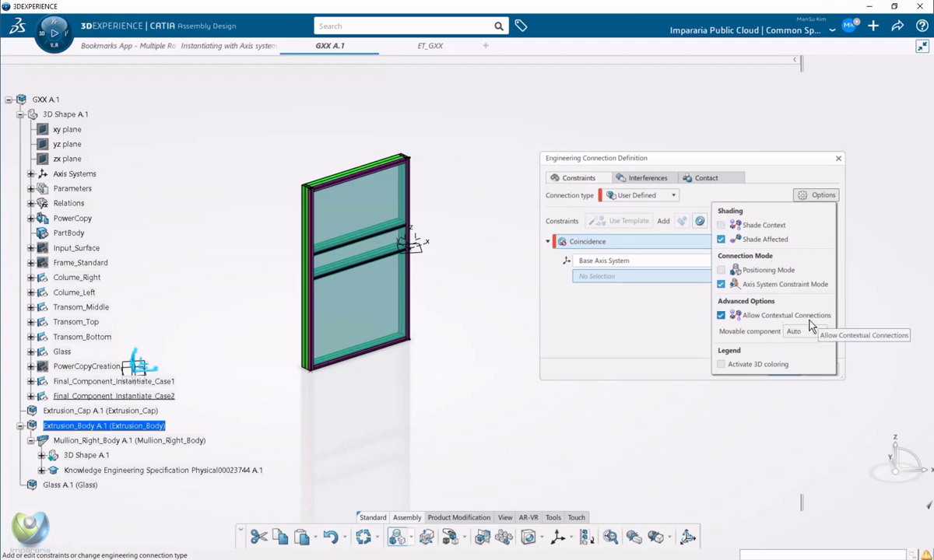
left_click(631, 337)
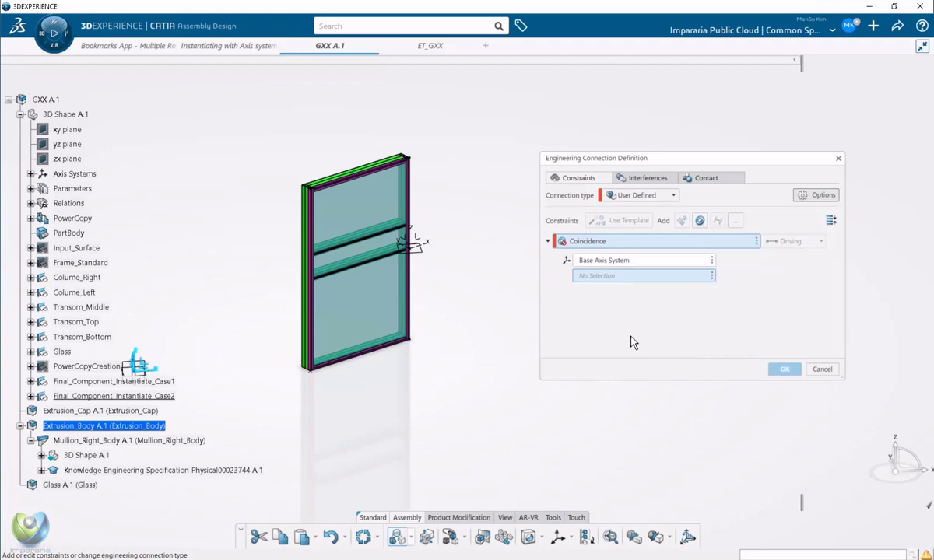
left_click(425, 244)
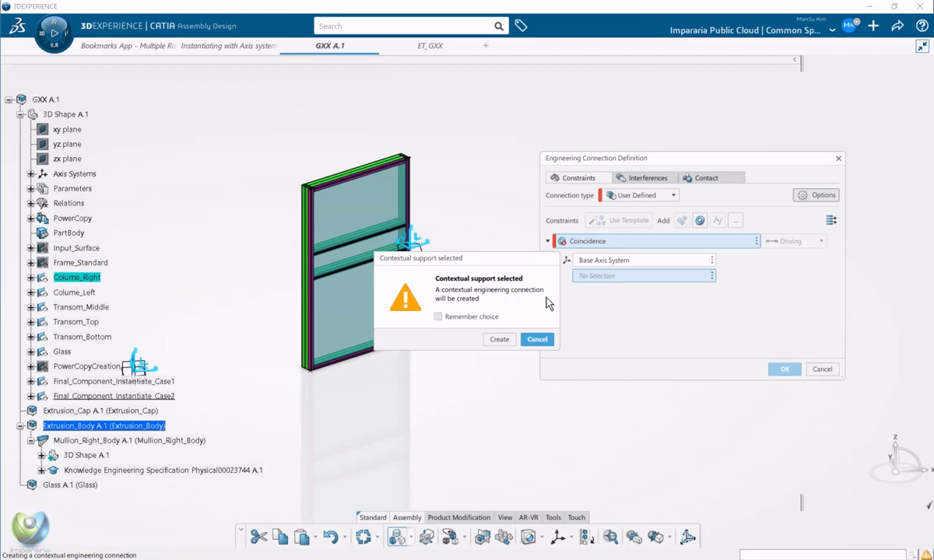
left_click(499, 341)
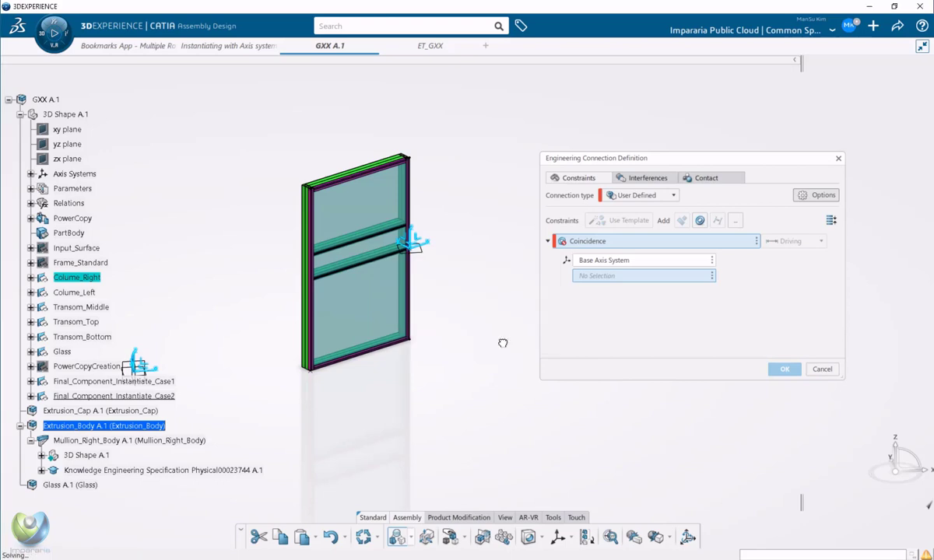
Accept the Rigid engineering connection without making "check no clash" a specification.
scroll(210, 320, "down", 3)
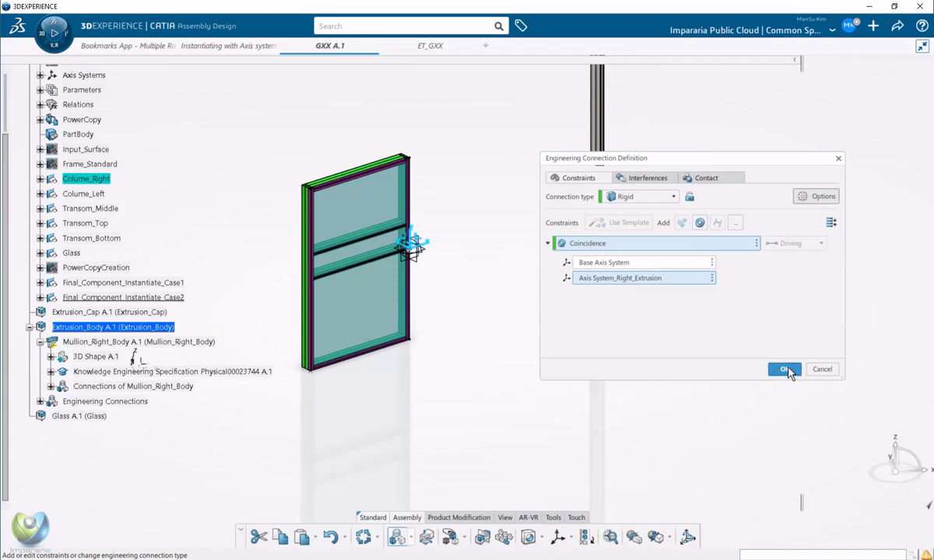
left_click(785, 370)
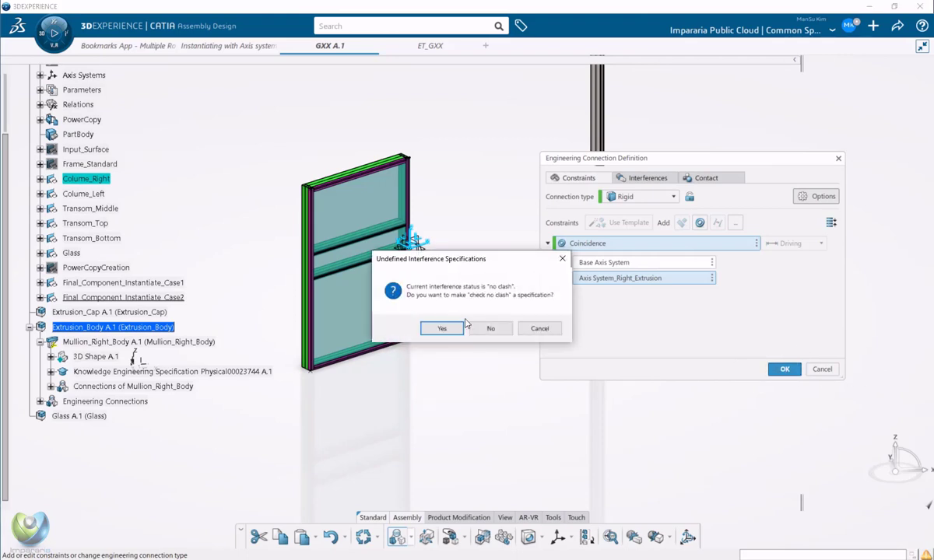
left_click(491, 328)
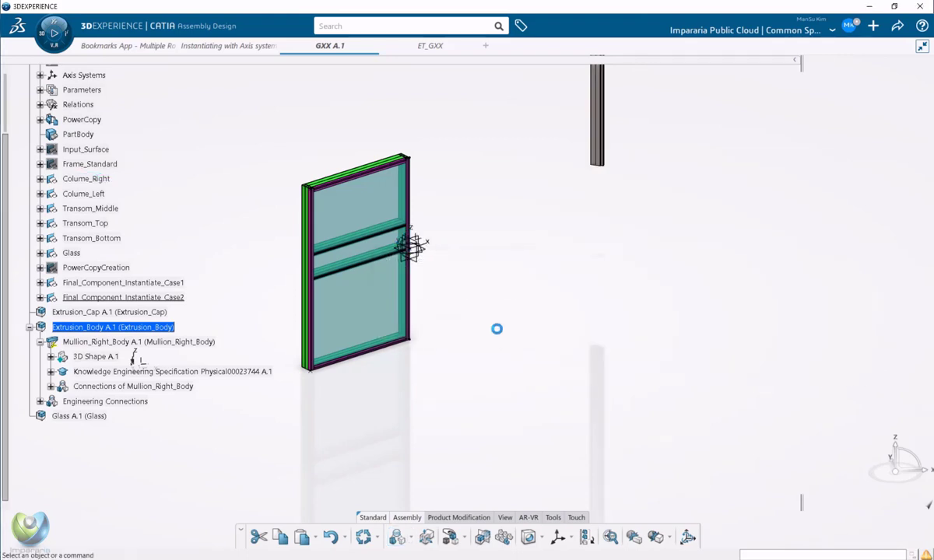
Expand the 3D Shape of Mullion_Right_Body and its Input geometrical set.
left_click(94, 356)
left_click(50, 356)
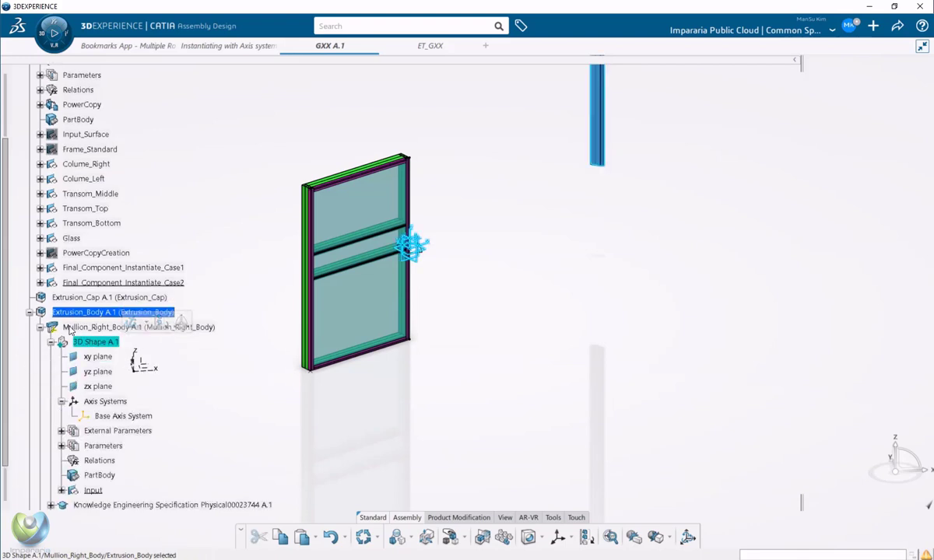
left_click(50, 341)
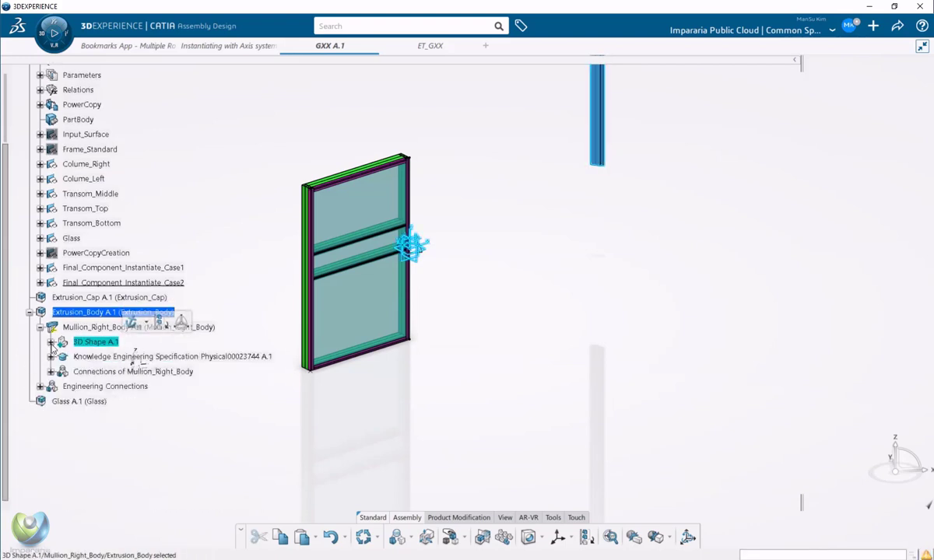
left_click(50, 342)
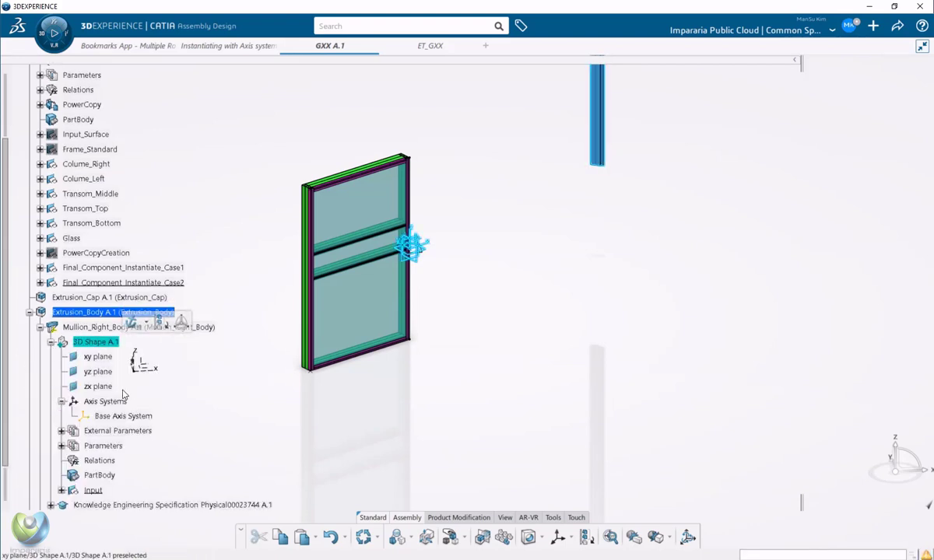
left_click(61, 491)
Activate the root product GXX and update the whole assembly.
scroll(121, 312, "up", 3)
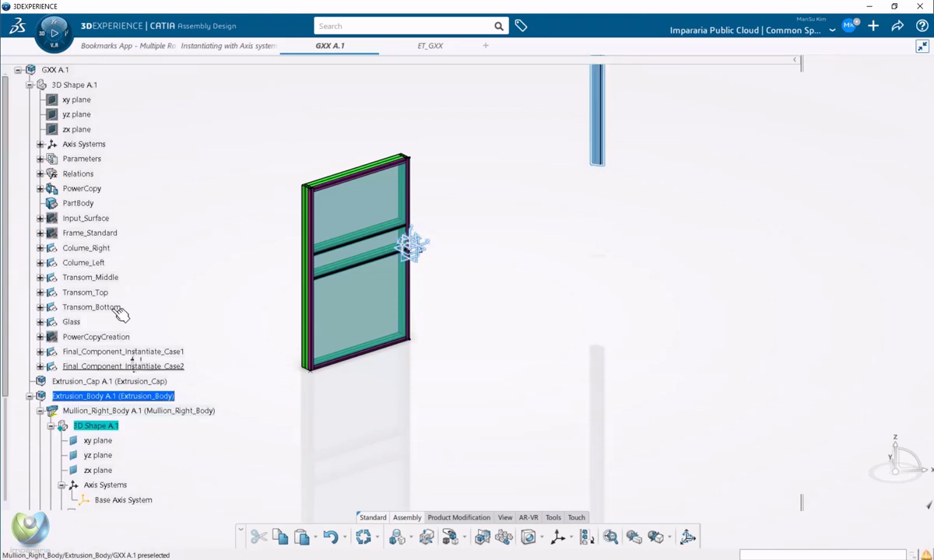
scroll(121, 312, "up", 2)
left_click(54, 118)
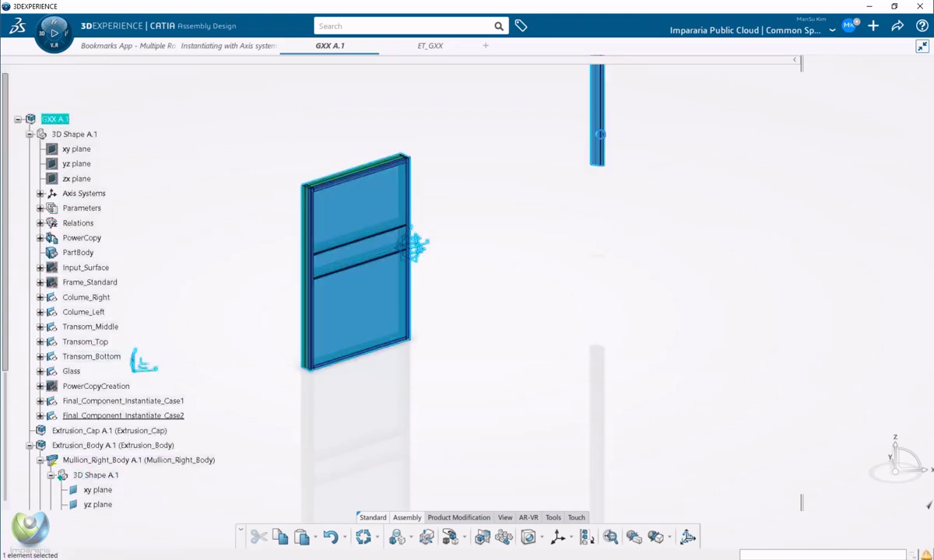
left_click(541, 225)
key("ctrl+u")
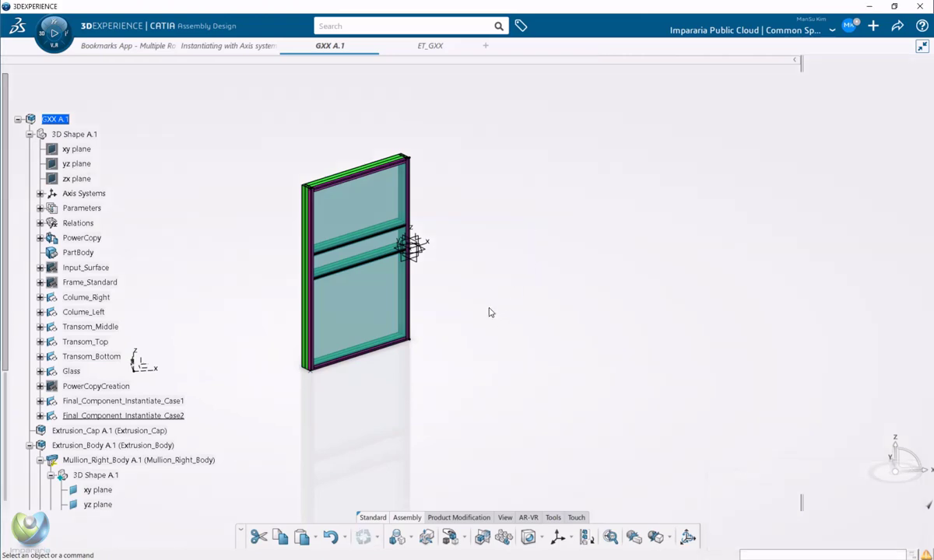
Highlight Input_VolumeGeo in the mullion's Input set to check its location, and collapse the mullion's 3D Shape.
scroll(132, 362, "down", 8)
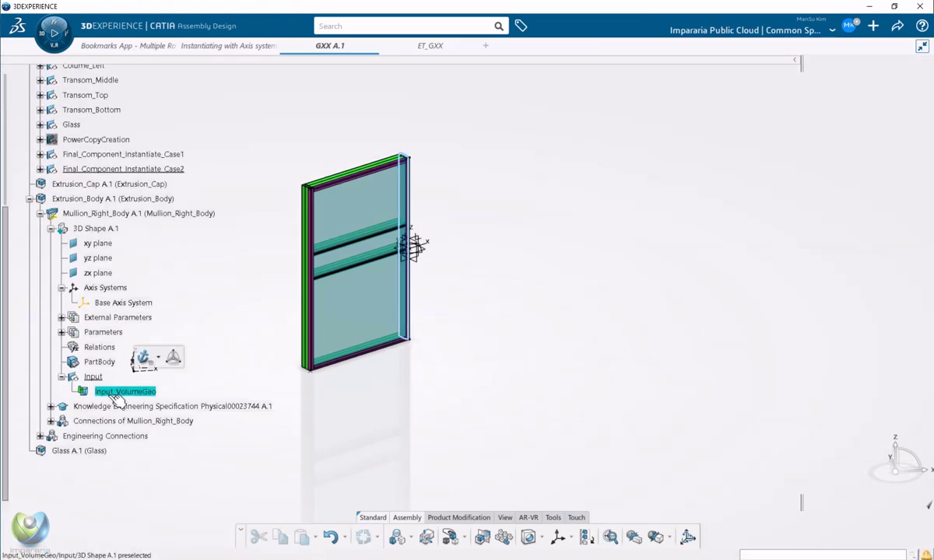
left_click(117, 393)
scroll(105, 362, "up", 6)
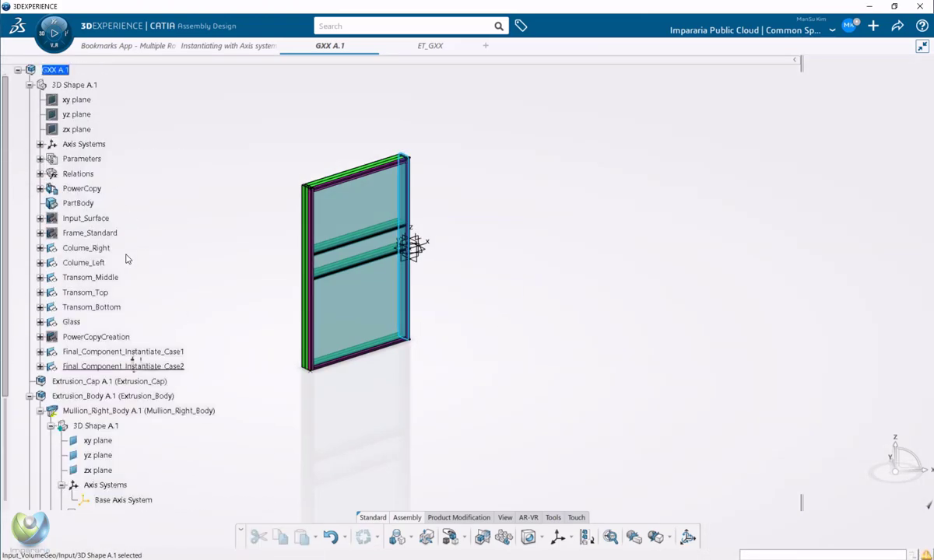
scroll(139, 355, "down", 5)
key("Escape")
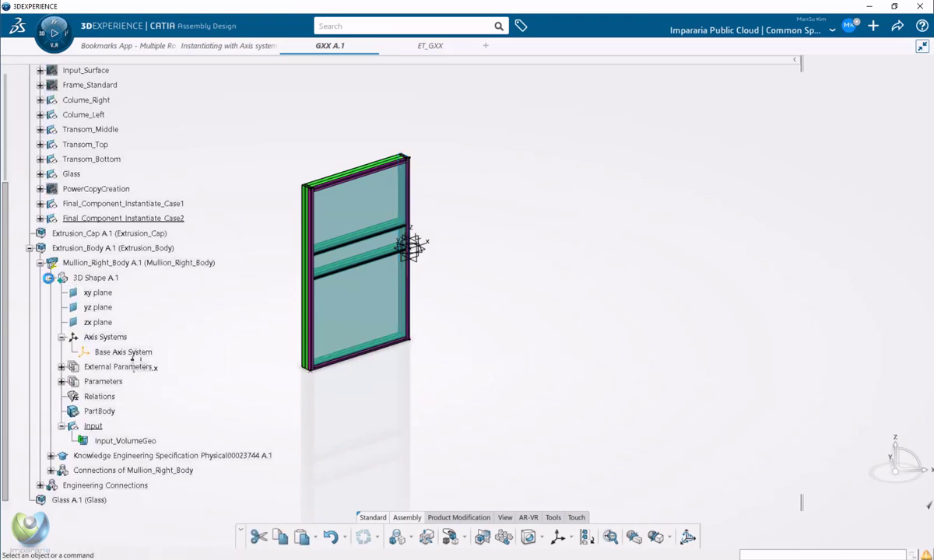
left_click(48, 278)
Highlight Mullion_Right_Body to examine its position within the window frame, and clear the selection.
left_click(95, 265)
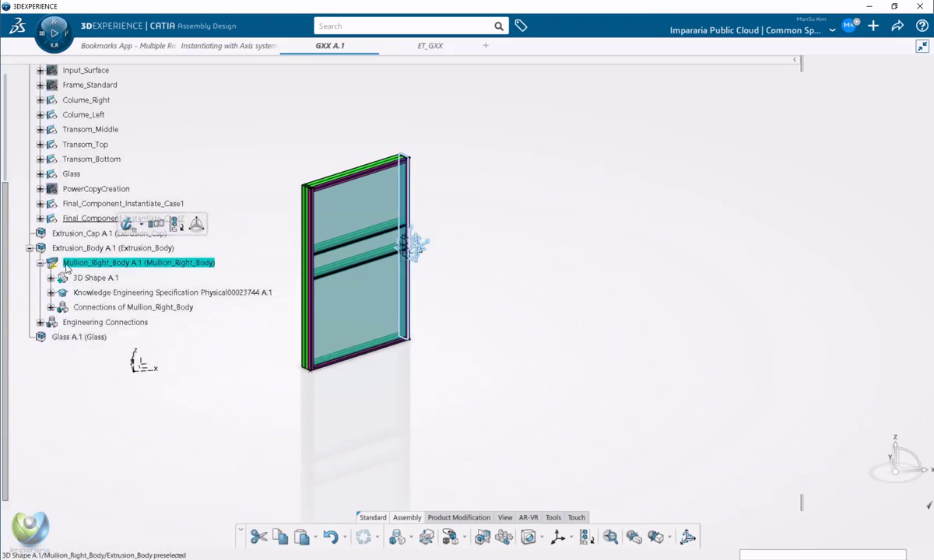
middle_click_drag(398, 334, 433, 346)
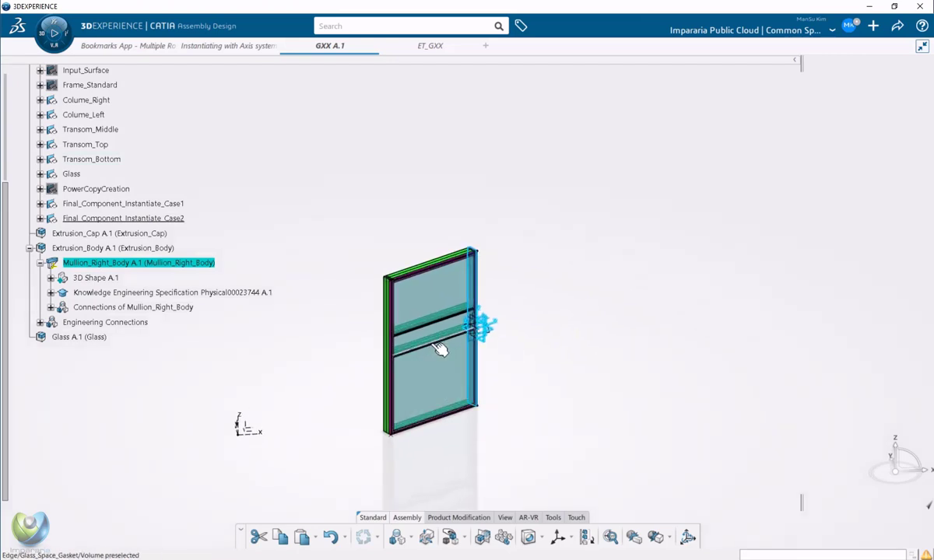
scroll(253, 317, "up", 5)
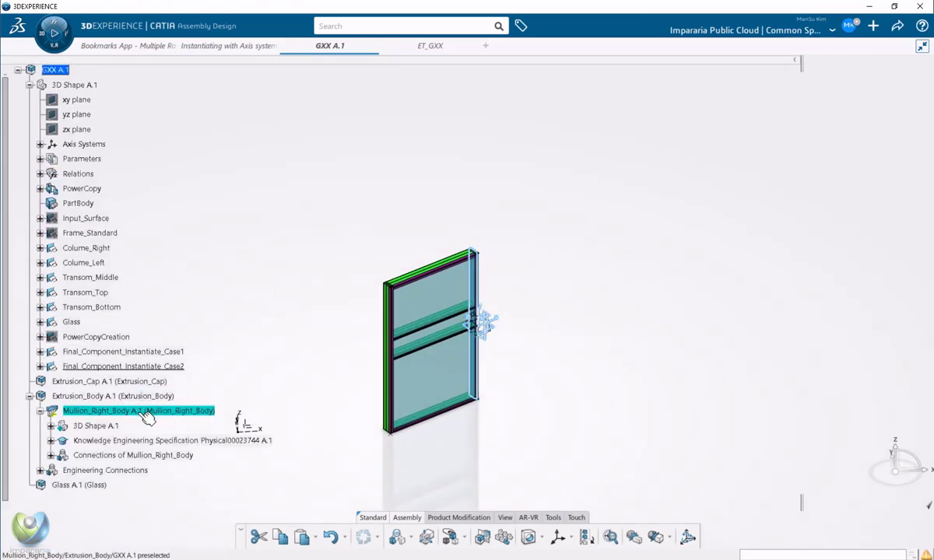
left_click(115, 407)
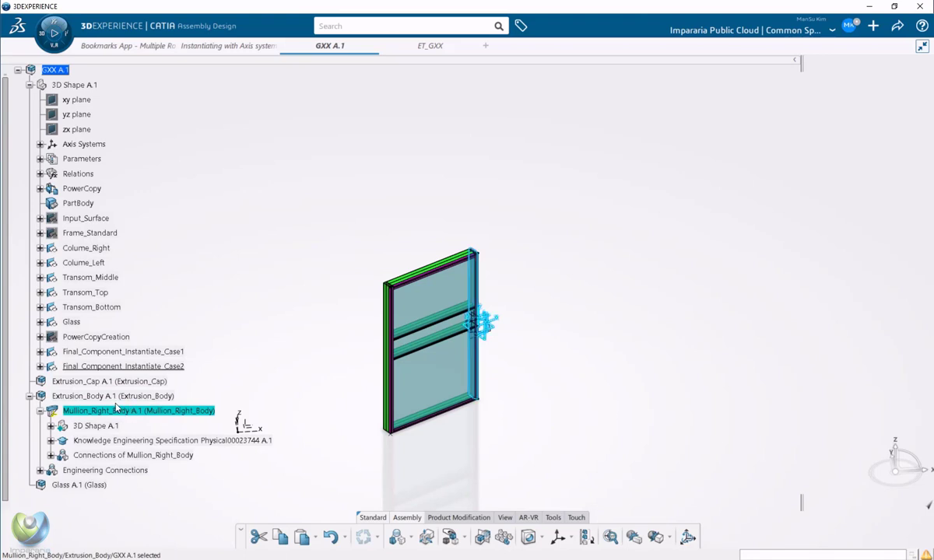
left_click(174, 181)
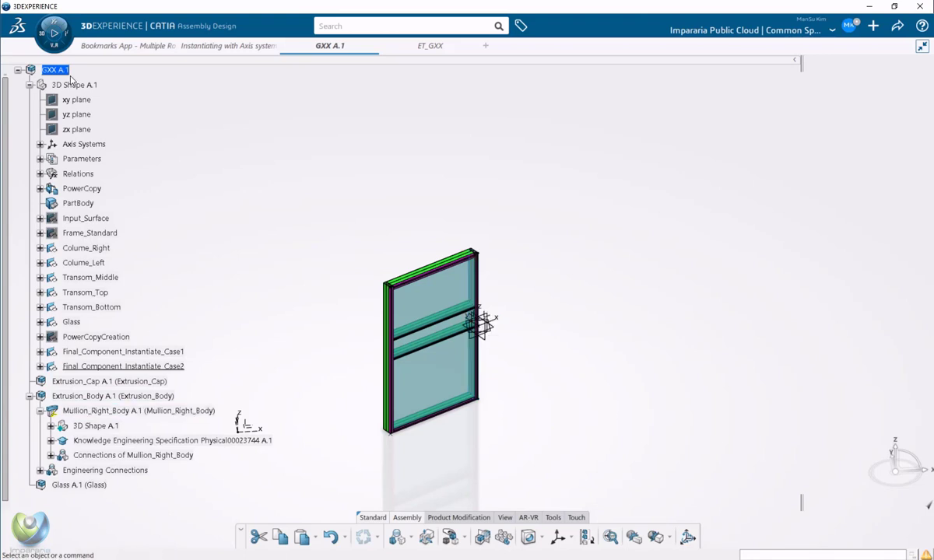
Activate Extrusion_Body and expand the connections of Mullion_Right_Body down to the Rigid connection's Coincidence.
left_click(123, 397)
left_click(51, 456)
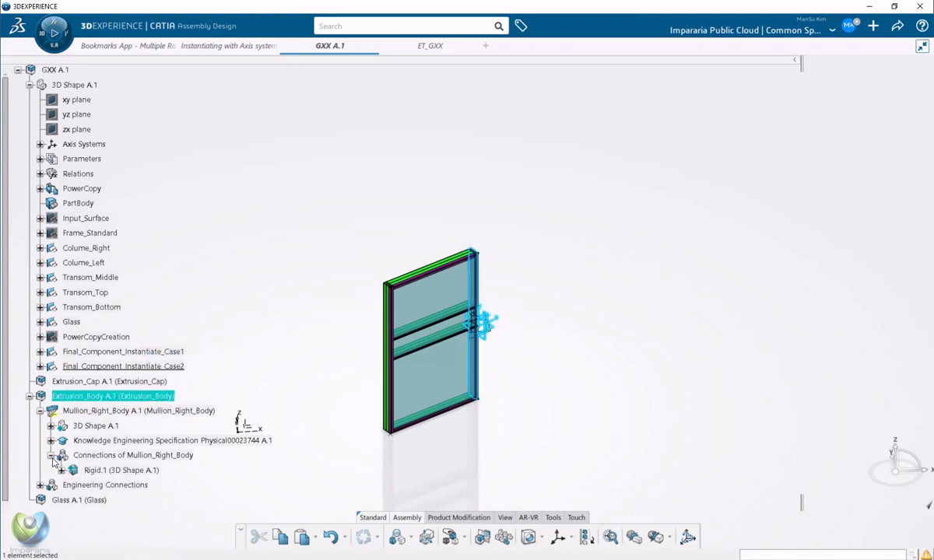
scroll(55, 459, "down", 3)
left_click(61, 371)
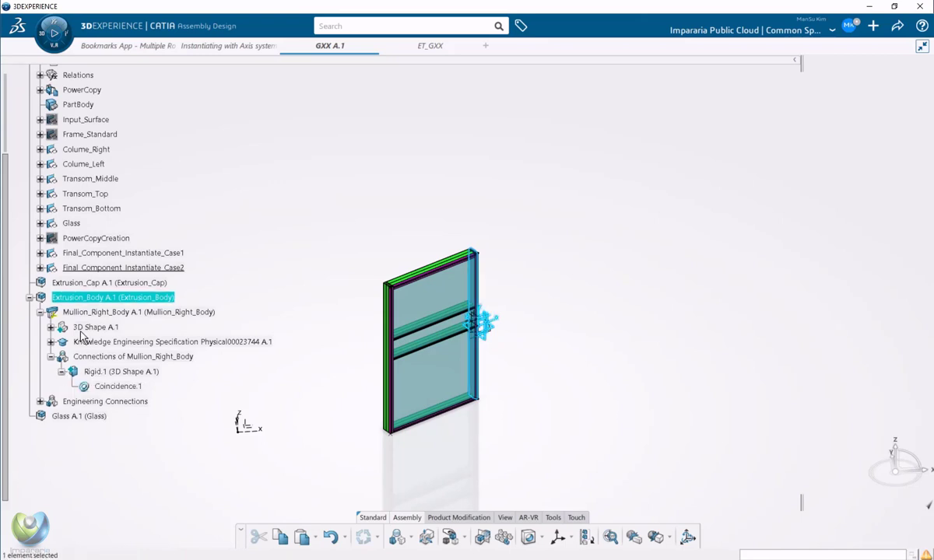
left_click(128, 328)
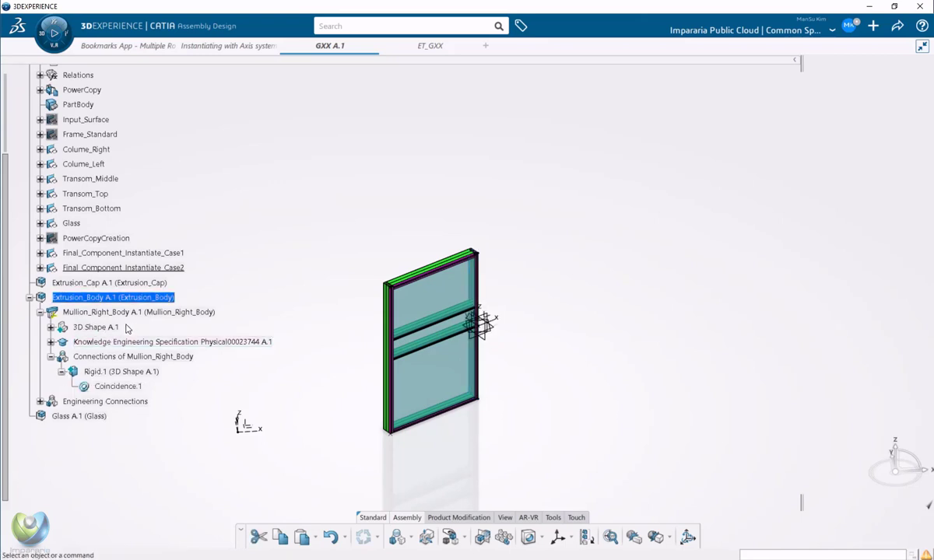
Delete Mullion_Right_Body from Extrusion_Body without keeping its changes in a separate tab.
left_click(127, 313)
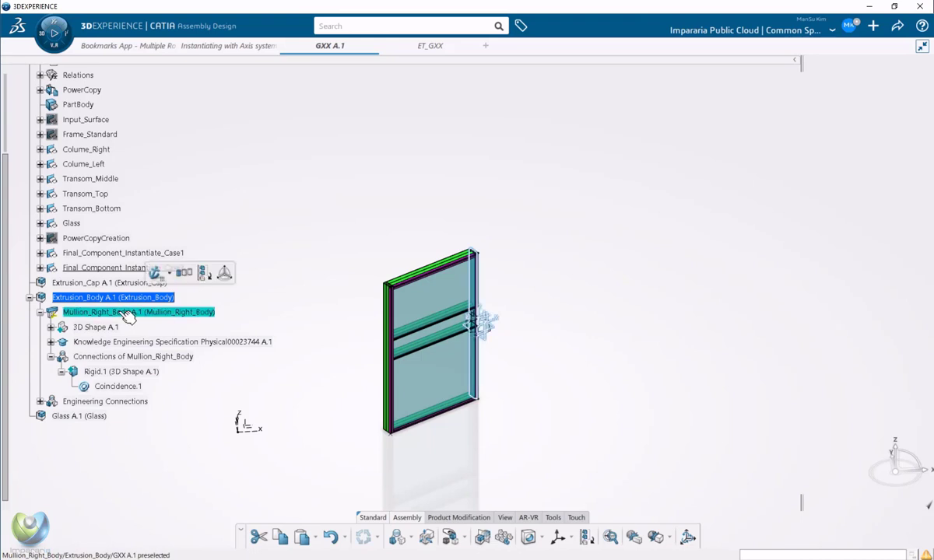
left_click(134, 312)
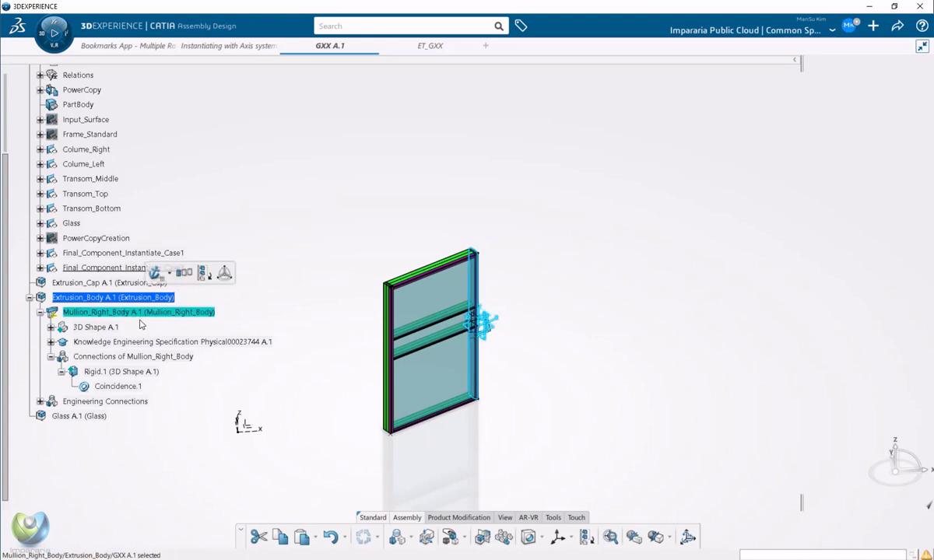
key("Delete")
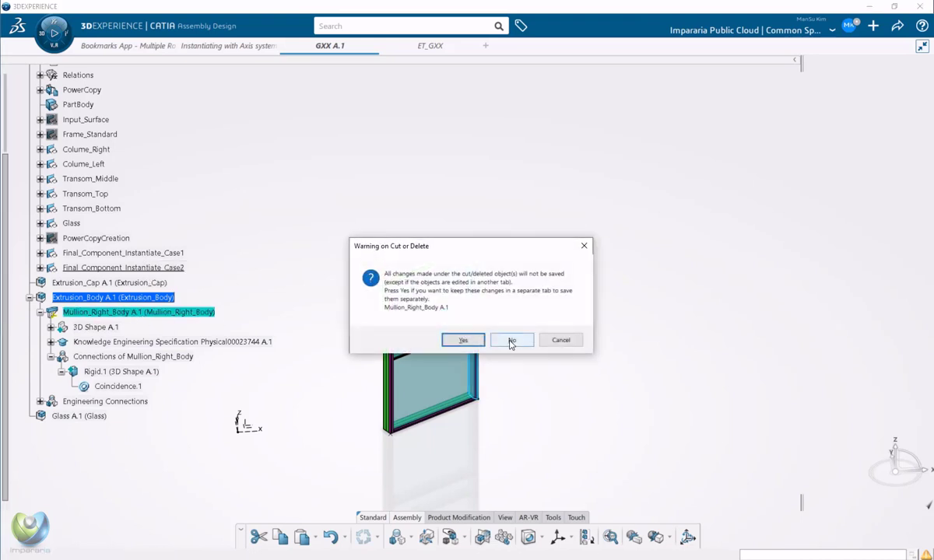
left_click(464, 340)
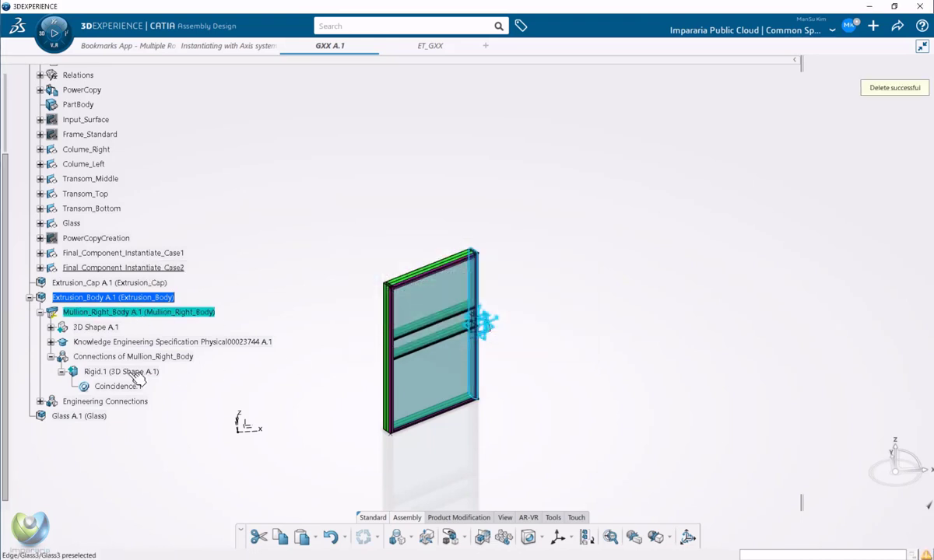
Expand Extrusion_Body's Engineering Connections down to Rigid.1's Coincidence, and undo the deletion of Mullion_Right_Body.
left_click(92, 301)
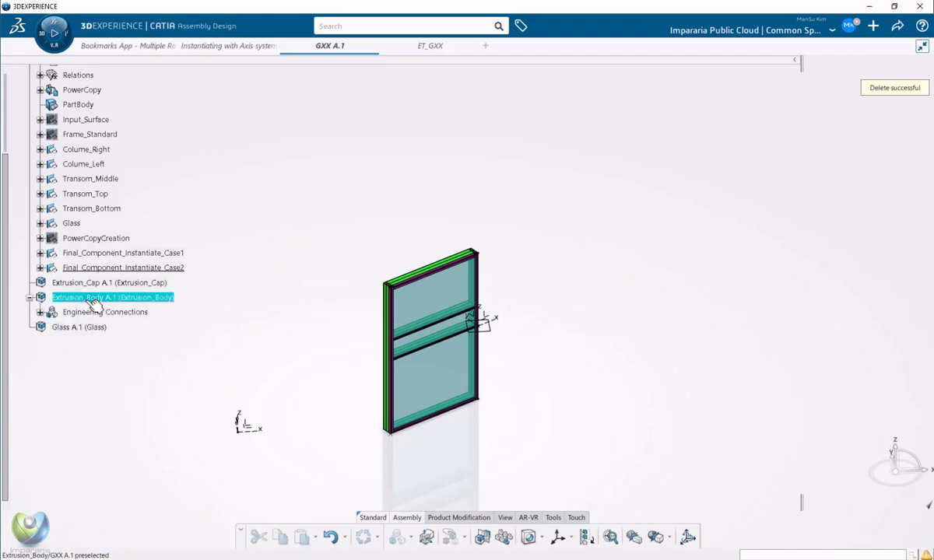
left_click(41, 312)
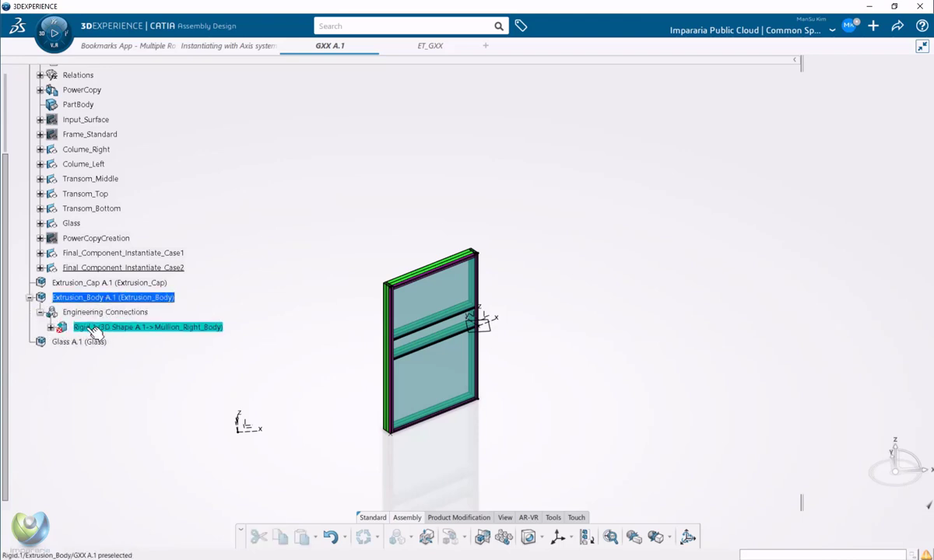
left_click(51, 326)
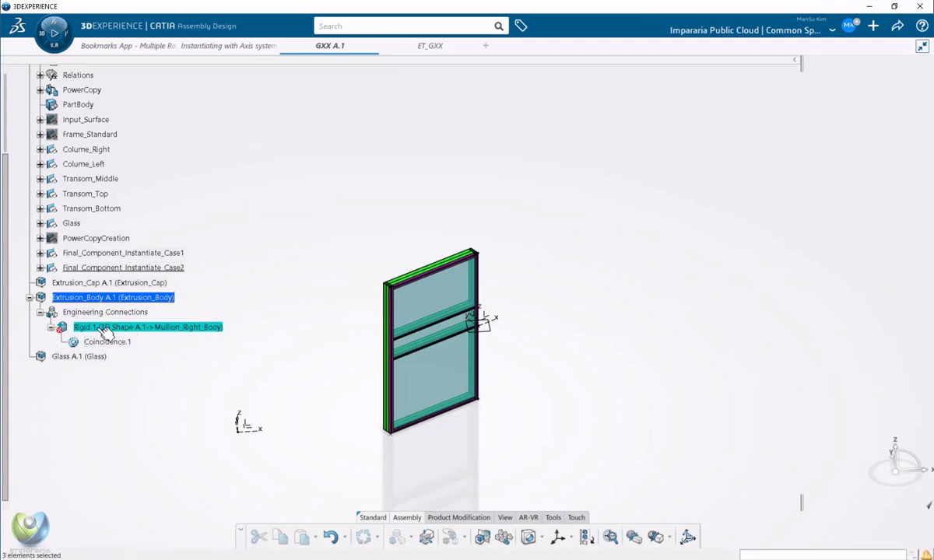
key("ctrl+z")
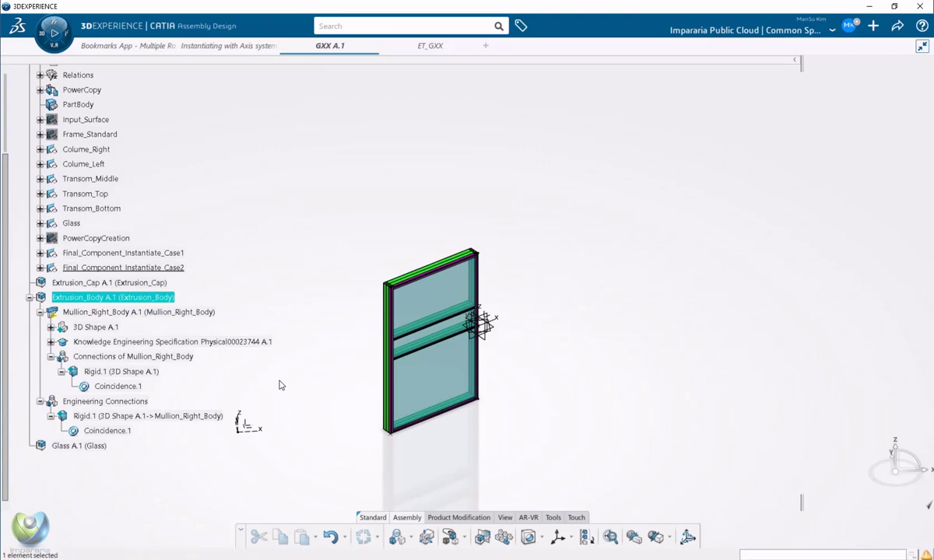
Delete the Rigid.1 engineering connection under Extrusion_Body, and Mullion_Right_Body itself without keeping its changes in a separate tab.
scroll(129, 355, "down", 3)
left_click(115, 315)
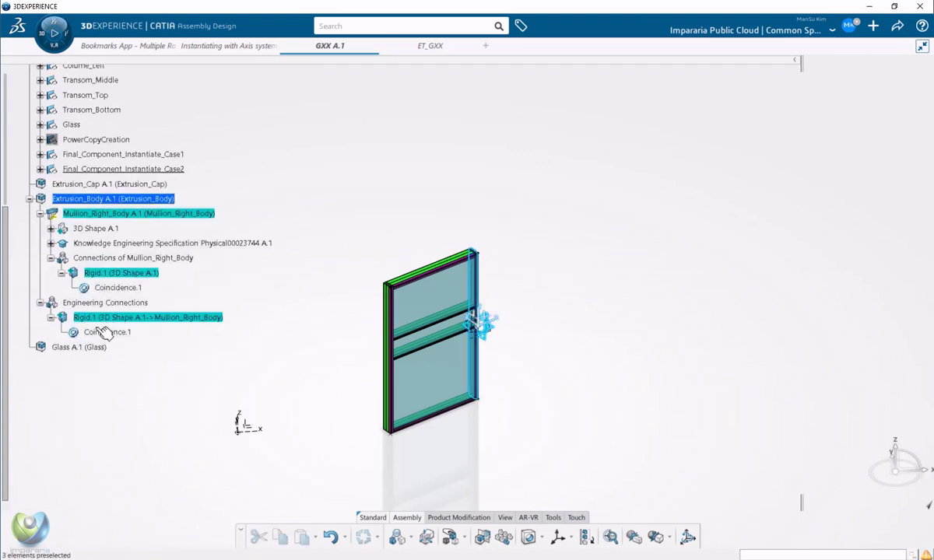
key("Delete")
left_click(101, 213)
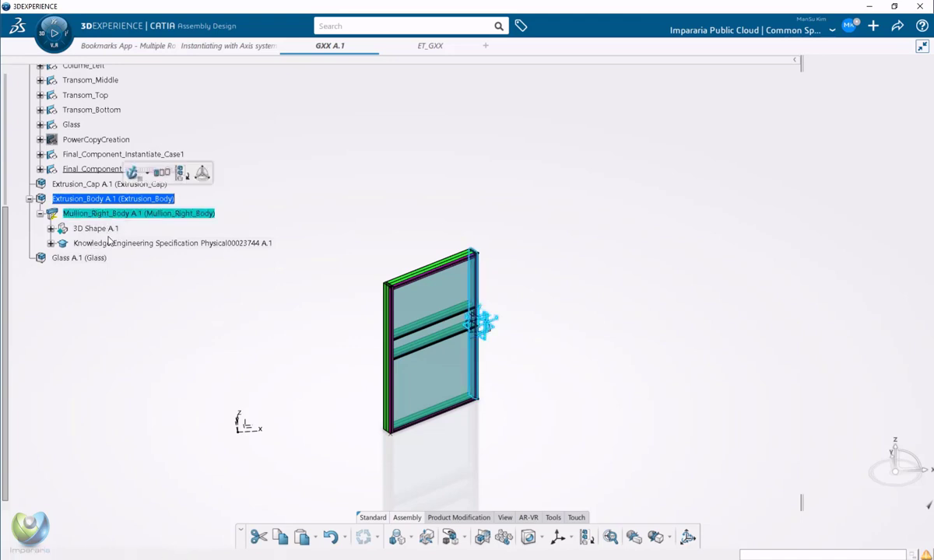
key("Delete")
left_click(513, 341)
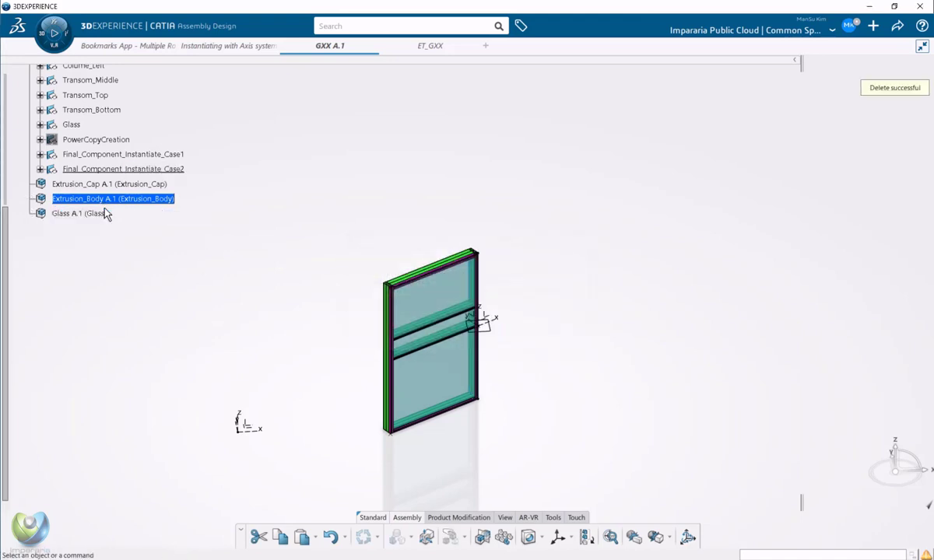
Activate GXX's 3D Shape and expand Final_Component_Instantiate_Case2 to review its component sets and ET_Configuration relations.
scroll(95, 218, "up", 3)
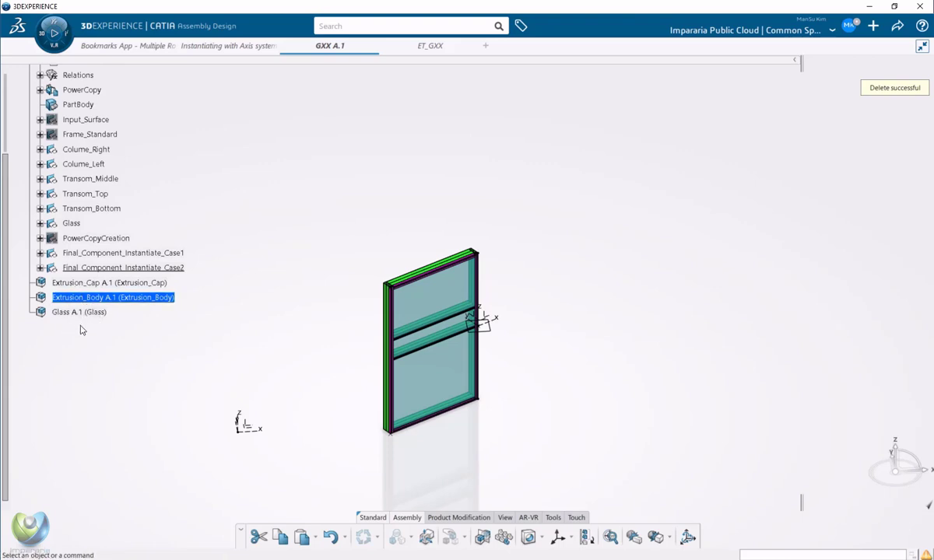
scroll(83, 336, "up", 1)
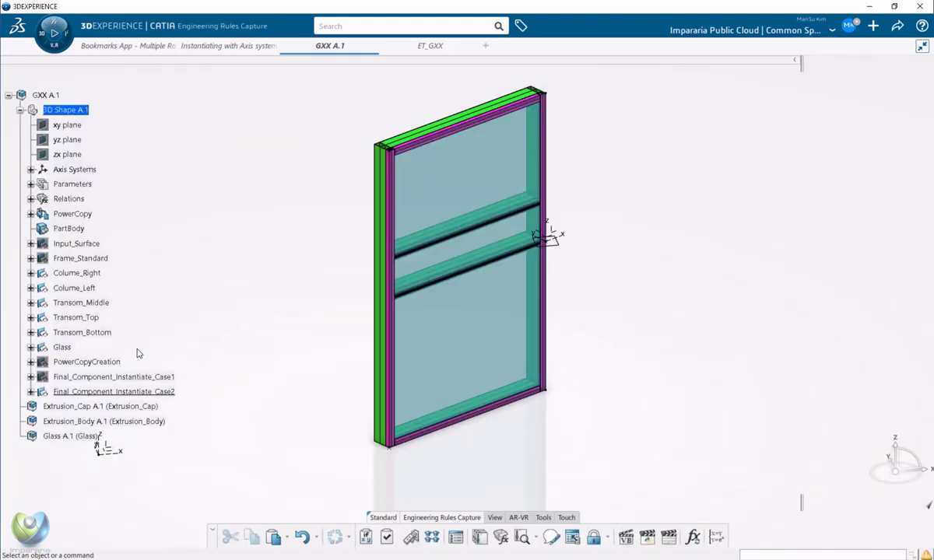
scroll(138, 355, "down", 1)
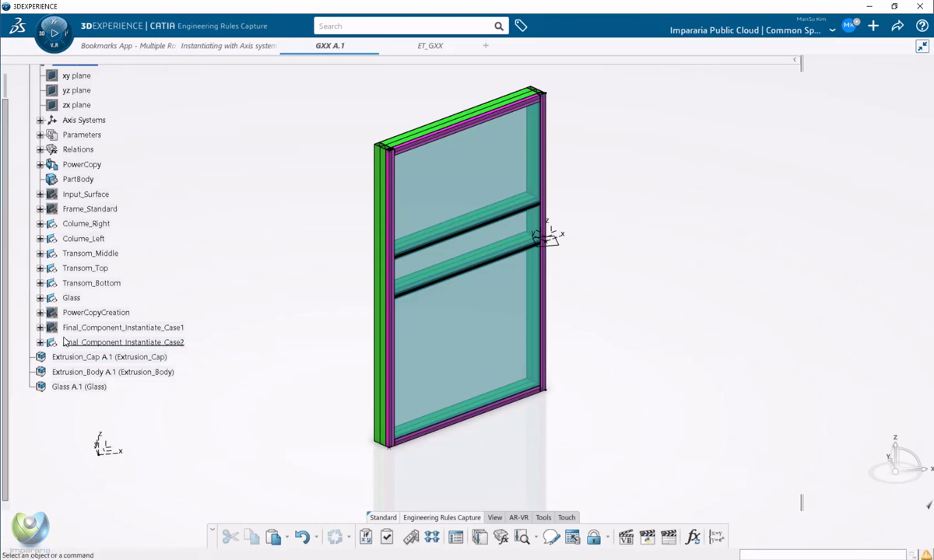
left_click(40, 342)
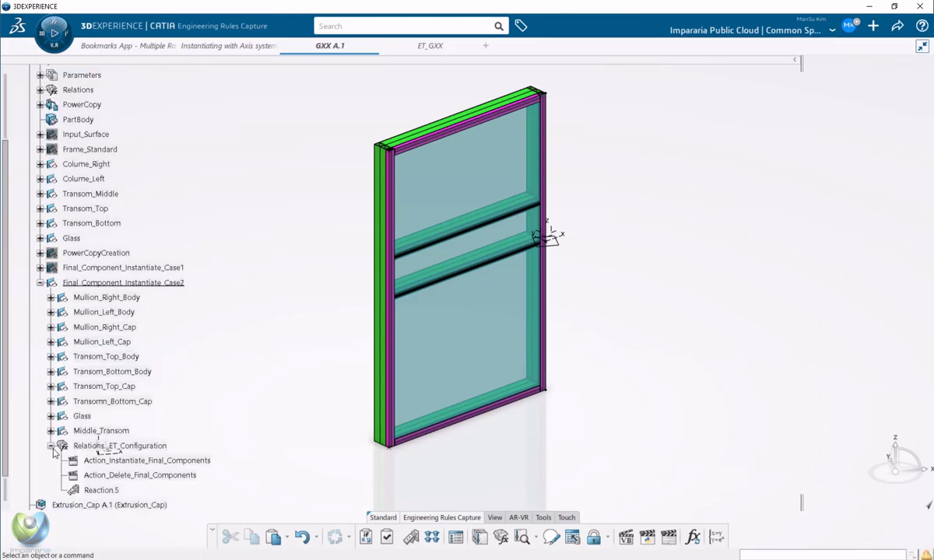
scroll(56, 444, "down", 1)
scroll(52, 403, "down", 1)
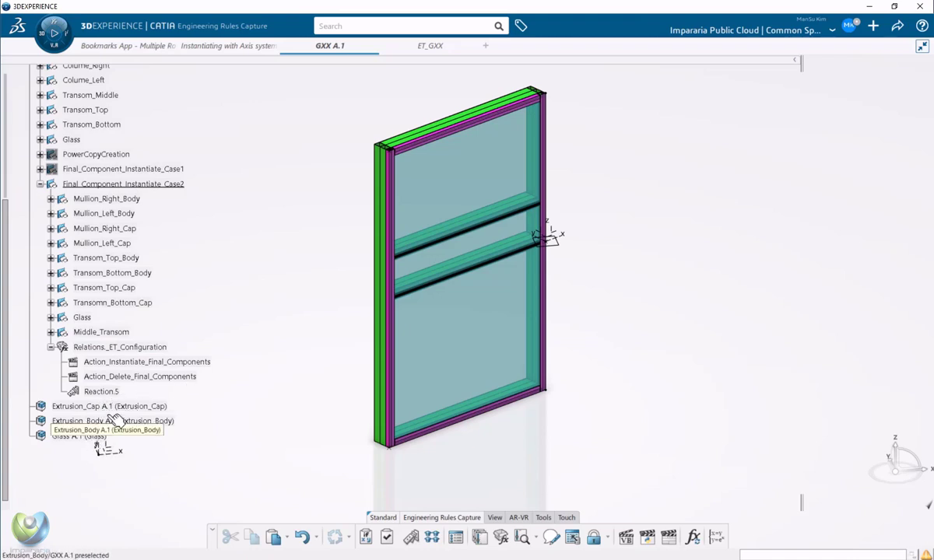
scroll(109, 421, "down", 2)
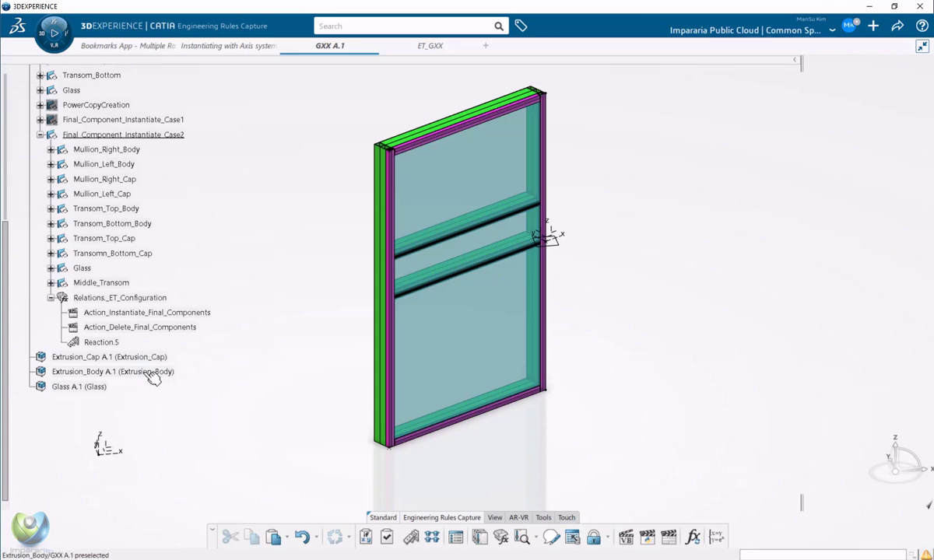
scroll(154, 378, "up", 7)
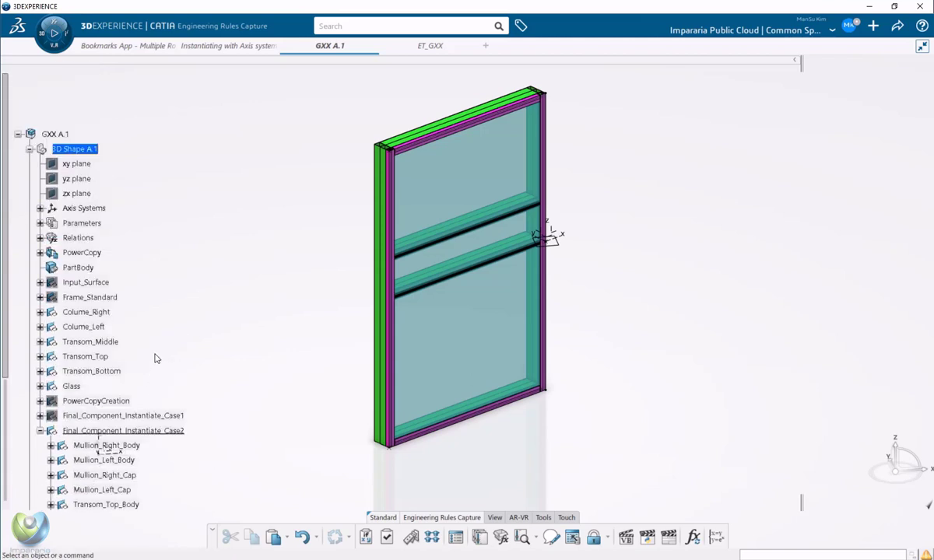
Center the tree on the axis system located at the middle of the window's right column.
scroll(157, 358, "down", 1)
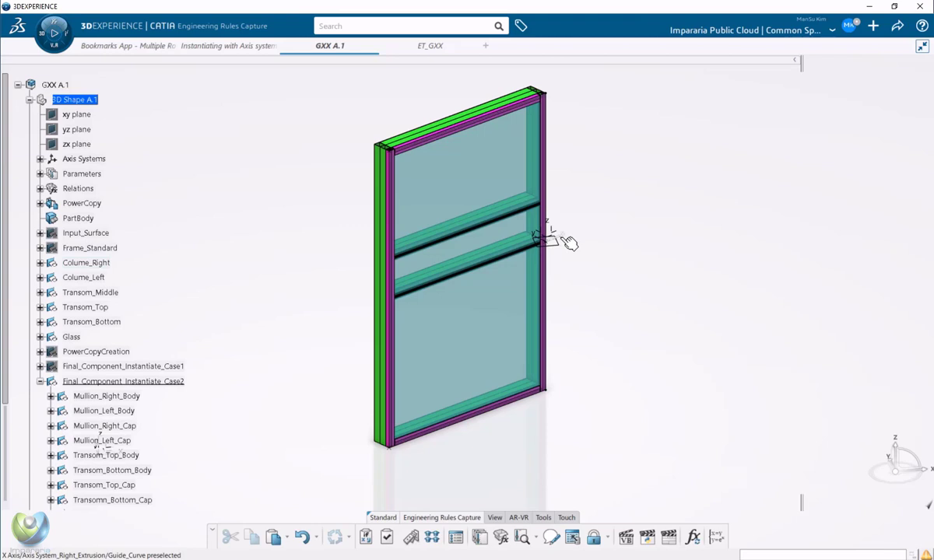
right_click(568, 242)
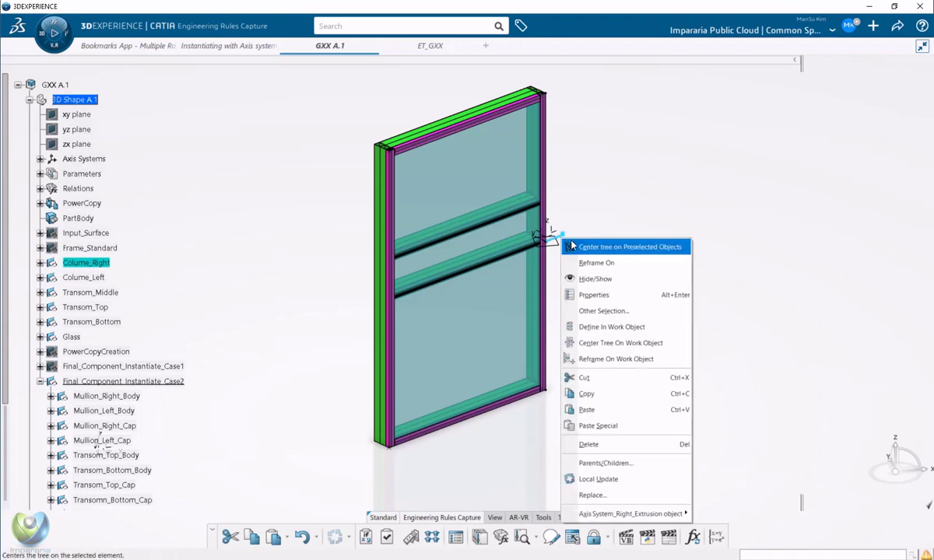
left_click(615, 247)
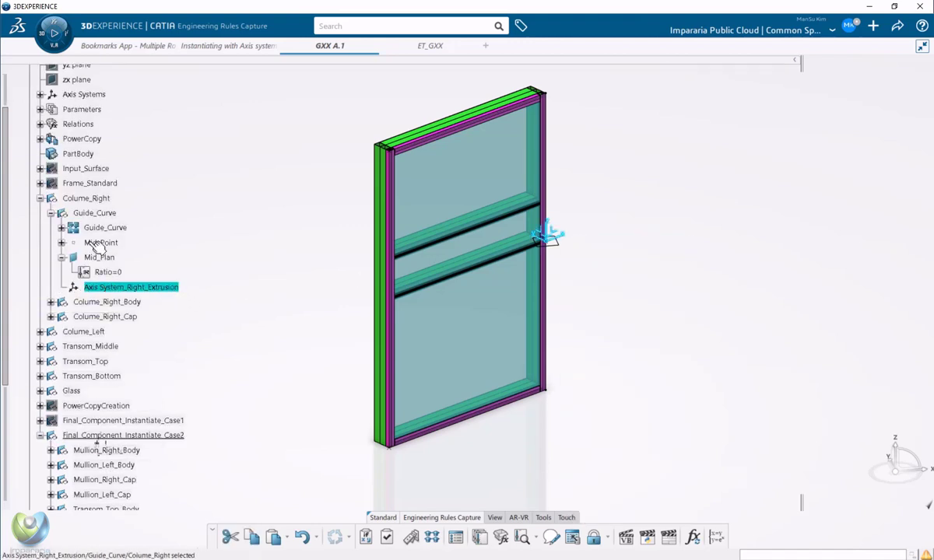
Highlight the 3D Shape, Colume_Right and Axis System_Right_Extrusion in turn to examine where the axis system belongs.
scroll(90, 234, "up", 1)
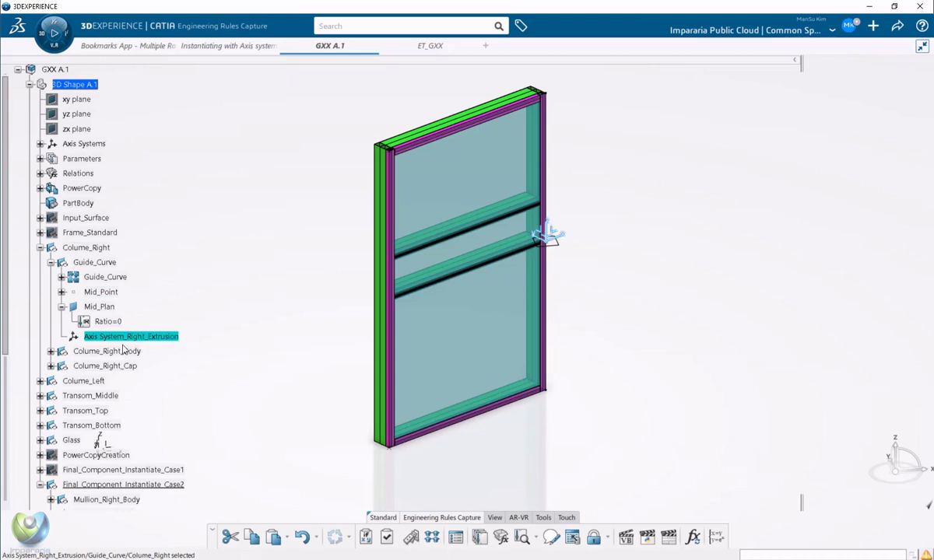
left_click(78, 86)
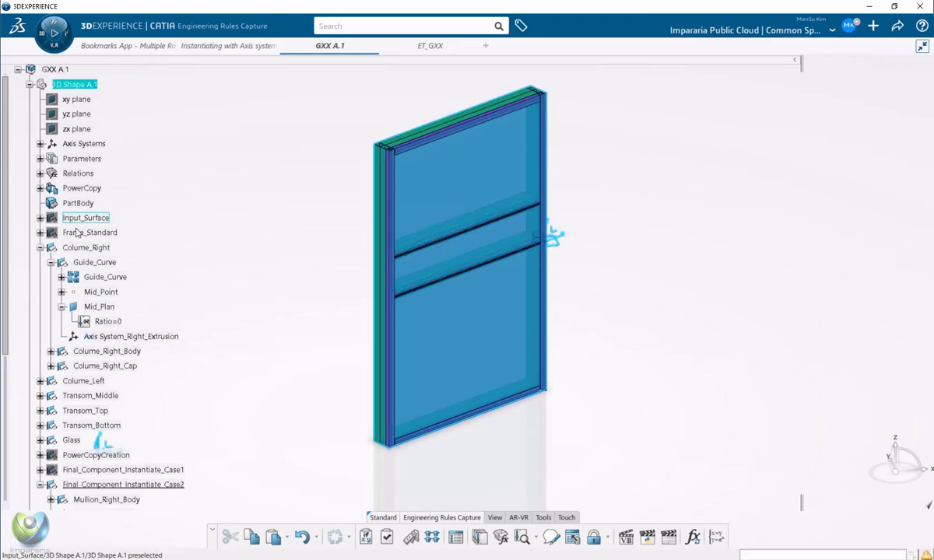
left_click(88, 248)
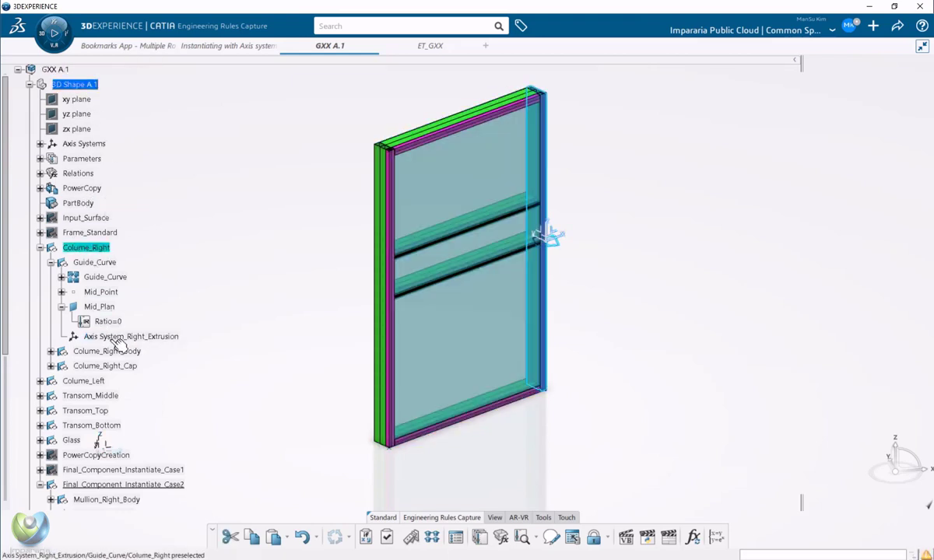
left_click(90, 336)
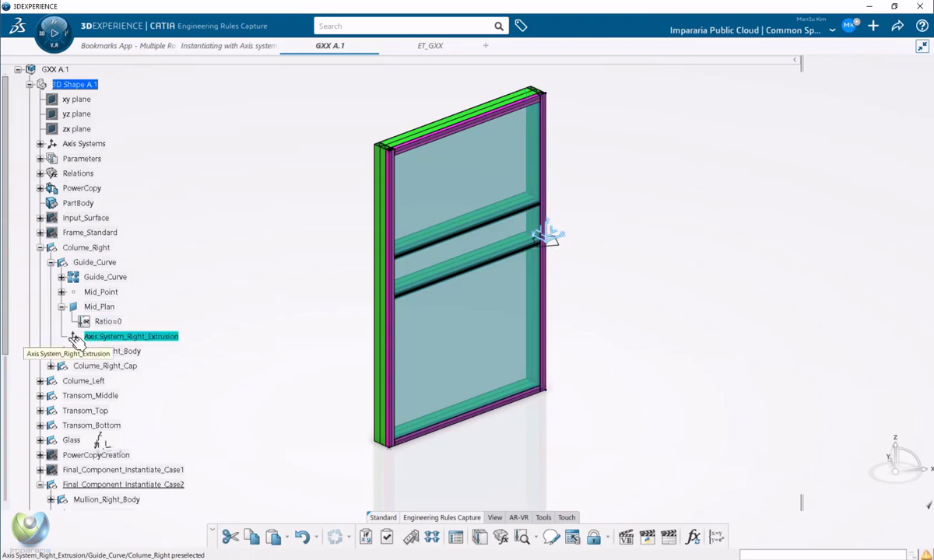
Expand Transom_Middle and highlight Transom_Middle_Output, Transom_Middle1 and Transom_Middle2 to identify the two middle transoms in the frame.
scroll(74, 340, "down", 3)
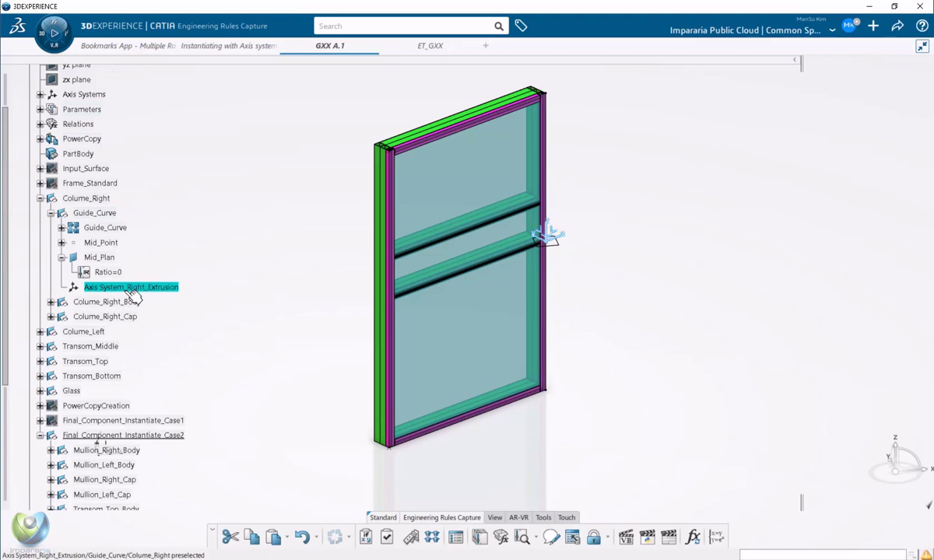
scroll(133, 295, "down", 3)
left_click(55, 300)
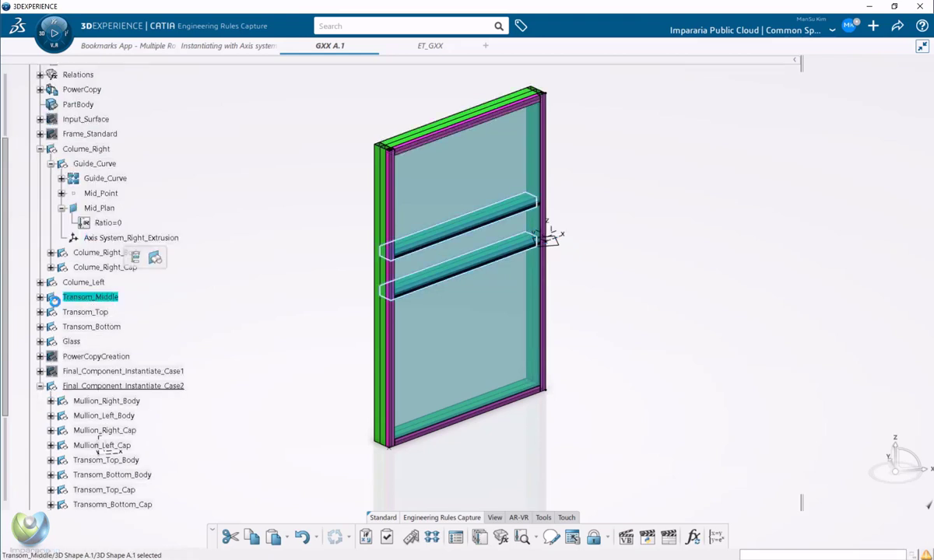
left_click(40, 297)
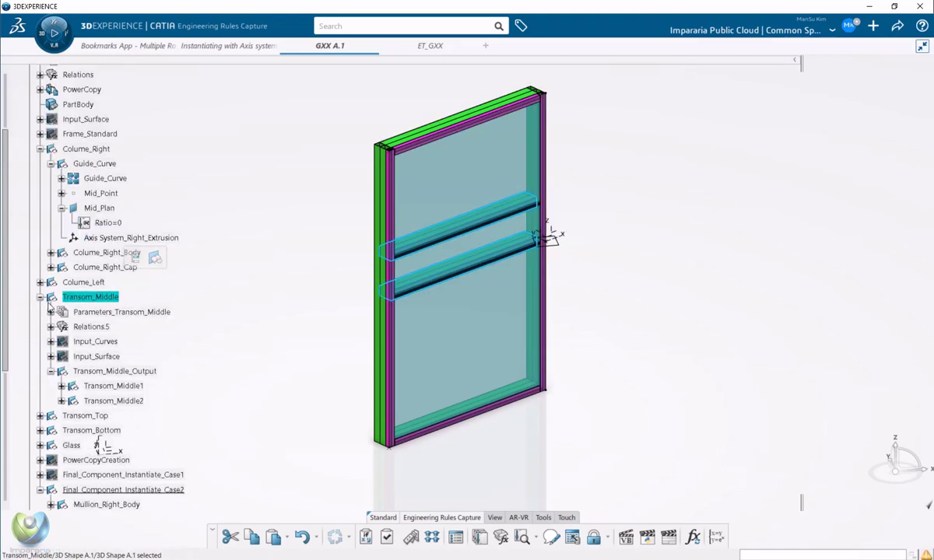
left_click(154, 373)
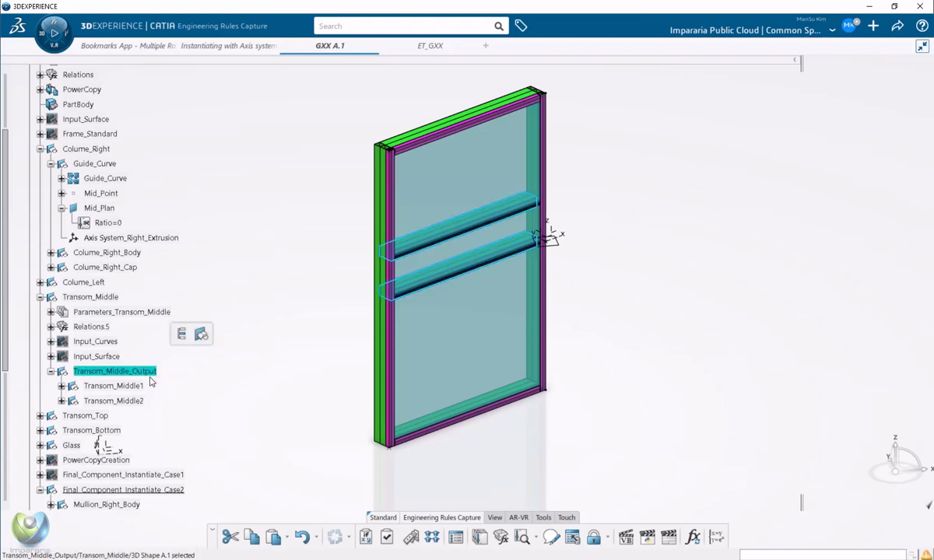
scroll(151, 378, "down", 2)
left_click(163, 305)
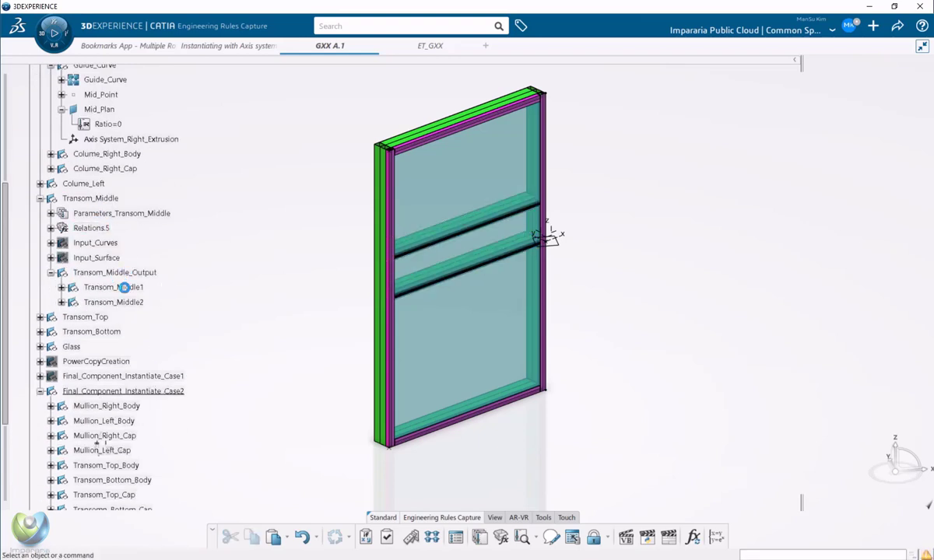
left_click(130, 289)
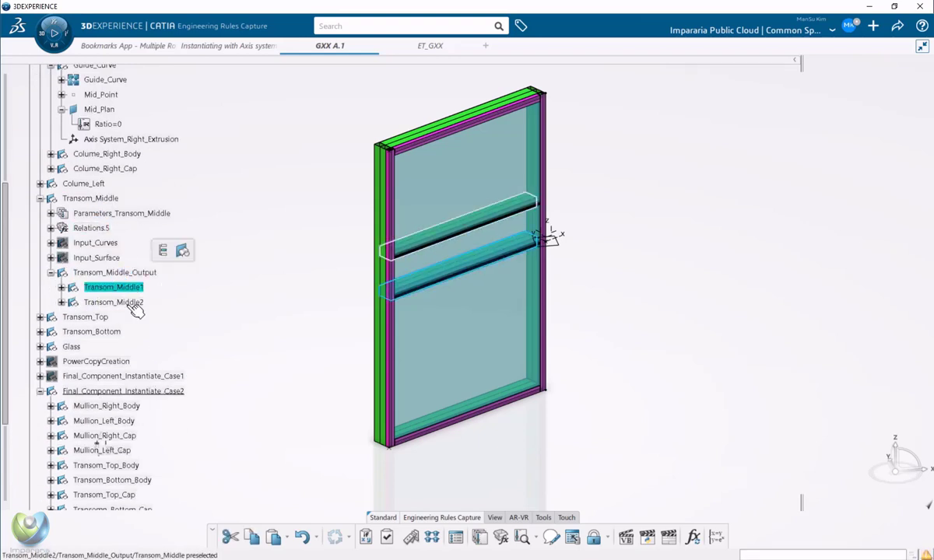
left_click(134, 304)
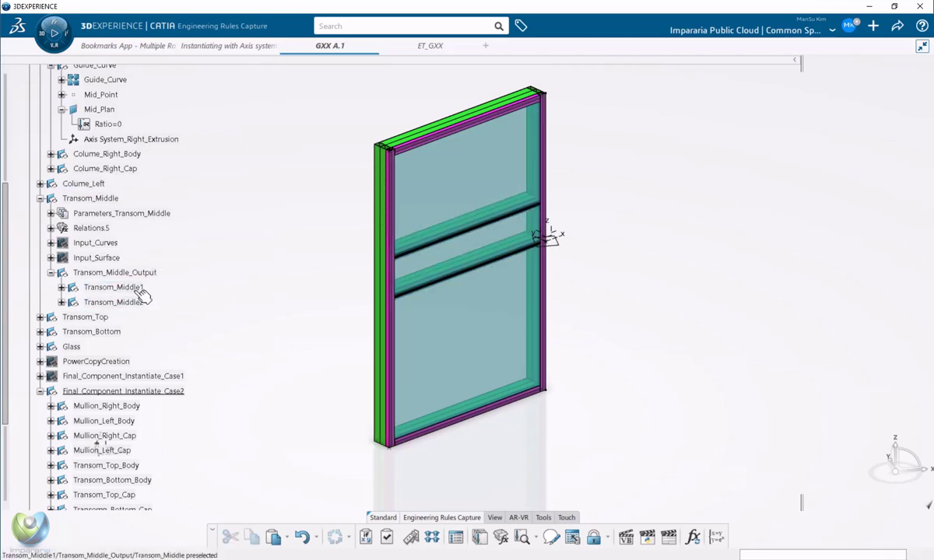
Expand the Standard sets of Transom_Middle1 and Transom_Middle2 and highlight each one's Axis System_Middle_Extrusion to examine where it belongs.
left_click(72, 288)
left_click(61, 288)
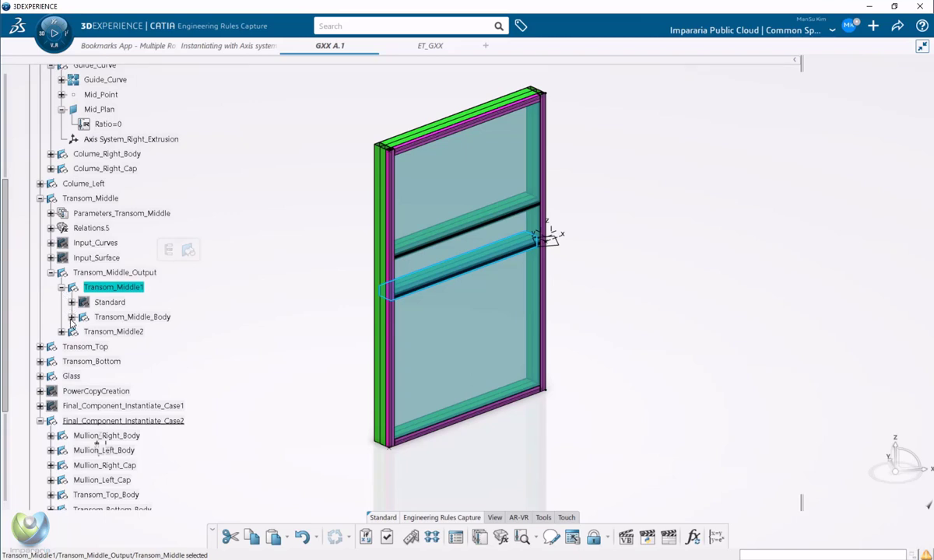
left_click(72, 303)
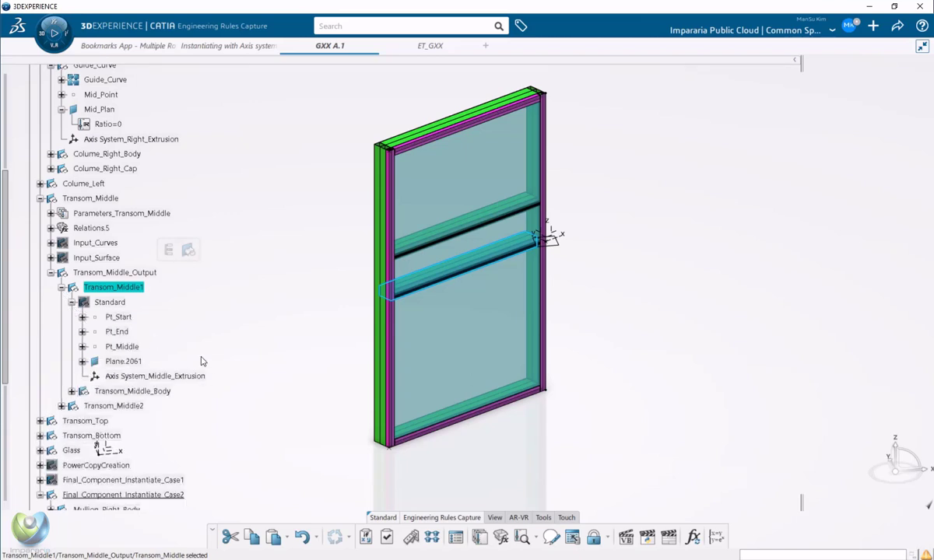
left_click(175, 376)
left_click(62, 406)
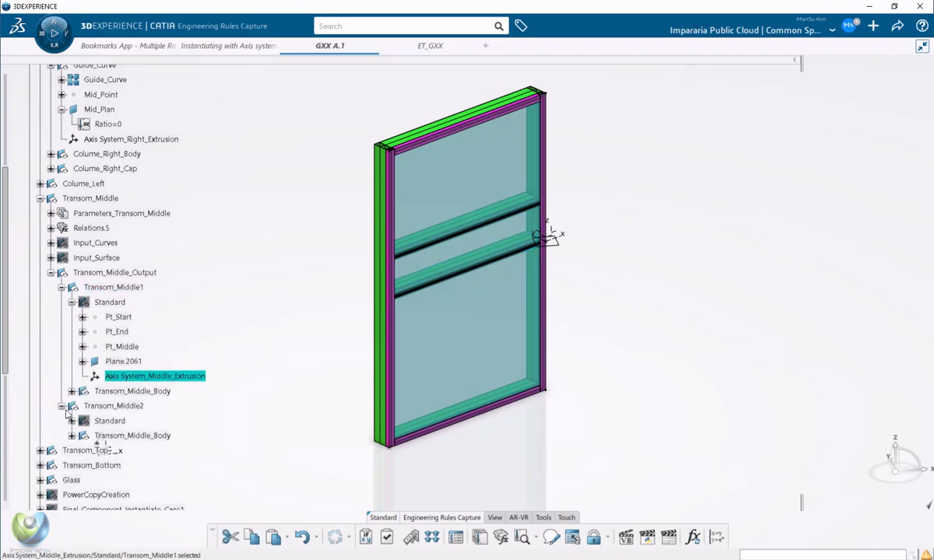
left_click(72, 422)
scroll(96, 475, "down", 2)
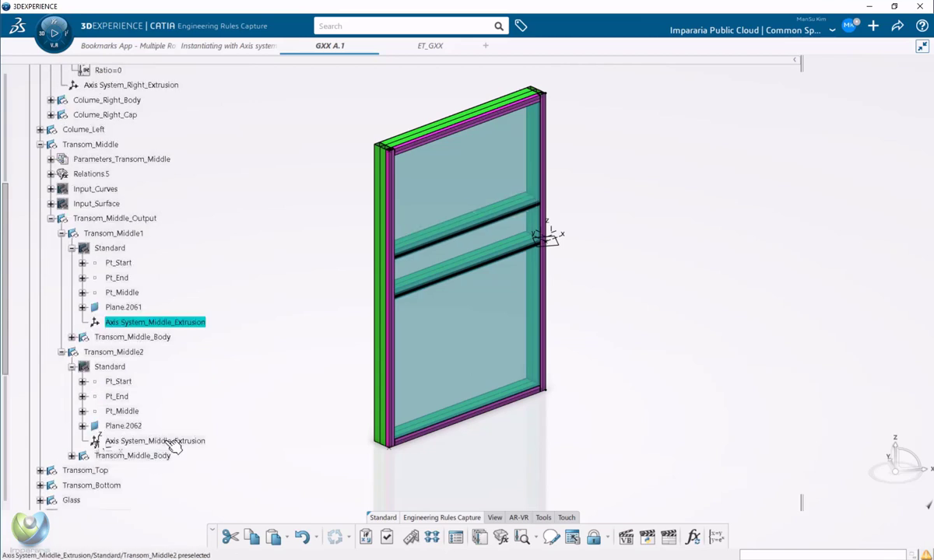
left_click(156, 441)
Highlight Transom_Middle1 and Transom_Middle2 alternately to compare their places in the frame, then collapse both Standard sets.
left_click(125, 235)
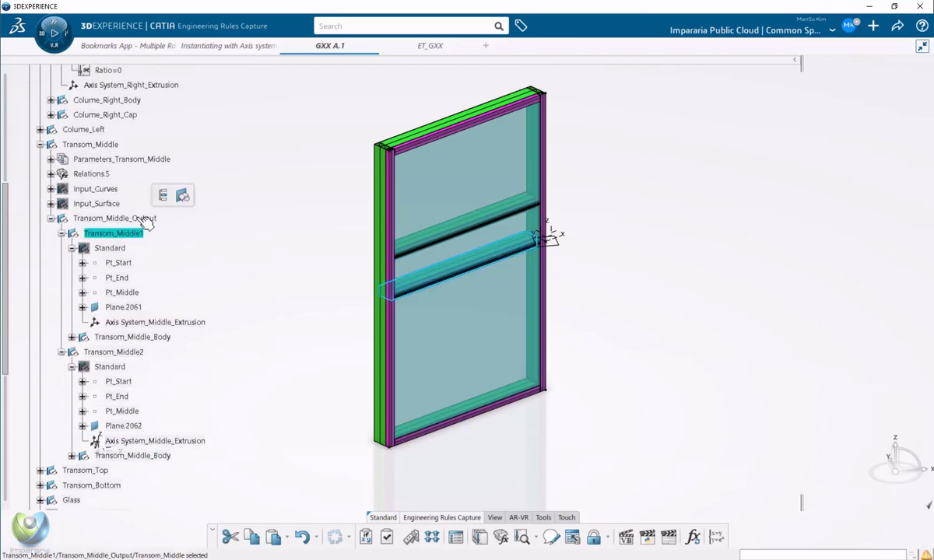
left_click(134, 352)
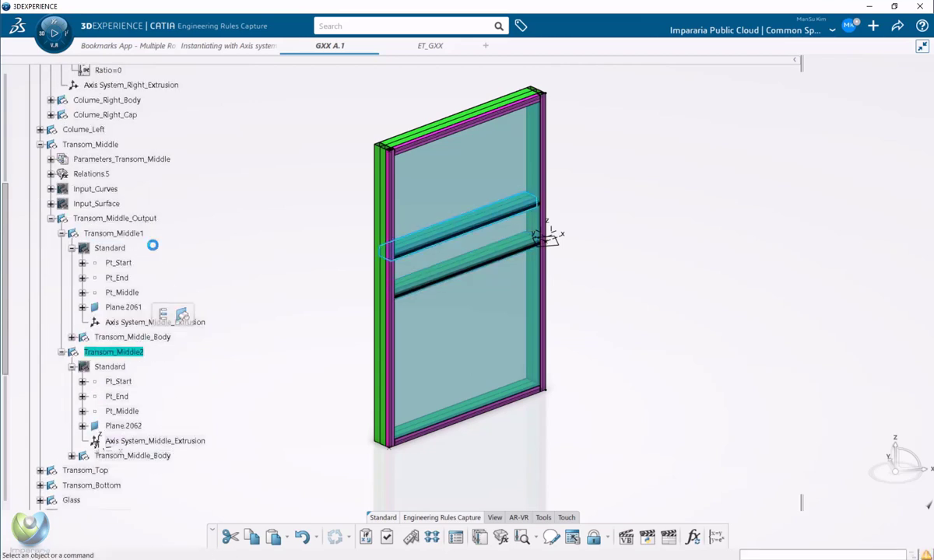
left_click(128, 234)
left_click(145, 353)
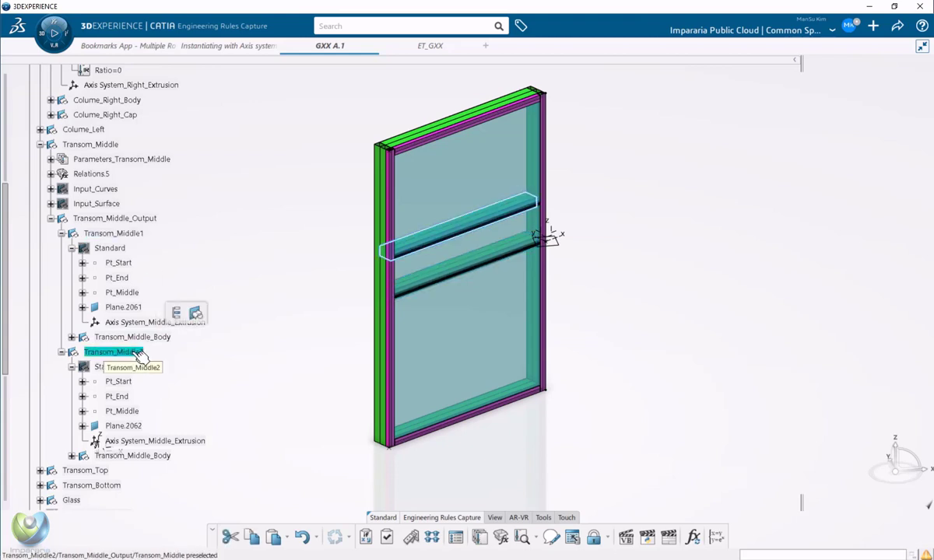
left_click(122, 238)
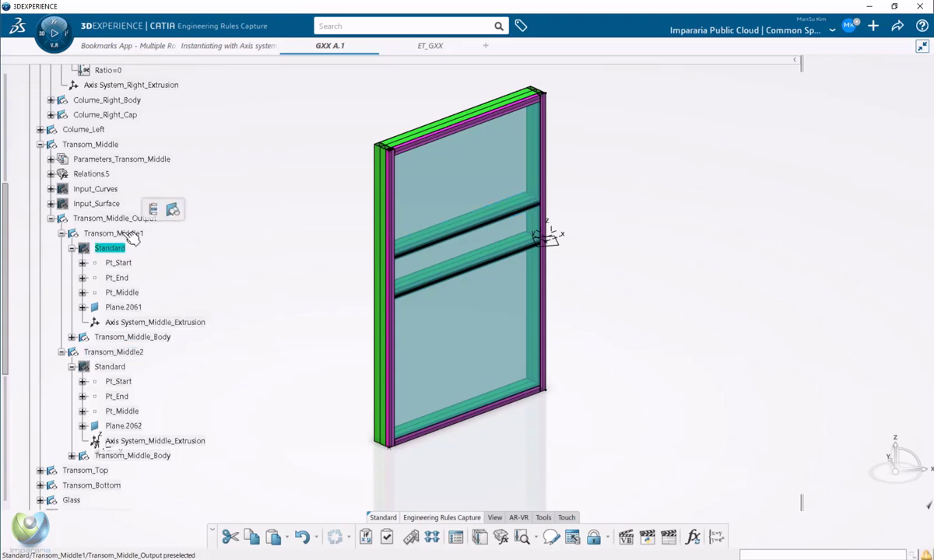
left_click(124, 352)
key("Escape")
left_click(72, 248)
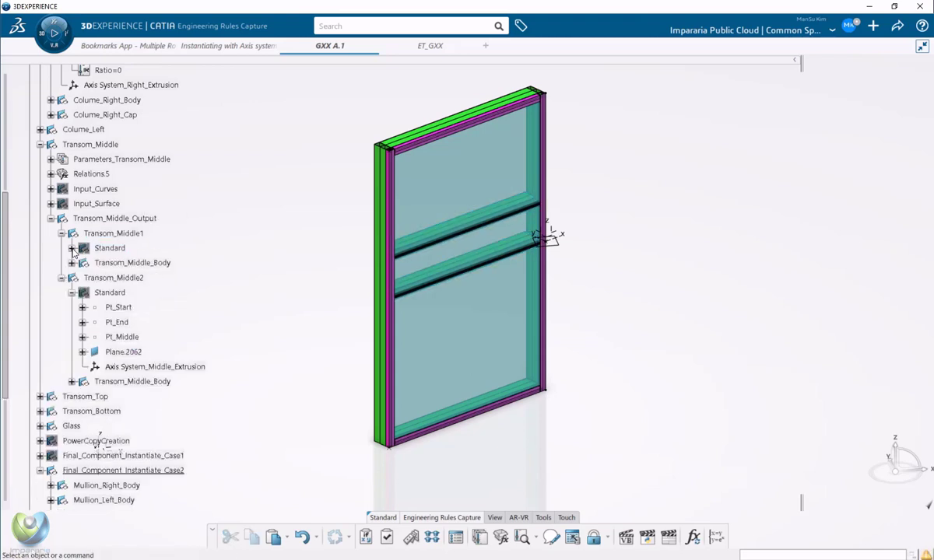
left_click(72, 294)
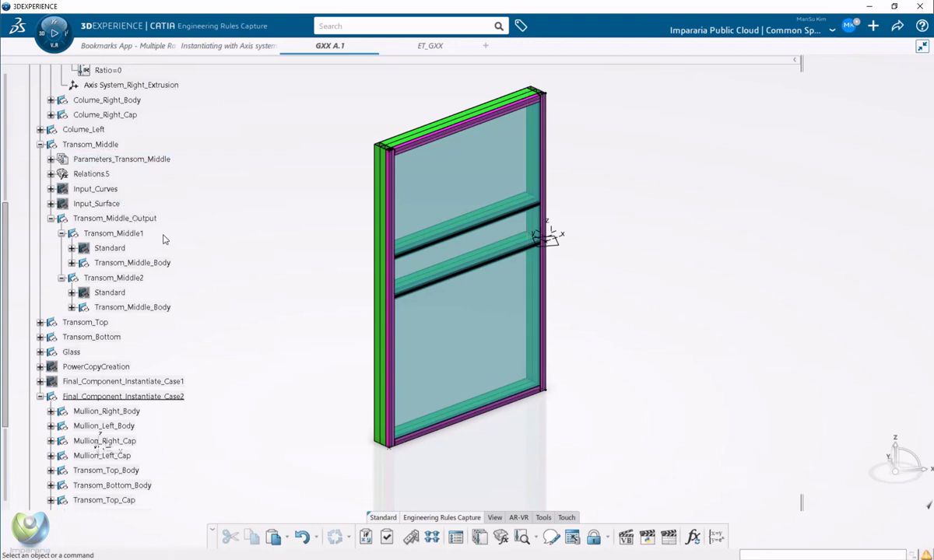
Highlight Transom_Middle1, then reopen Transom_Middle2's Standard set and highlight its Axis System_Middle_Extrusion.
left_click(148, 235)
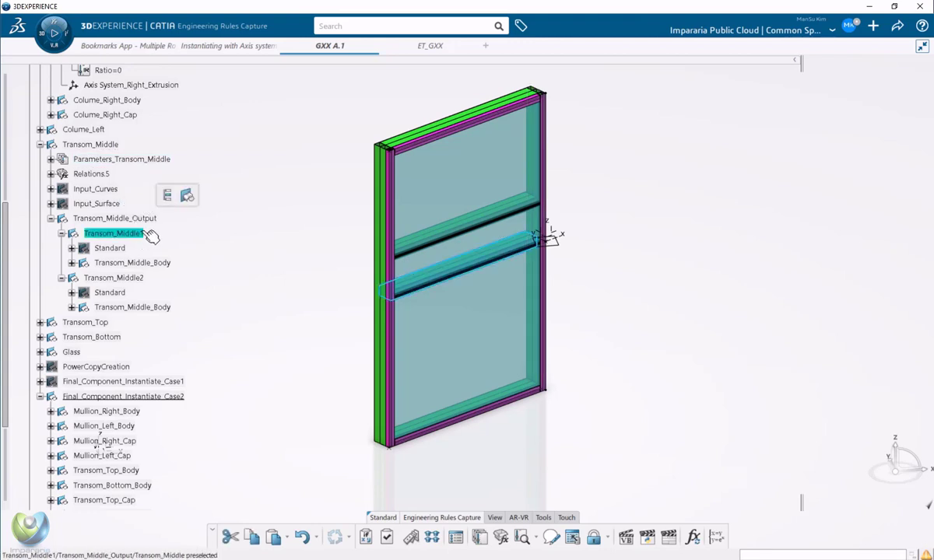
left_click(148, 294)
left_click(71, 293)
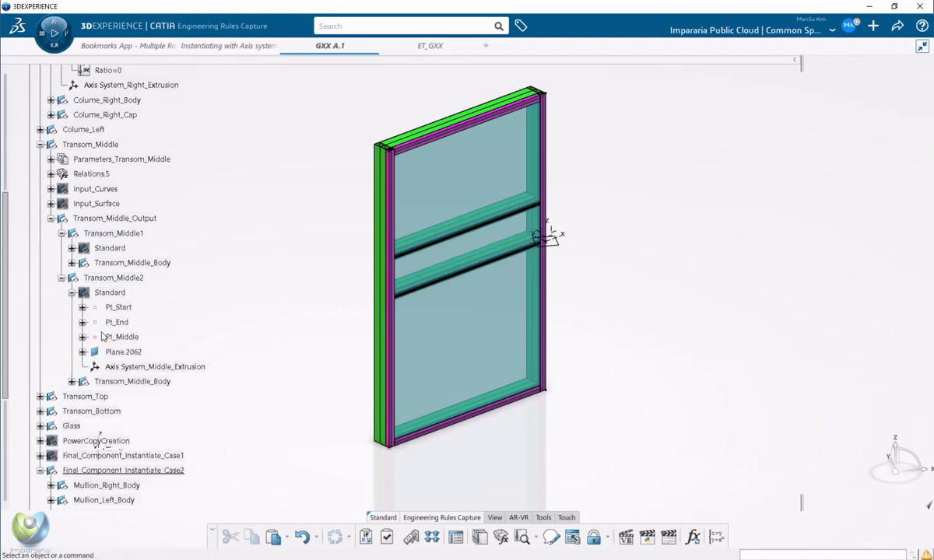
left_click(148, 368)
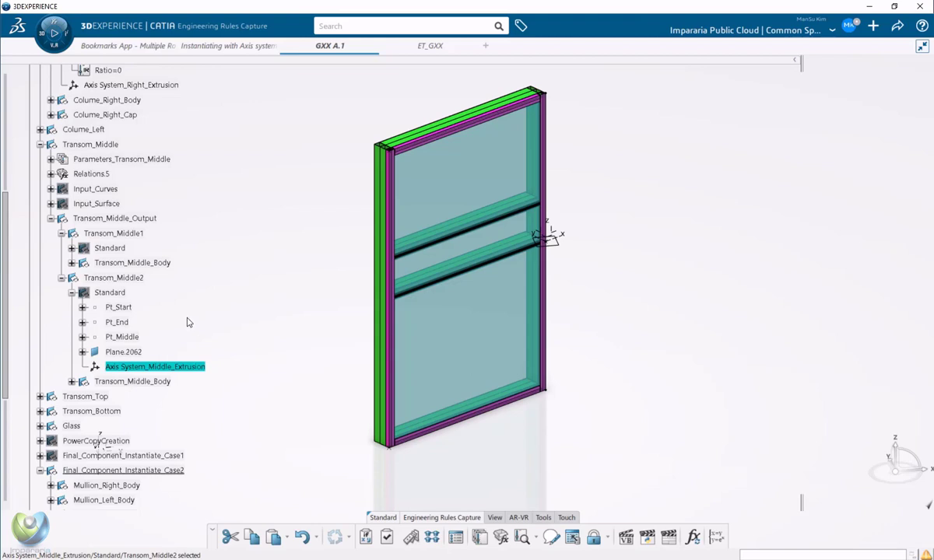
Collapse Transom_Middle, Colume_Right and Final_Component_Instantiate_Case2 in the GXX tree to review the overall component structure.
left_click(71, 293)
left_click(61, 233)
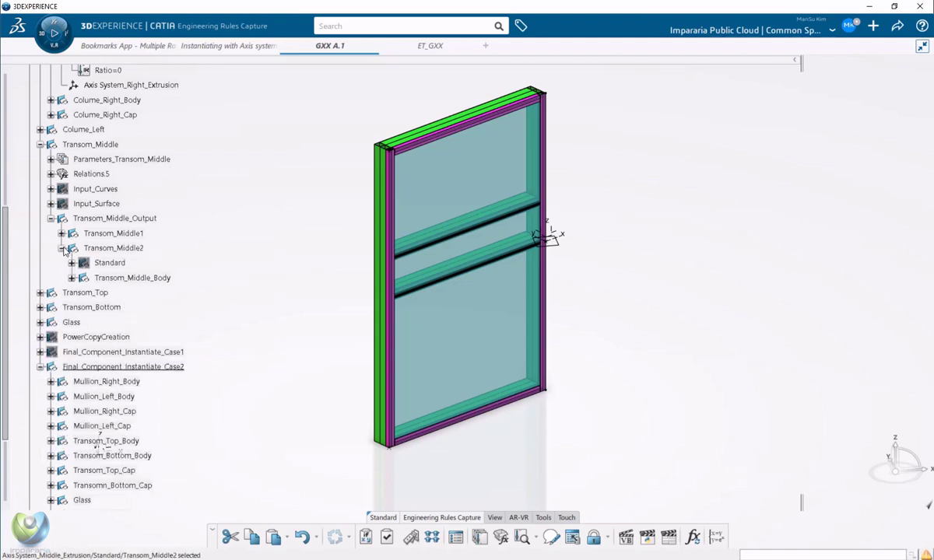
left_click(62, 248)
left_click(50, 218)
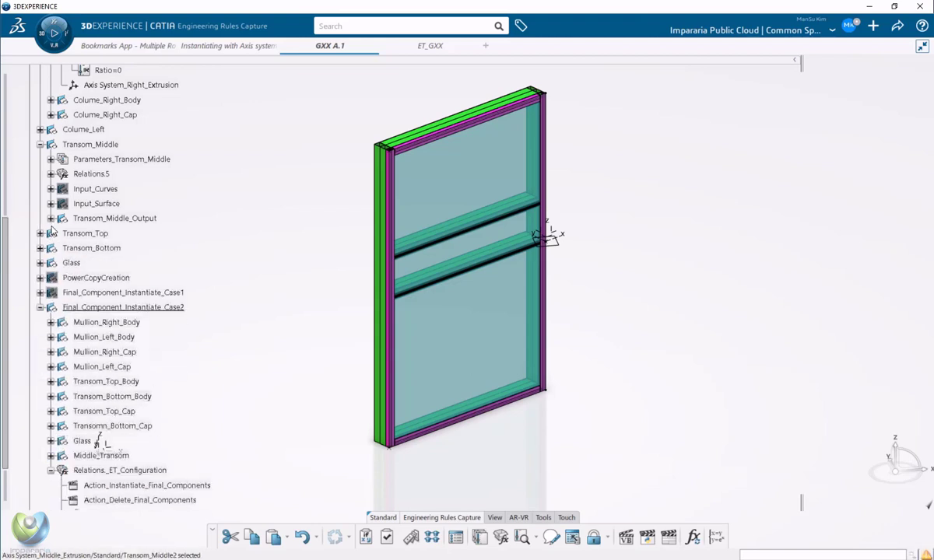
scroll(53, 227, "up", 5)
left_click(40, 292)
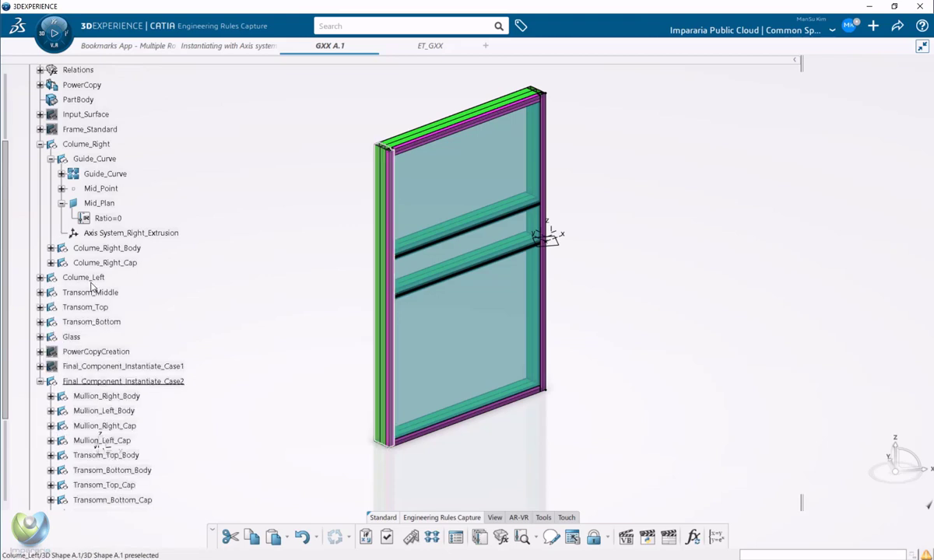
scroll(43, 265, "up", 3)
left_click(40, 243)
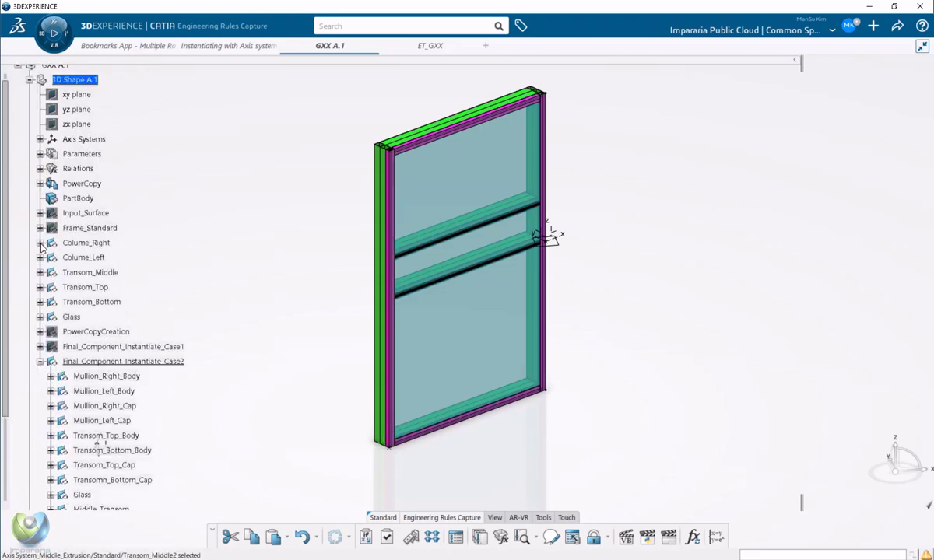
left_click(40, 362)
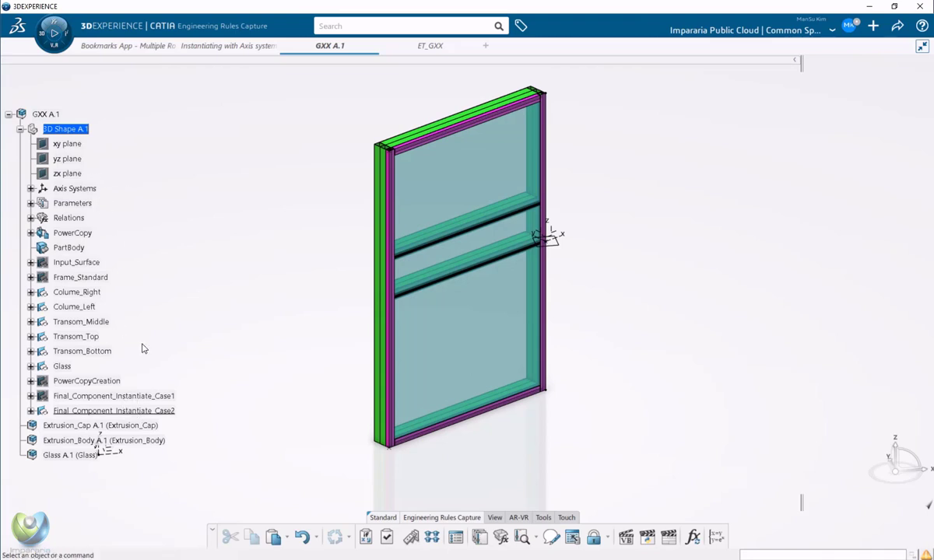
Collapse the 3D Shape, activate the GXX product and switch to the Instantiating with Axis system assembly.
left_click(52, 116)
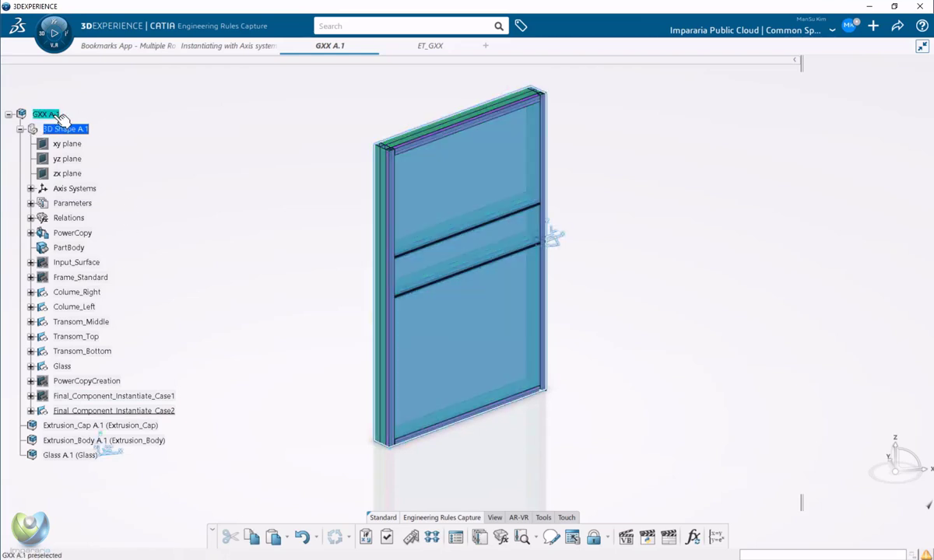
left_click(20, 130)
double_click(52, 116)
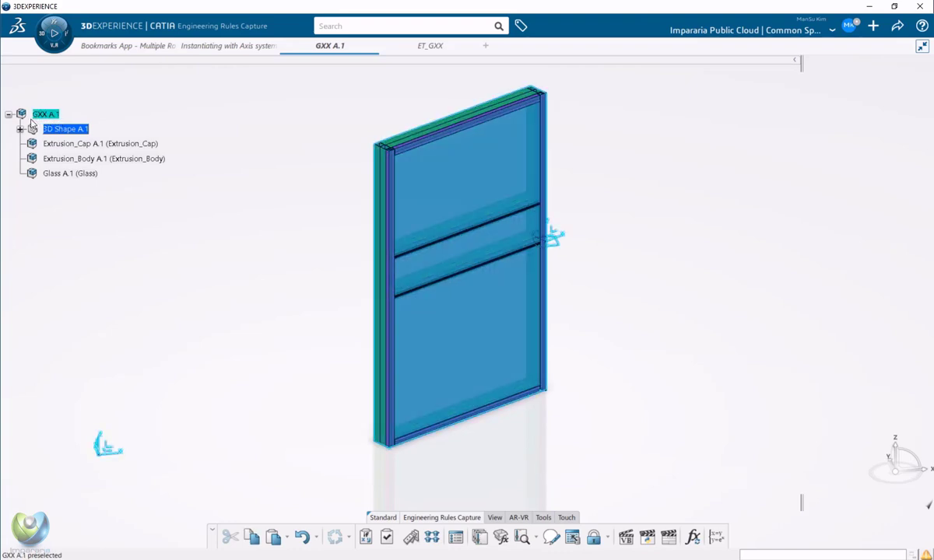
left_click(230, 47)
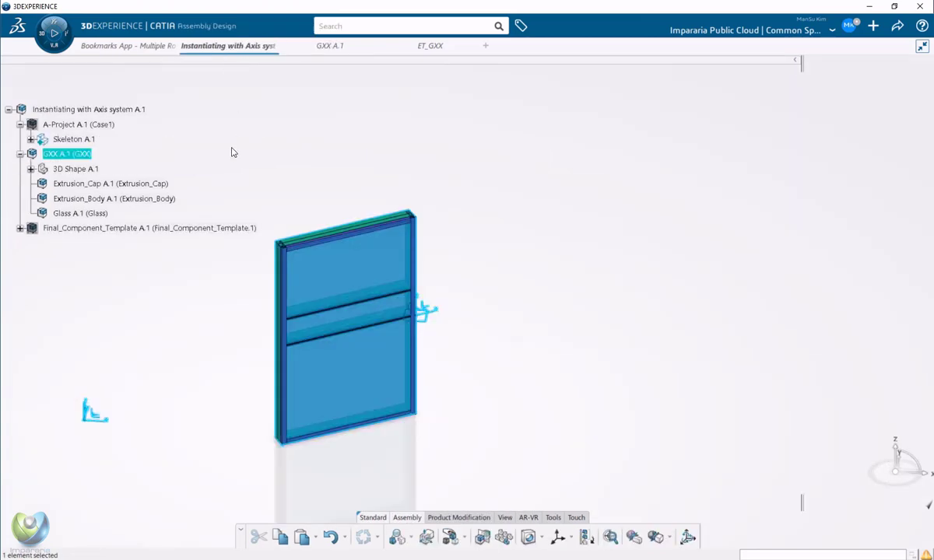
left_click(234, 152)
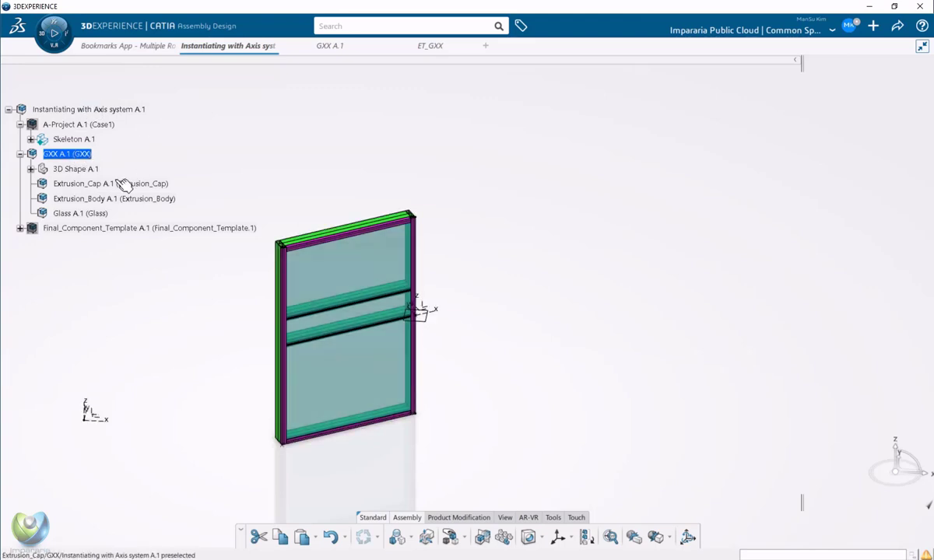
Expand and activate GXX's 3D Shape in the assembly, collapsing its Axis Systems and Parameters branches.
left_click(31, 169)
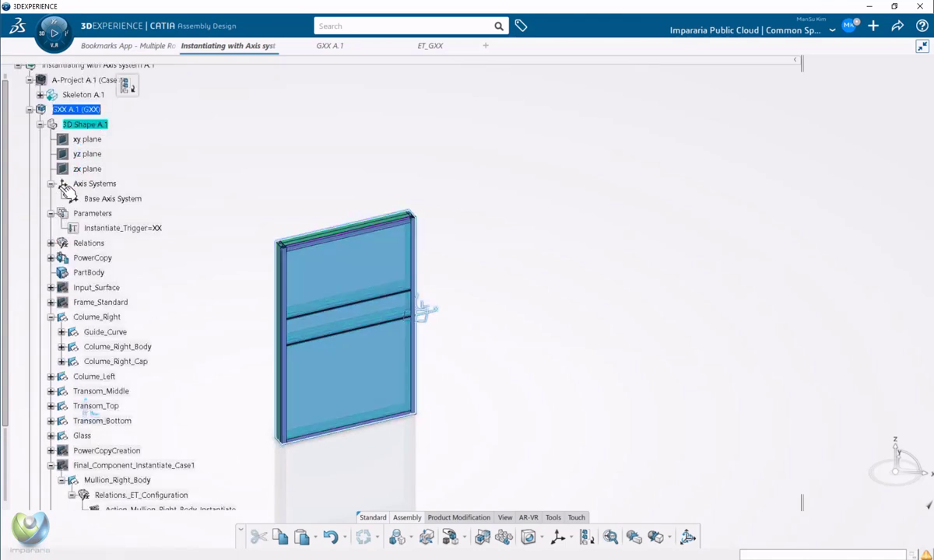
left_click(52, 184)
left_click(52, 198)
scroll(190, 265, "down", 3)
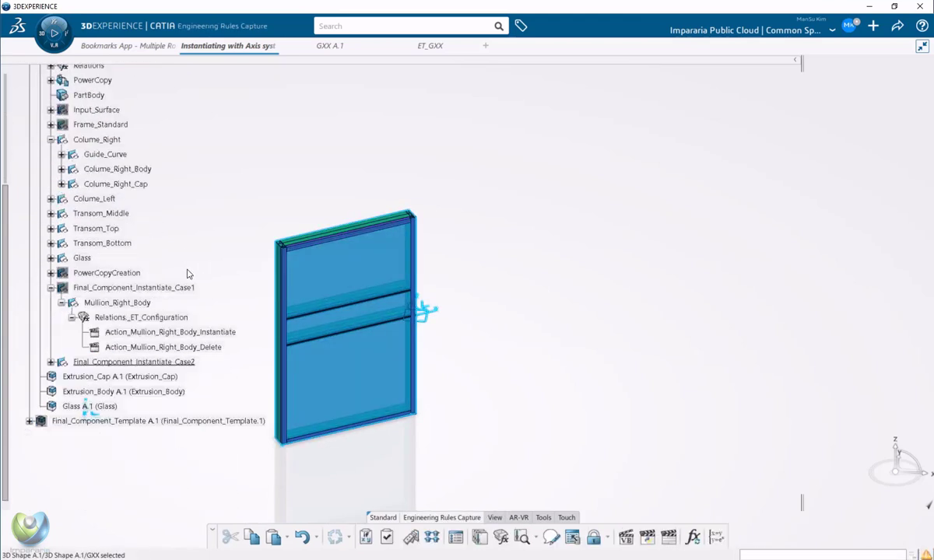
left_click(179, 258)
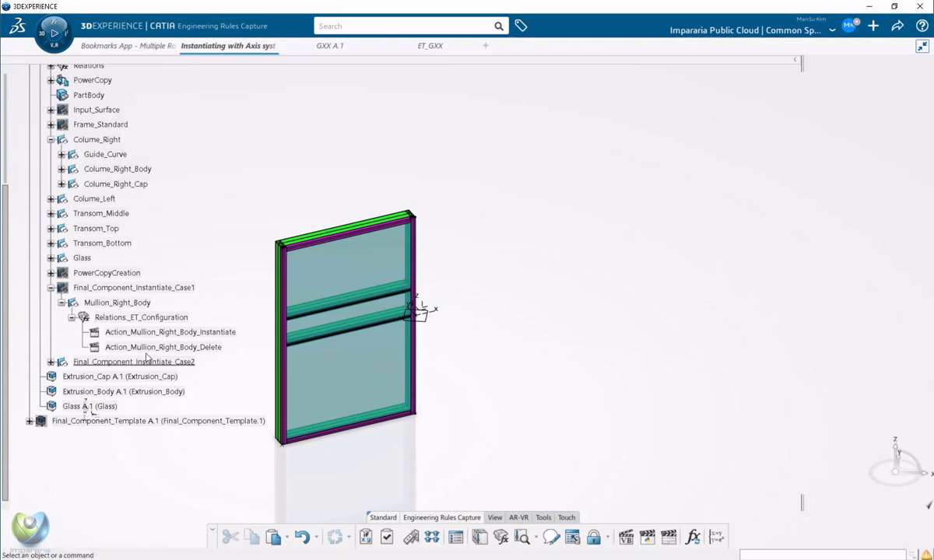
Collapse Final_Component_Instantiate_Case1, expand Final_Component_Instantiate_Case2 and its Relations._ET_Configuration, and select Action_Instantiate_Final_Components.
left_click(51, 288)
left_click(50, 303)
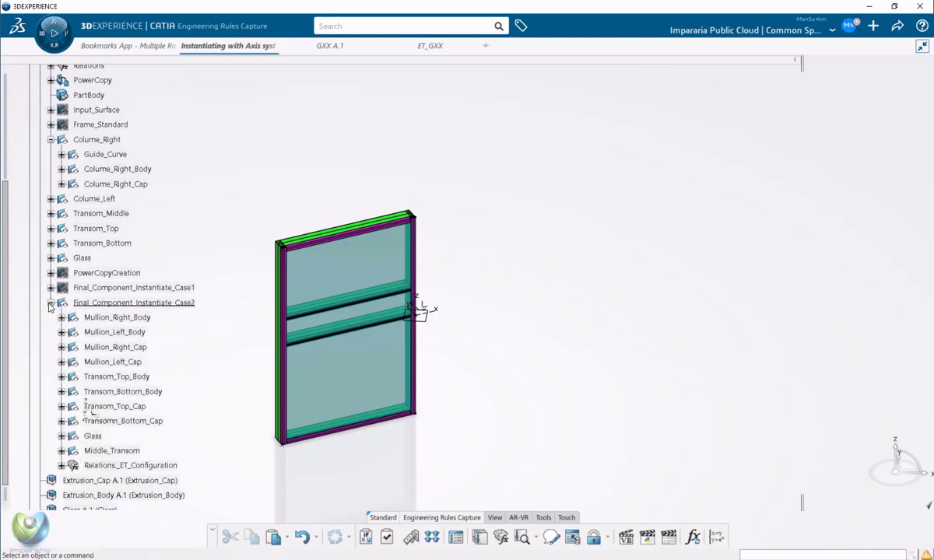
scroll(113, 333, "down", 2)
left_click(62, 416)
scroll(226, 340, "down", 4)
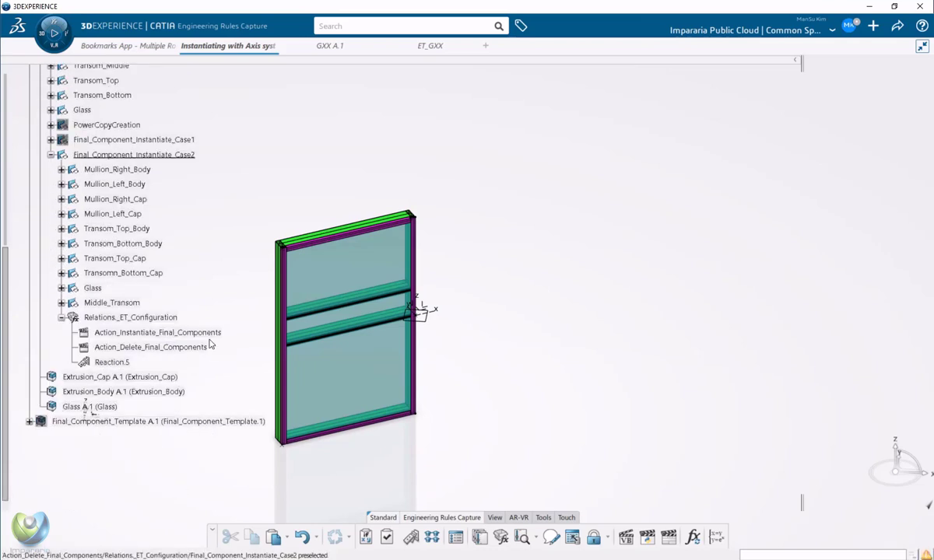
left_click(193, 335)
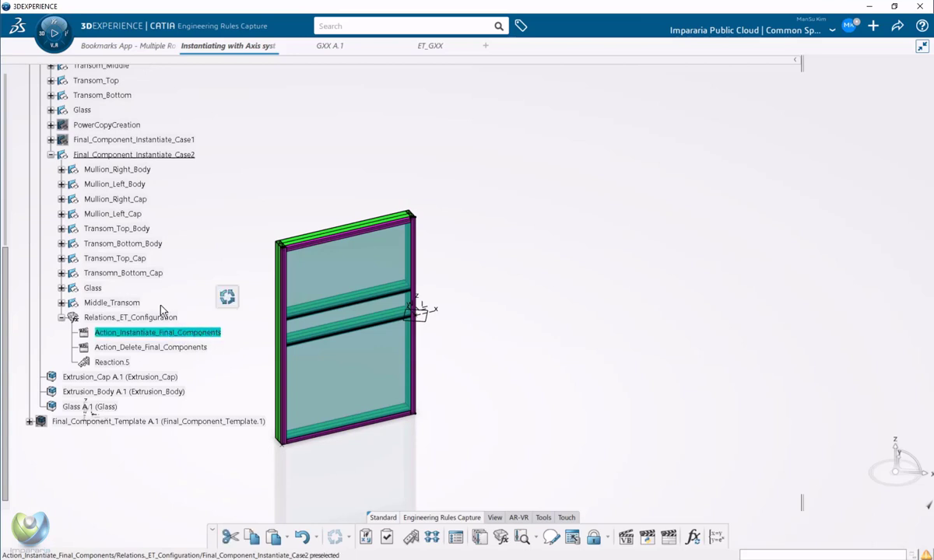
Examine the instantiate and delete actions under Mullion_Right_Body, Mullion_Left_Body and Mullion_Right_Cap, then collapse these three sets.
left_click(61, 169)
left_click(62, 198)
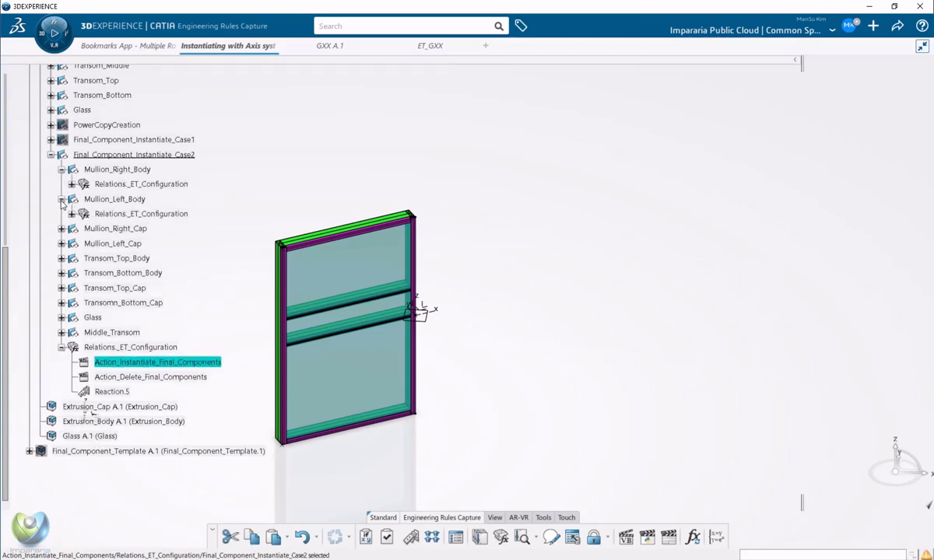
left_click(61, 228)
left_click(71, 184)
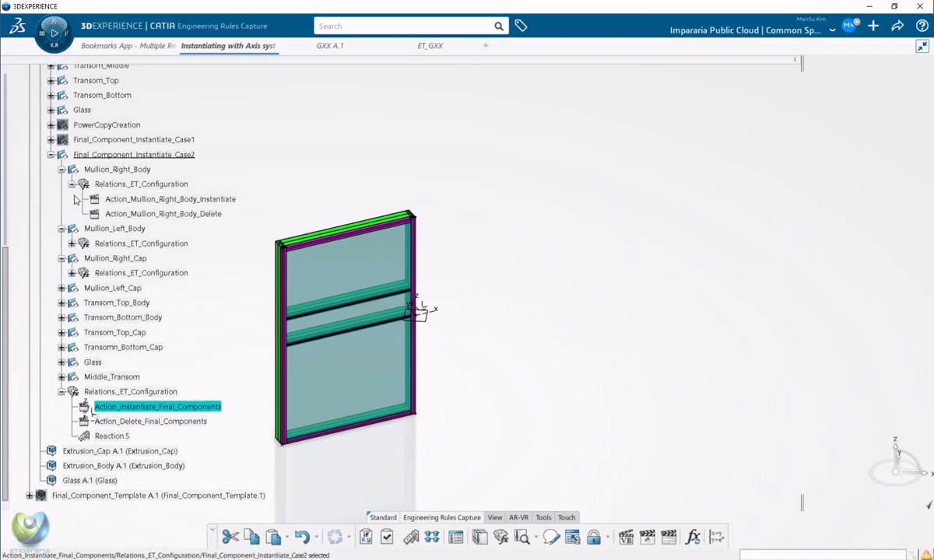
left_click(72, 244)
left_click(72, 303)
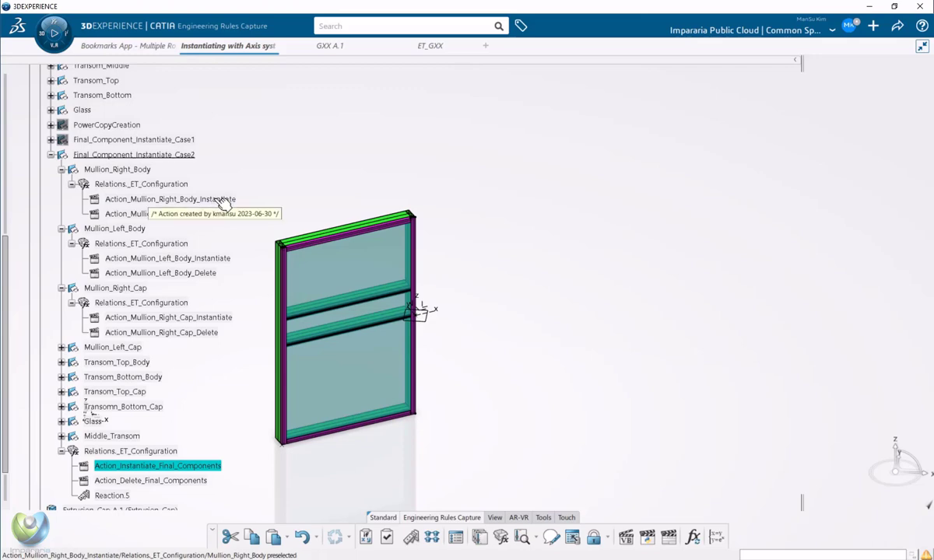
scroll(214, 313, "down", 2)
scroll(203, 295, "up", 2)
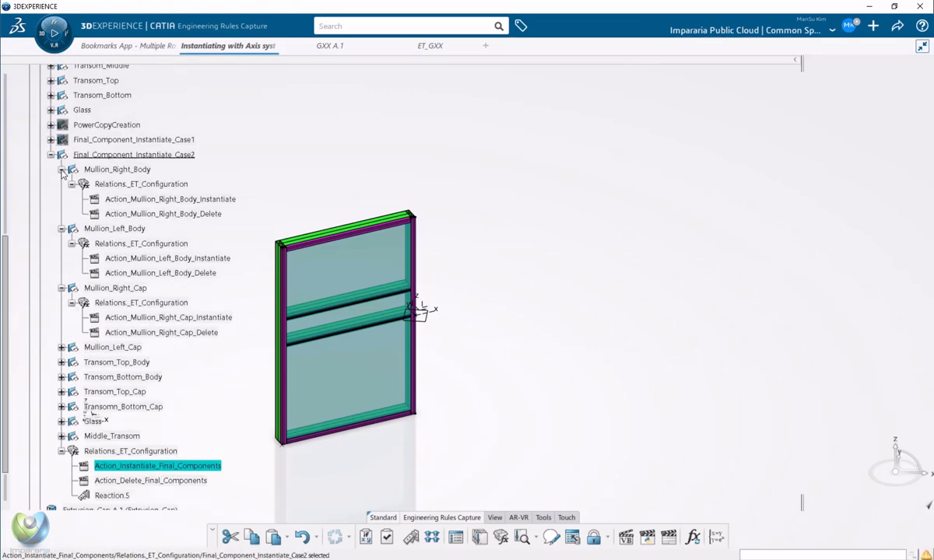
left_click(62, 169)
left_click(61, 184)
left_click(61, 198)
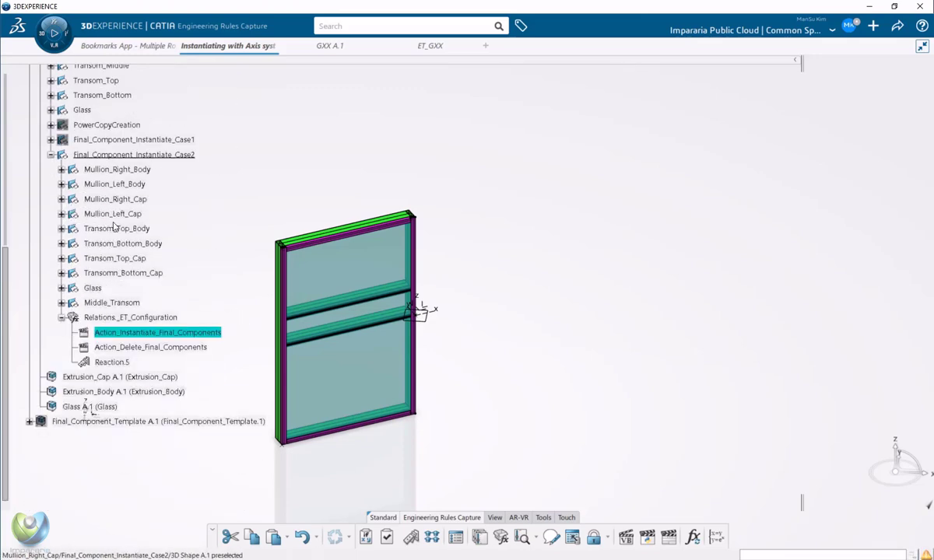
Open Action_Instantiate_Final_Components in the Action Editor to review its calls to the individual component actions.
left_click(215, 315)
left_click(192, 334)
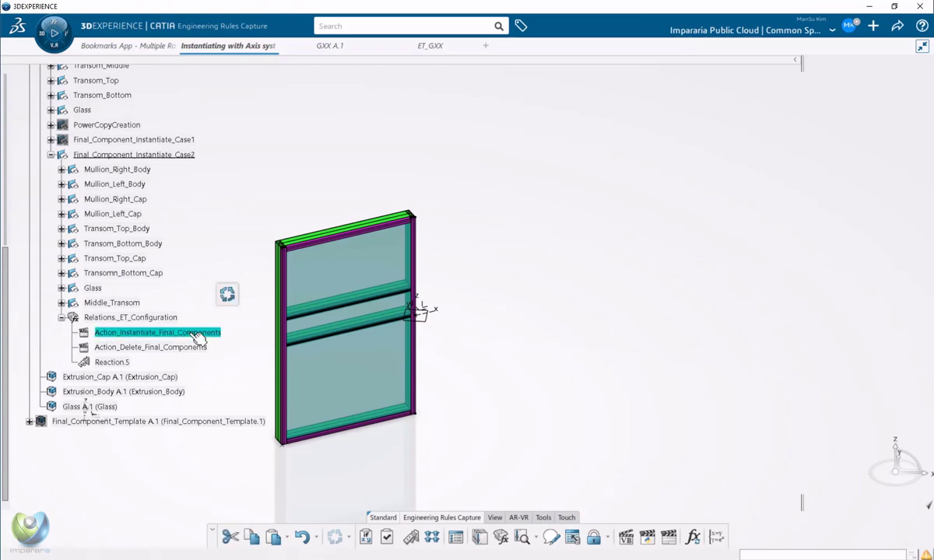
double_click(173, 333)
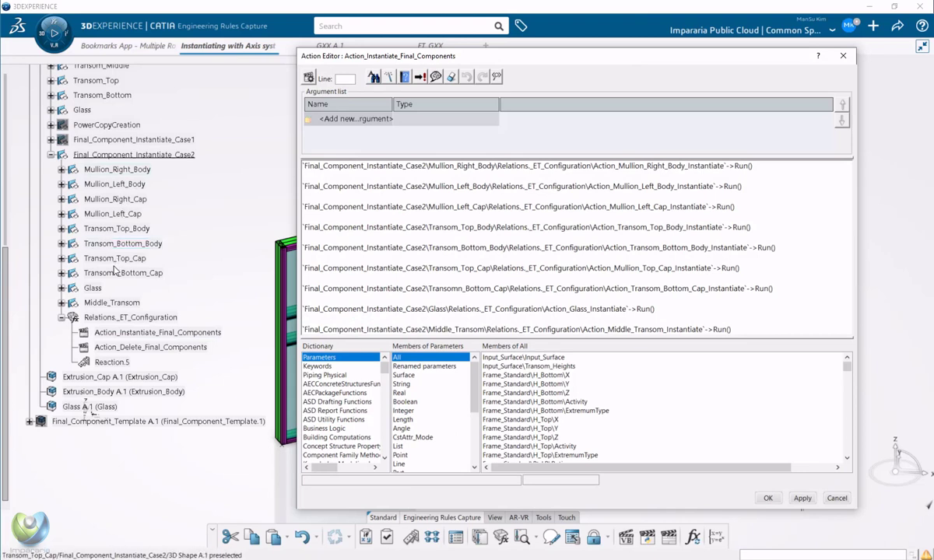
Close the Action Editor without changes and run Action_Instantiate_Final_Components from Final_Component_Instantiate_Case2.
left_click(61, 169)
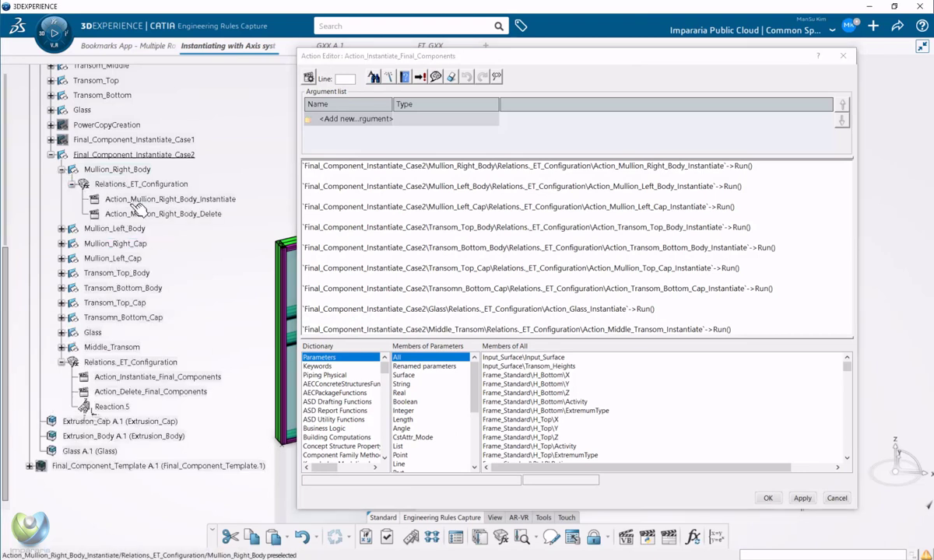
left_click(61, 169)
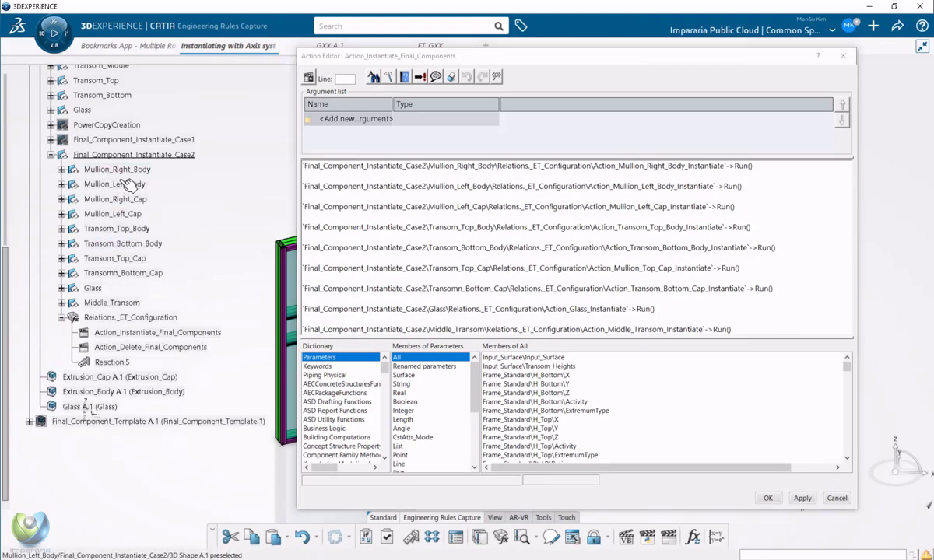
left_click(836, 498)
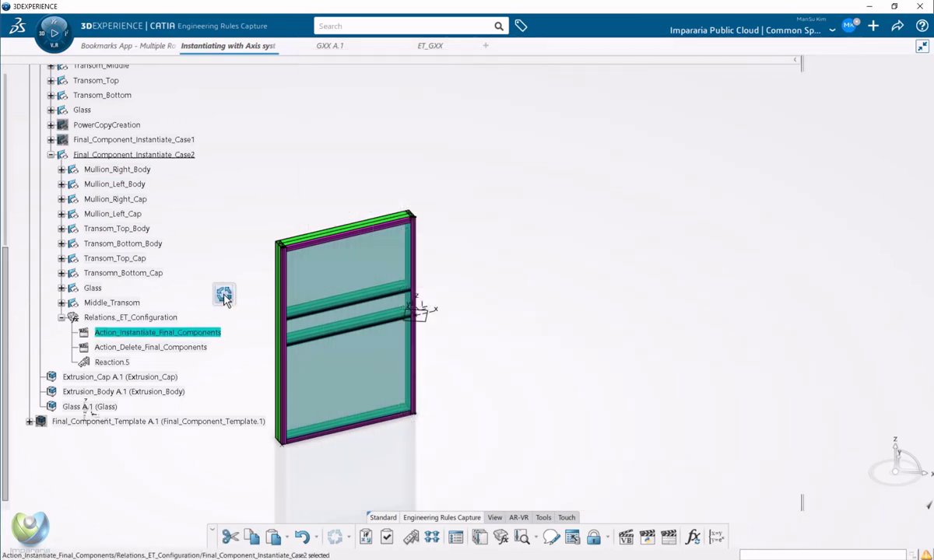
left_click(224, 295)
left_click(755, 441)
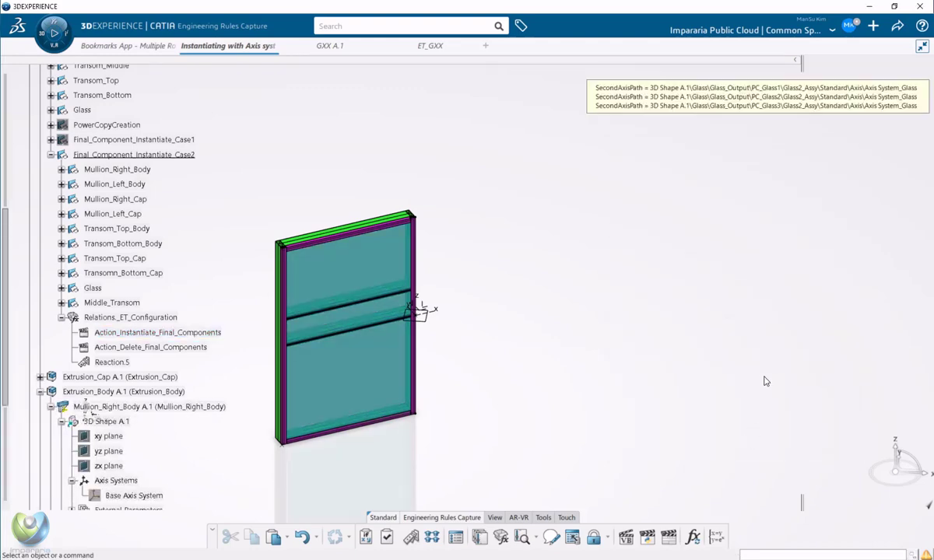
Collapse the Extrusion_Body branch and highlight the Extrusion_Cap, Extrusion_Body and Glass products one after another.
scroll(191, 249, "down", 3)
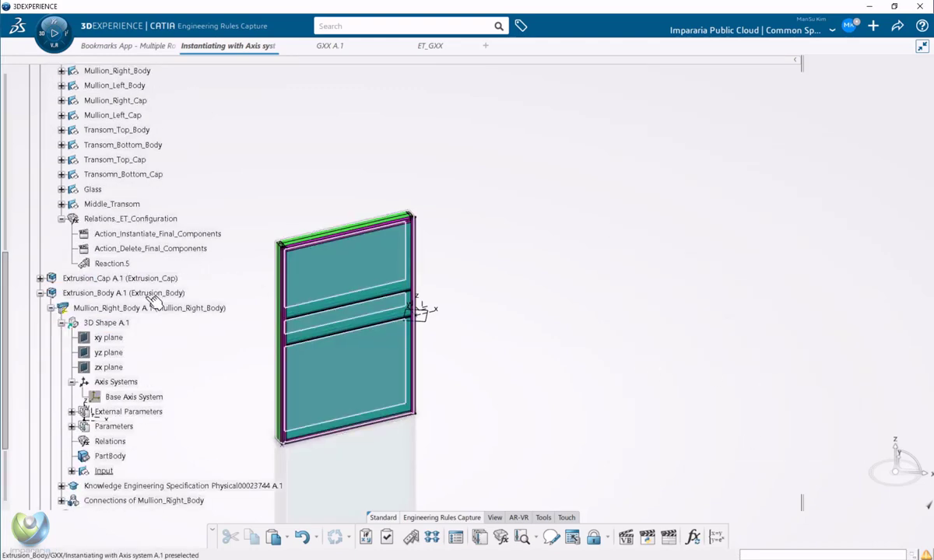
left_click(50, 259)
left_click(41, 244)
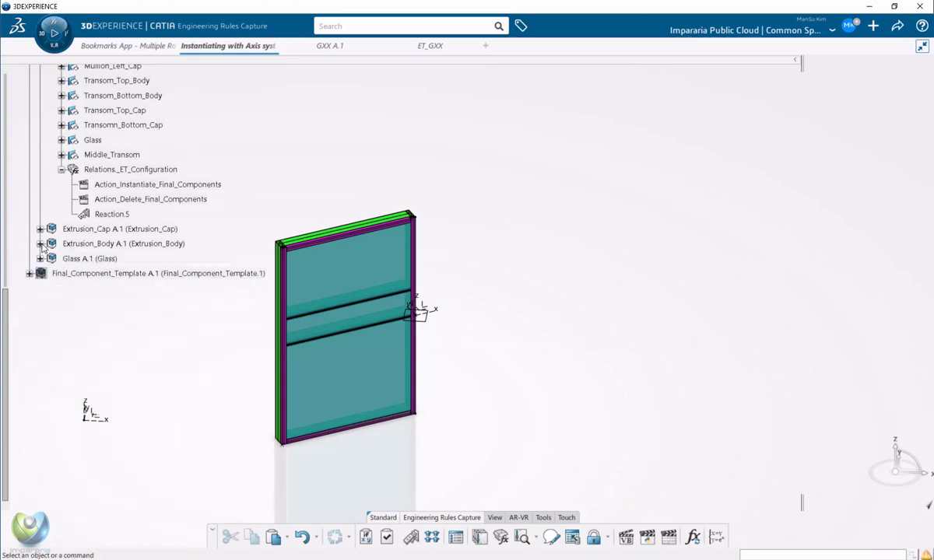
left_click(90, 231)
left_click(94, 243)
left_click(92, 258)
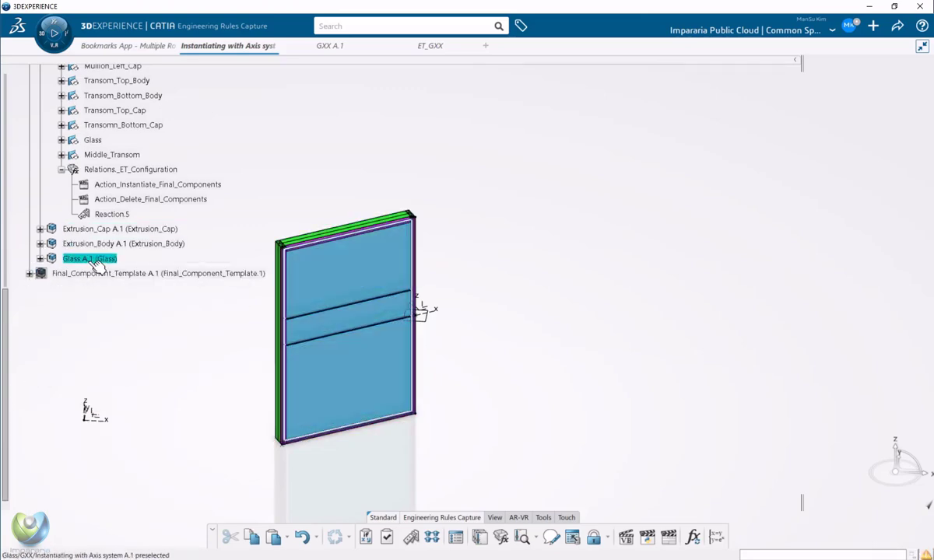
Hide GXX's 3D Shape and collapse its branch in the tree.
scroll(97, 259, "up", 8)
left_click(90, 127)
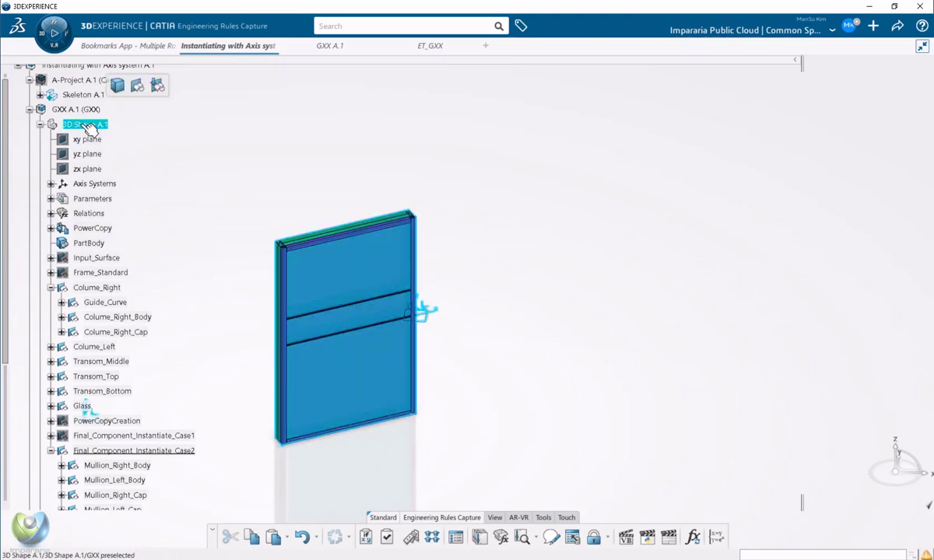
right_click(84, 125)
left_click(116, 164)
left_click(40, 125)
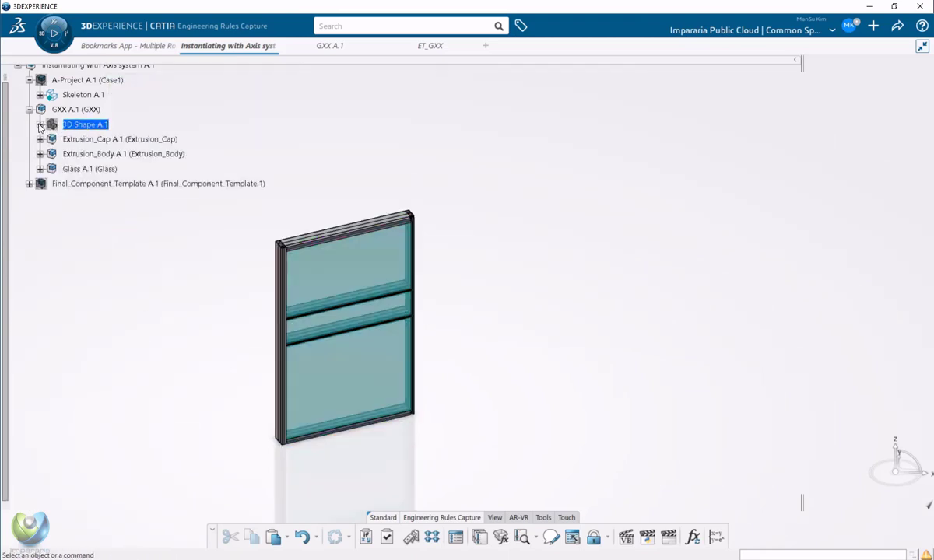
Highlight Extrusion_Body, Glass and Extrusion_Cap in turn, examining the frame's upper corner up close.
left_click(109, 154)
left_click(94, 169)
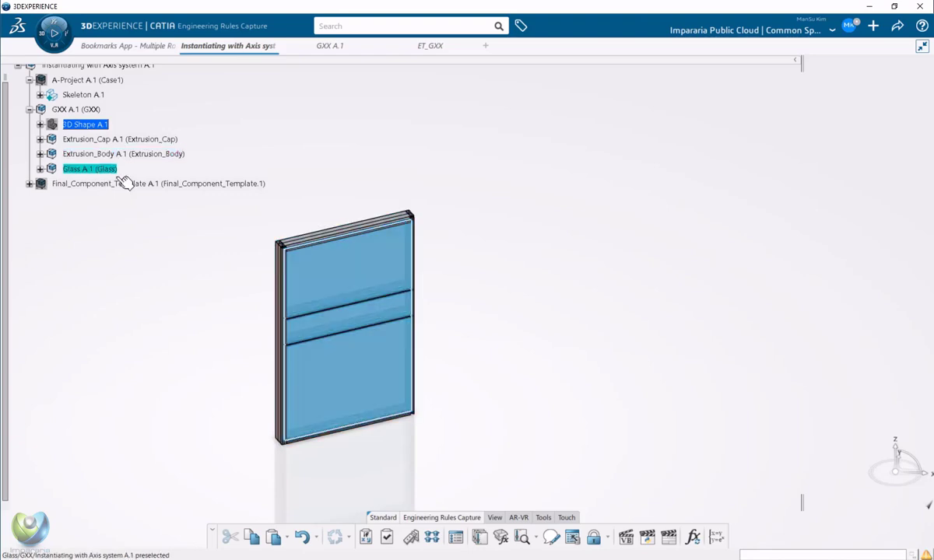
middle_click_drag(463, 375, 438, 330)
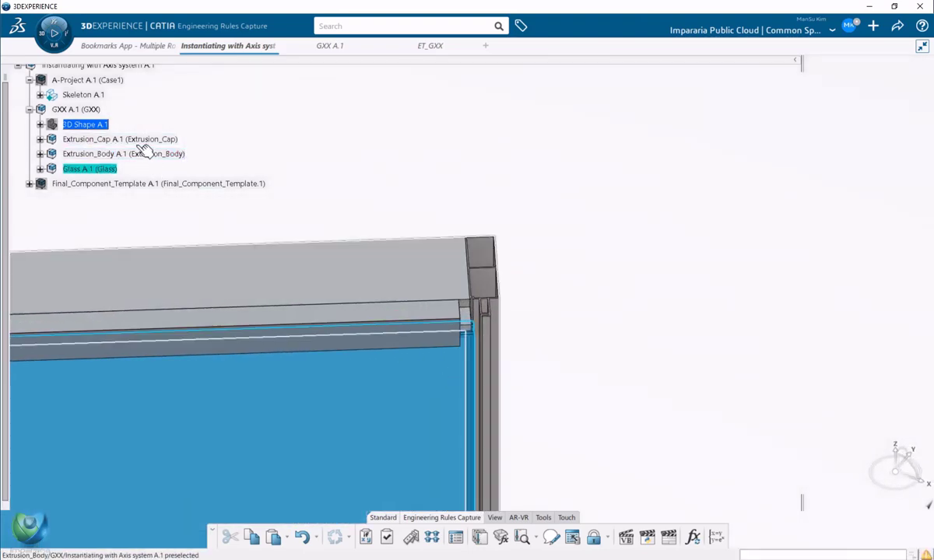
left_click(125, 139)
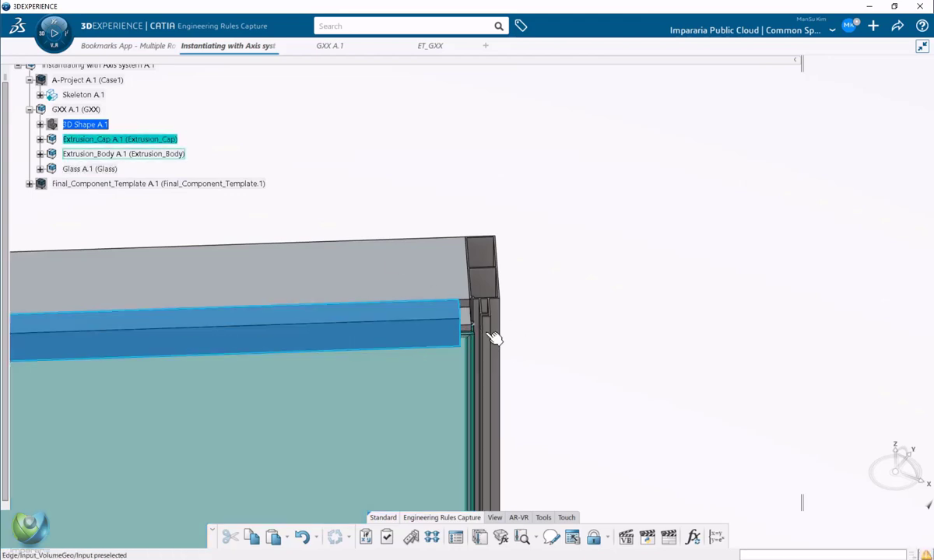
Hide the Extrusion_Cap and Glass products under GXX, leaving Extrusion_Body shown.
right_click(130, 140)
key("h")
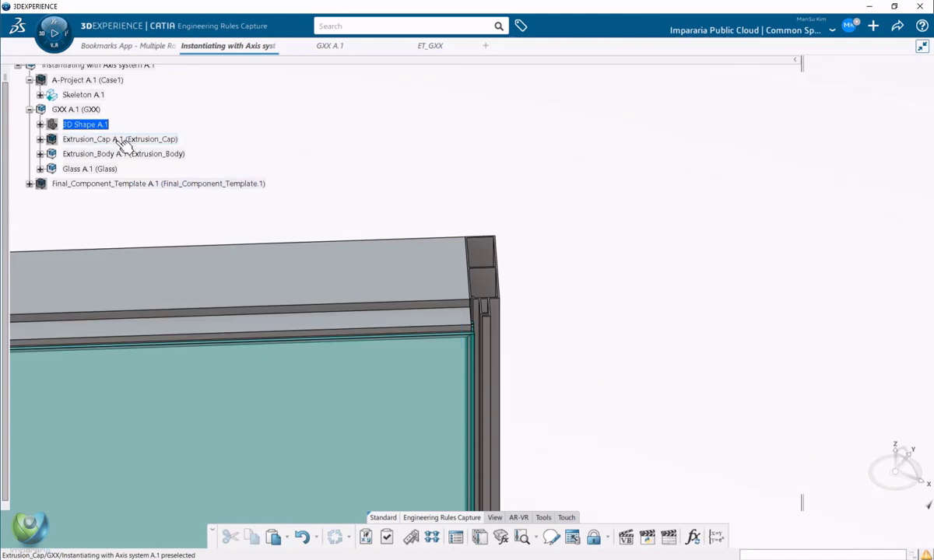
left_click(121, 141)
middle_click_drag(526, 224, 553, 425)
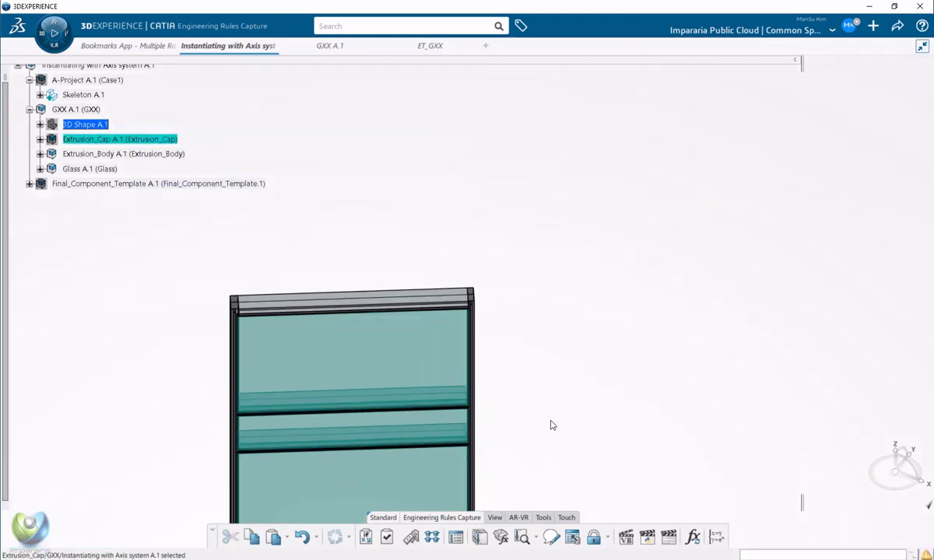
middle_click_drag(611, 419, 366, 249)
left_click(125, 154)
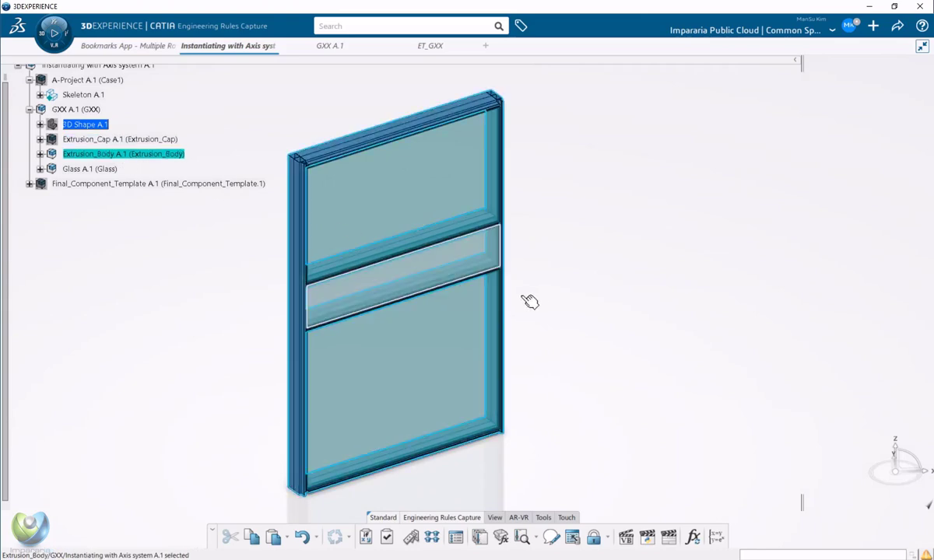
right_click(88, 170)
left_click(119, 208)
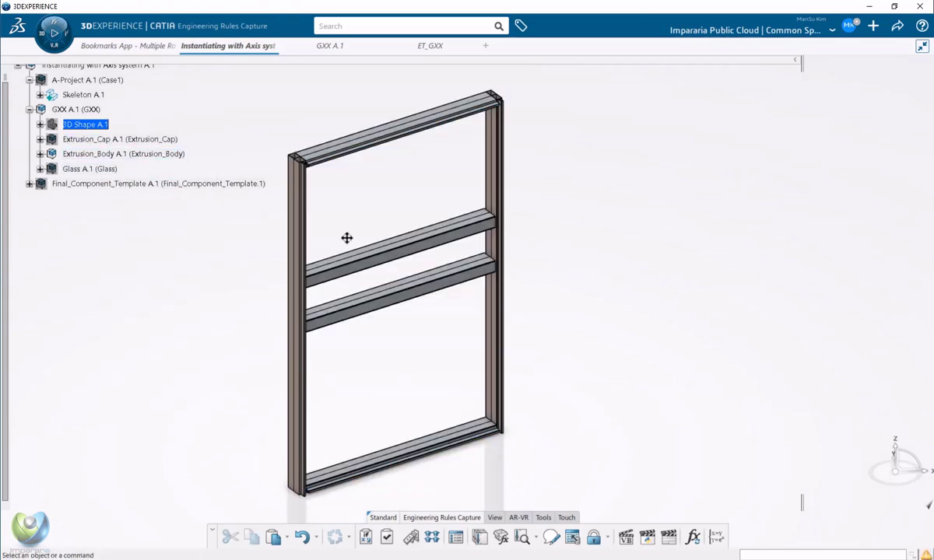
Expand Extrusion_Body and its Engineering Connections, and highlight Mullion_Right_Body with its connection to the 3D Shape.
middle_click_drag(347, 239, 498, 393)
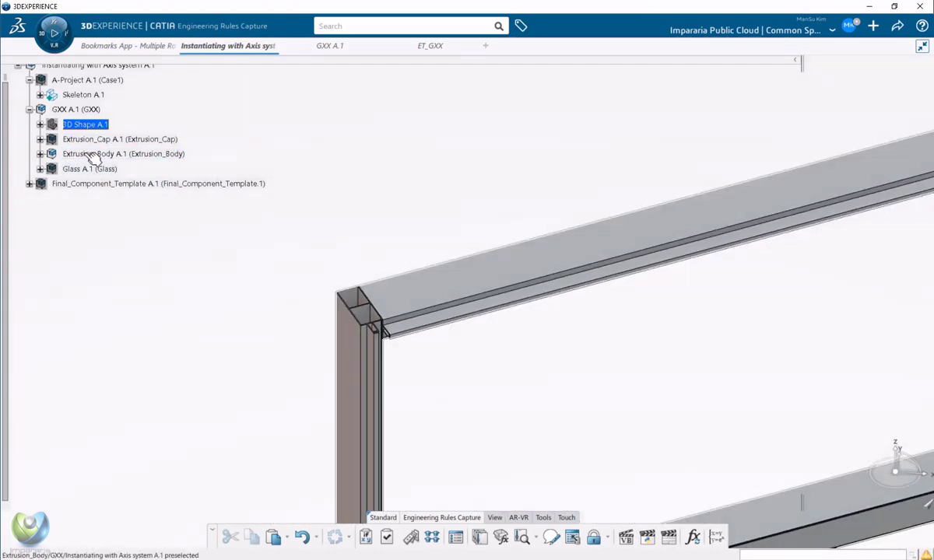
left_click(79, 154)
left_click(40, 154)
left_click(115, 169)
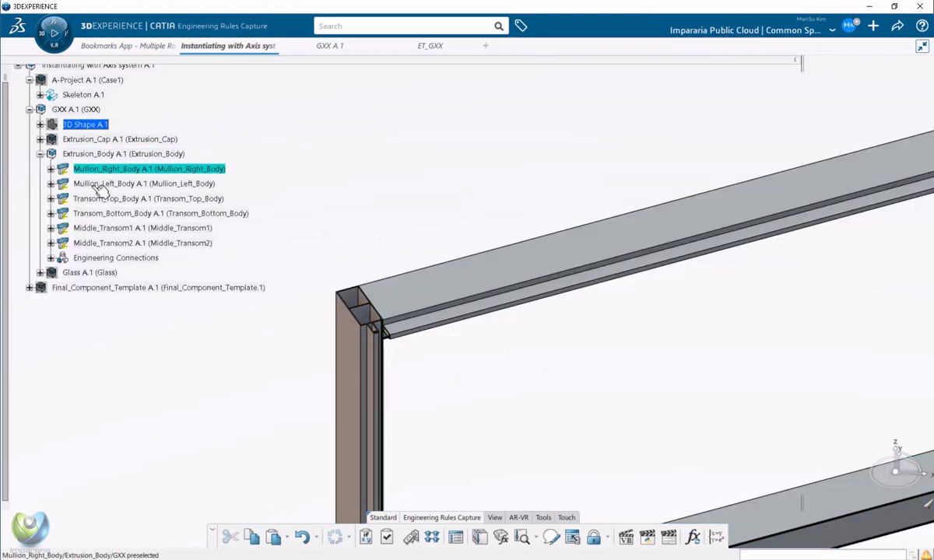
left_click(51, 258)
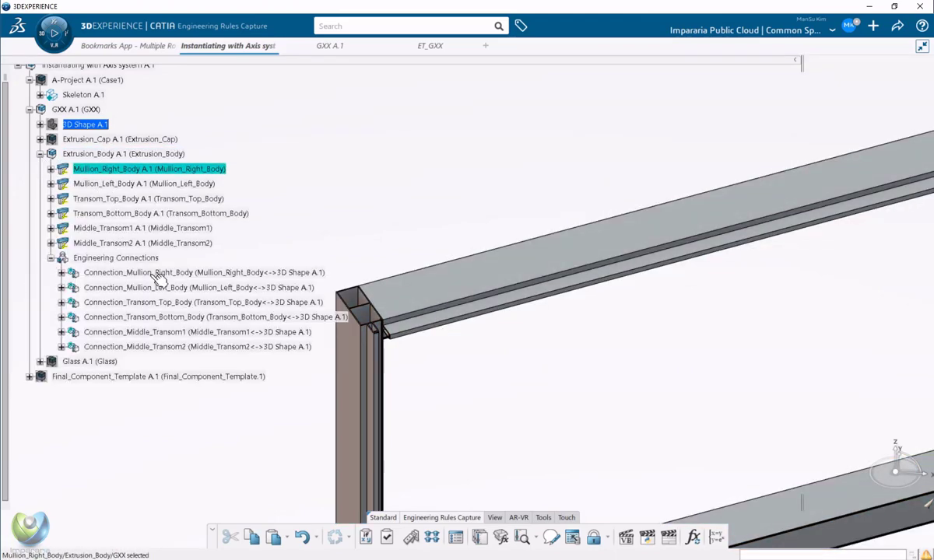
left_click(166, 273)
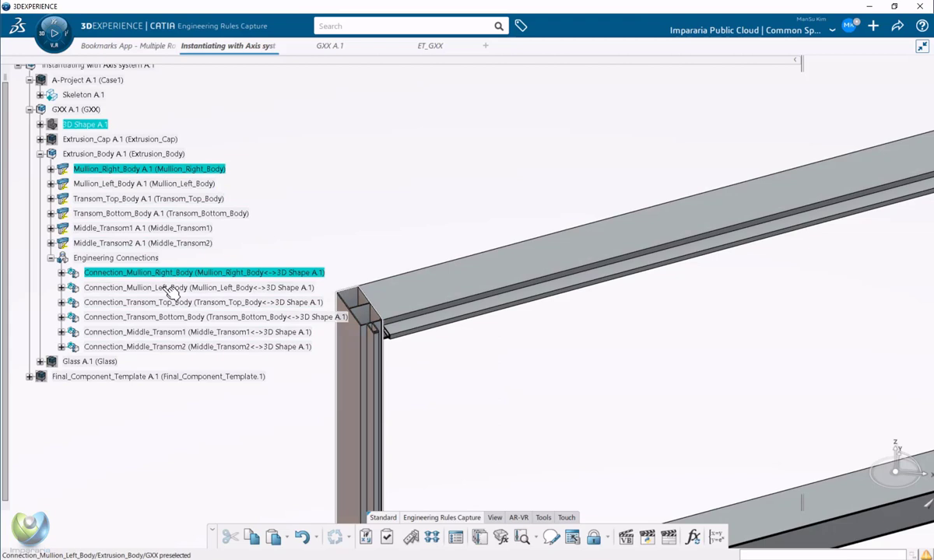
Compare the Middle_Transom1 and Middle_Transom2 connections with their transoms in the frame, then collapse Extrusion_Body's Engineering Connections.
left_click(179, 333)
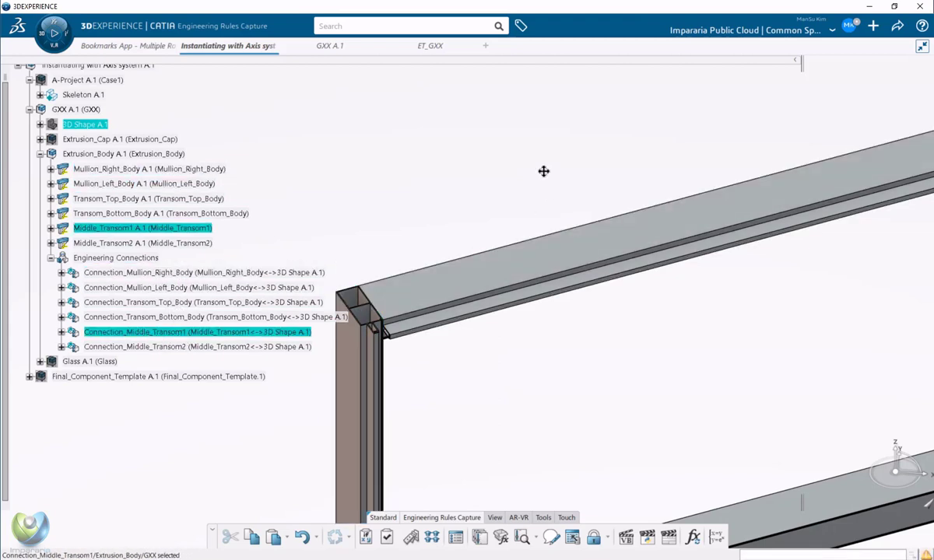
middle_click_drag(543, 171, 611, 194)
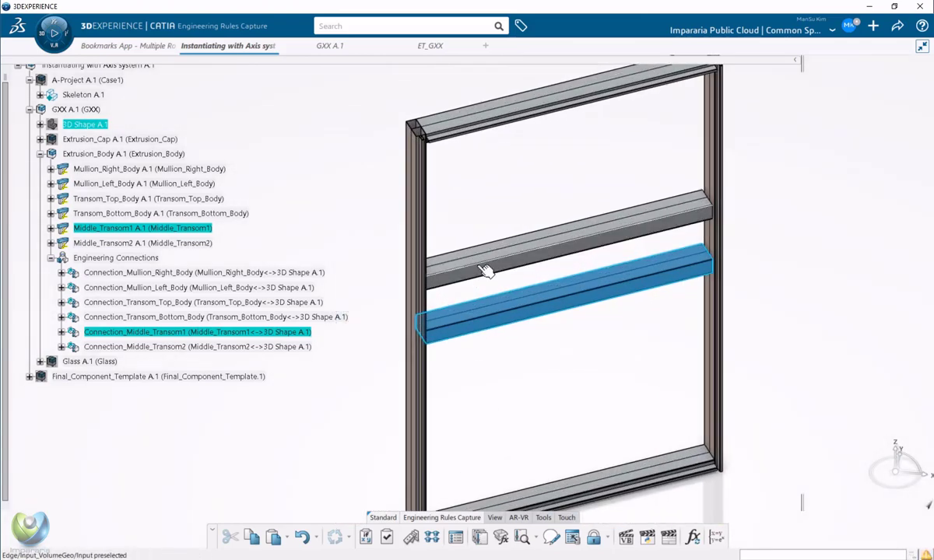
left_click(201, 243)
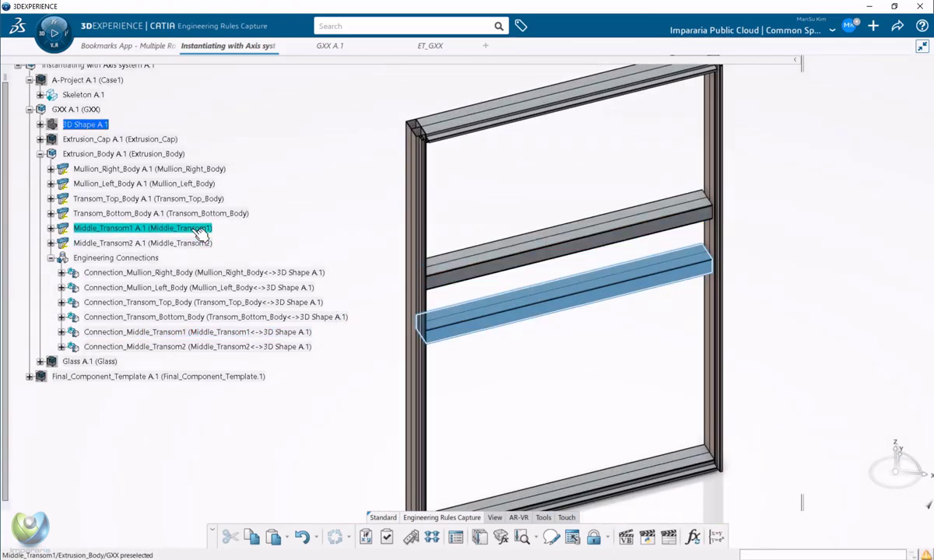
left_click(125, 227)
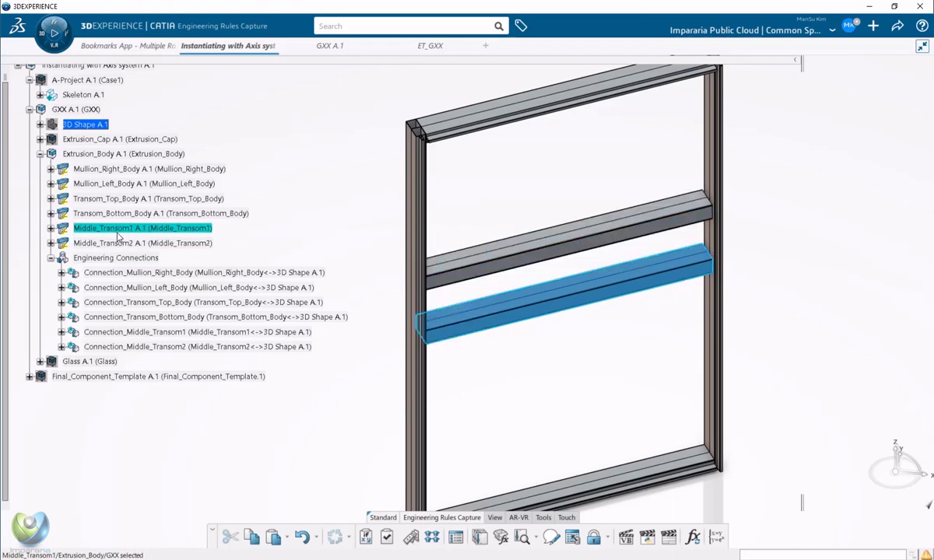
left_click(158, 332)
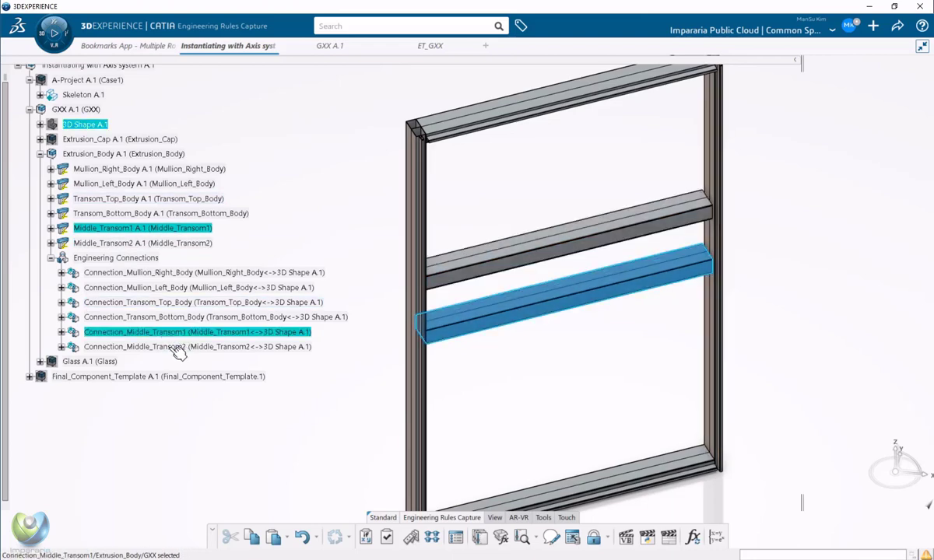
left_click(172, 346)
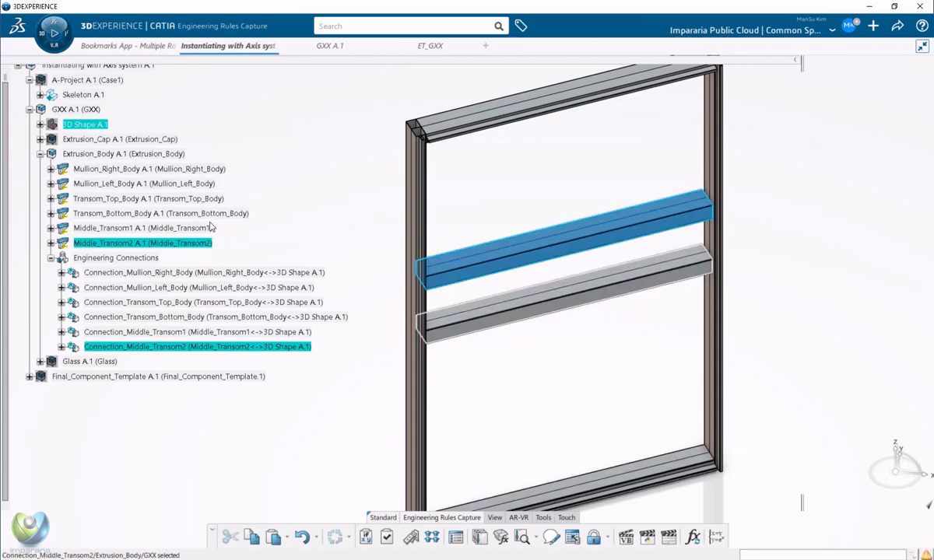
left_click(52, 257)
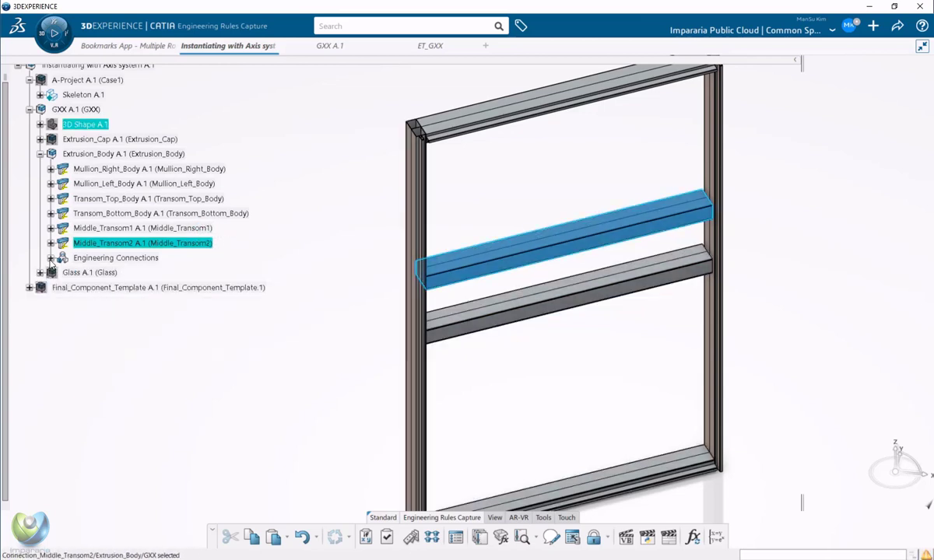
Show the hidden Glass product again and expand its branch.
right_click(89, 274)
left_click(117, 313)
left_click(41, 273)
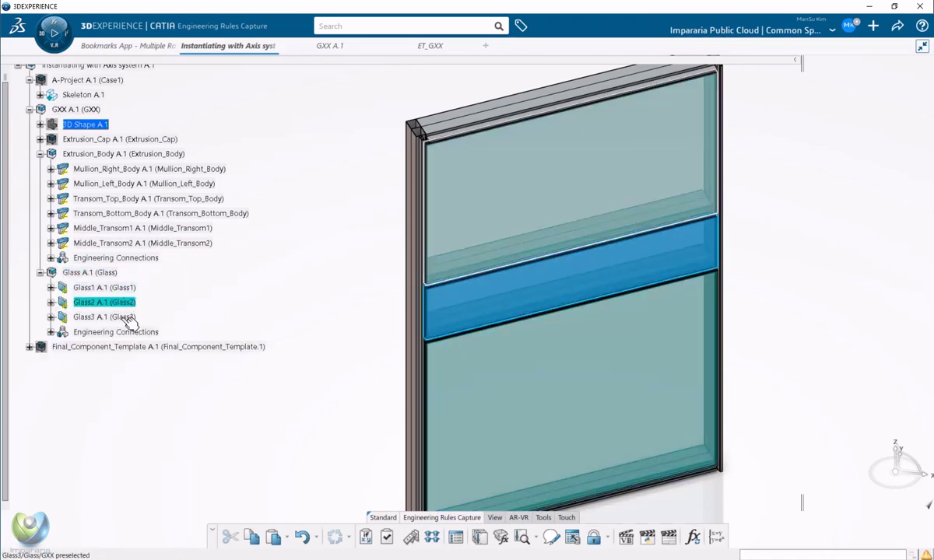
Highlight Glass3 and Connection_Glass1 under the Glass product, then collapse its Engineering Connections and clear the selection.
left_click(124, 318)
left_click(52, 332)
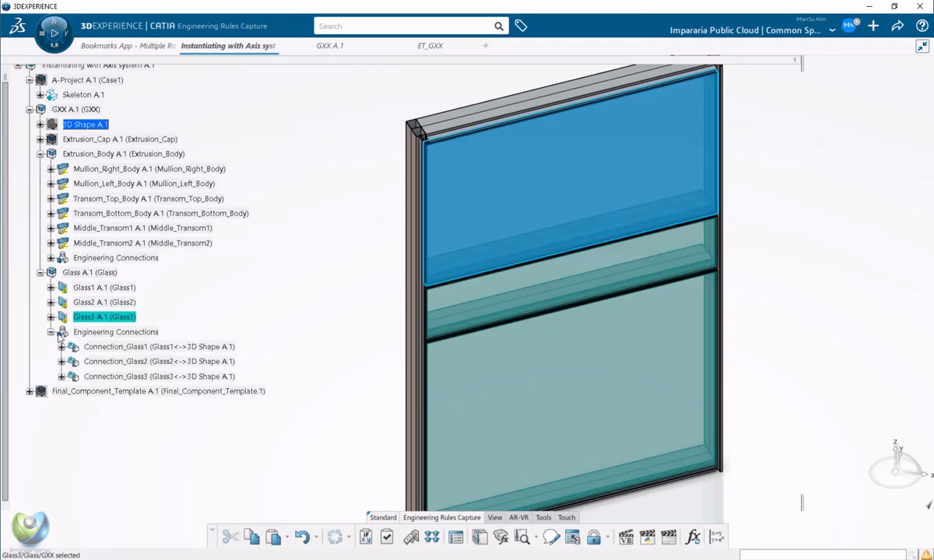
left_click(155, 348)
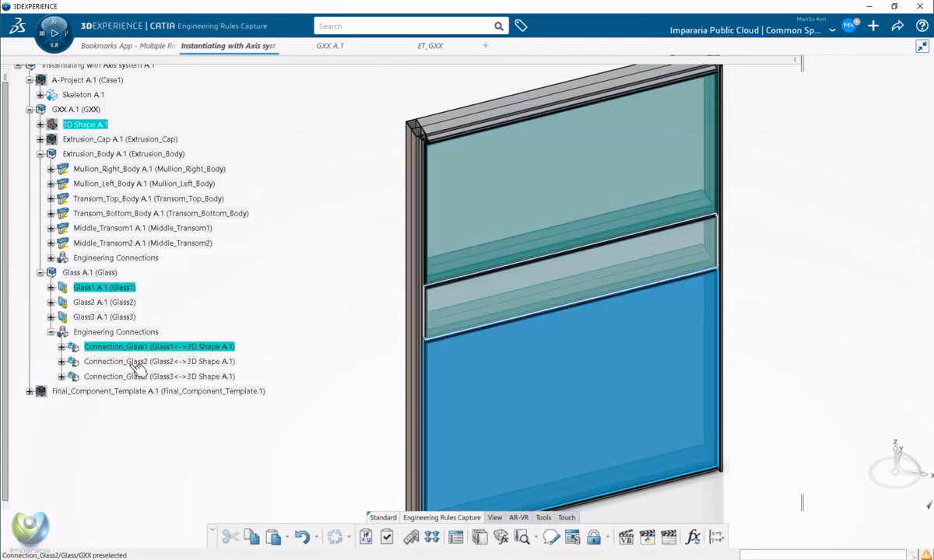
left_click(52, 334)
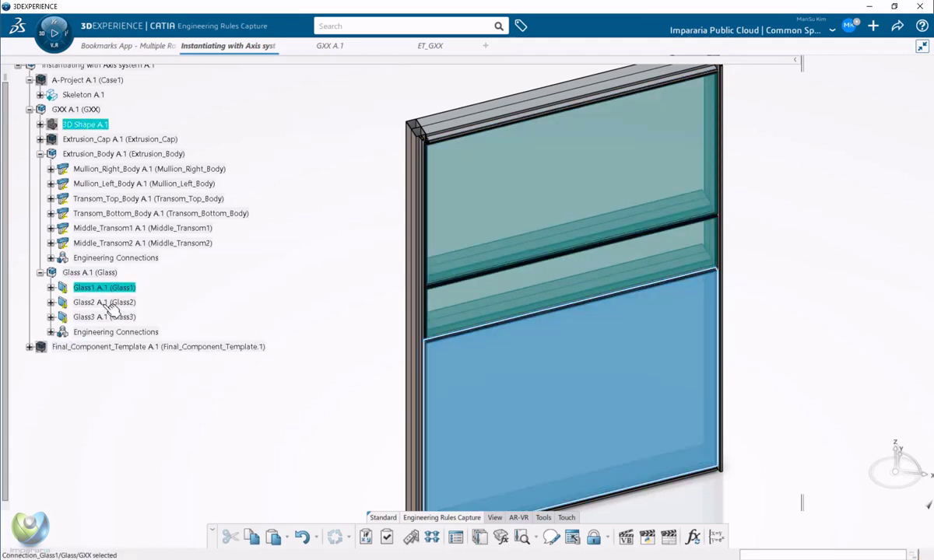
key("Escape")
Collapse the Extrusion_Body and Glass branches and expand GXX's 3D Shape.
left_click(40, 157)
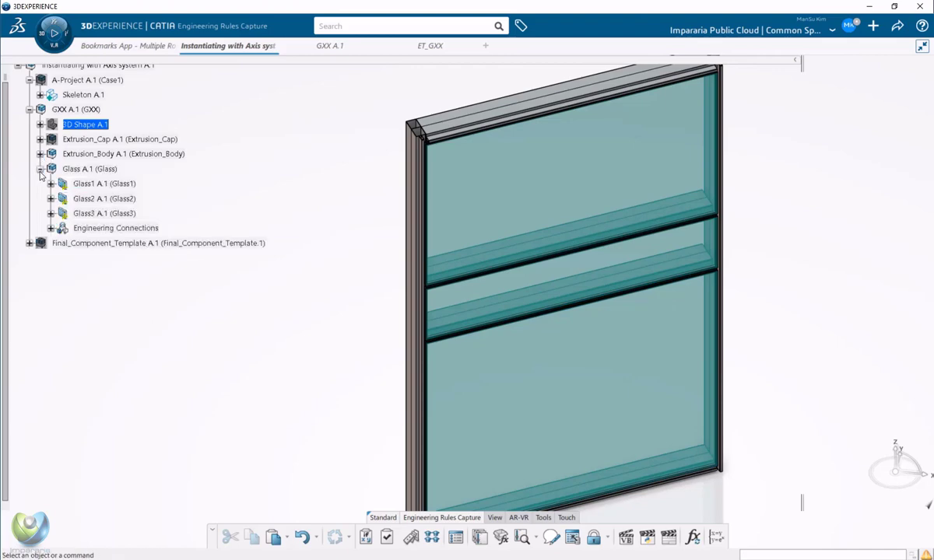
left_click(40, 168)
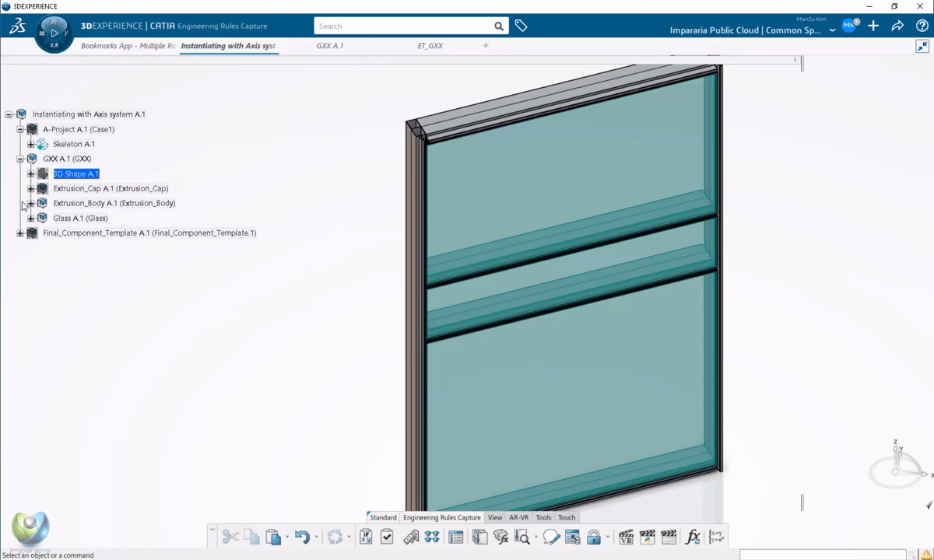
left_click(29, 174)
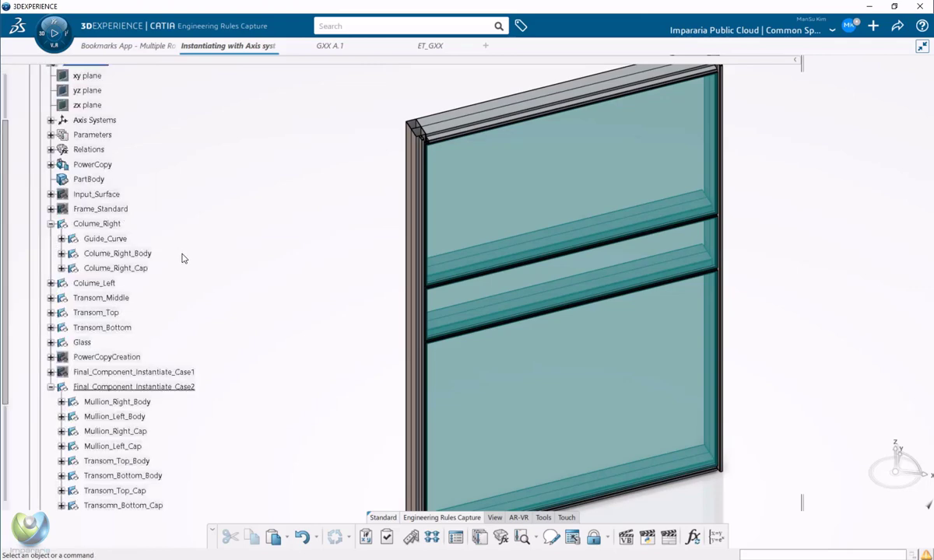
scroll(183, 259, "up", 3)
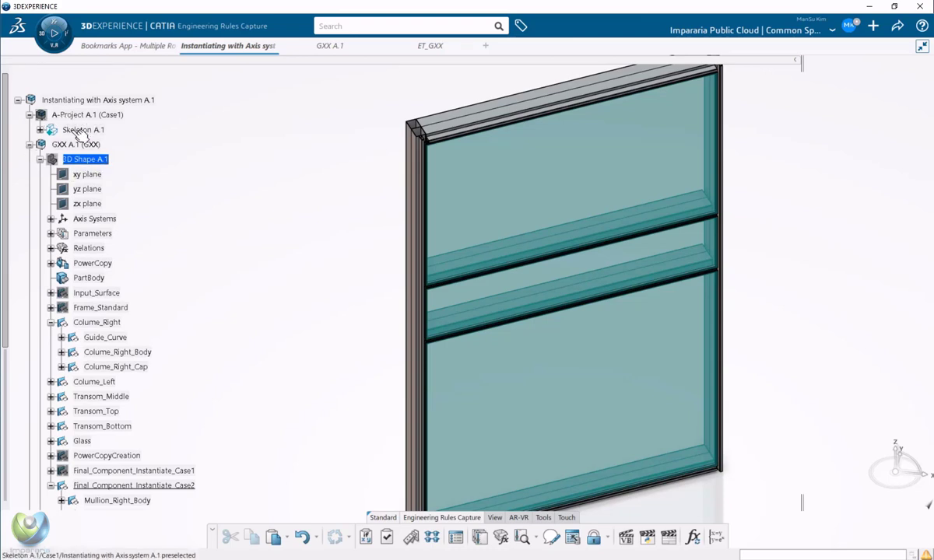
Activate GXX's 3D Shape, expand it again and run Action_Delete_Final_Components under the Case2 relations.
double_click(86, 158)
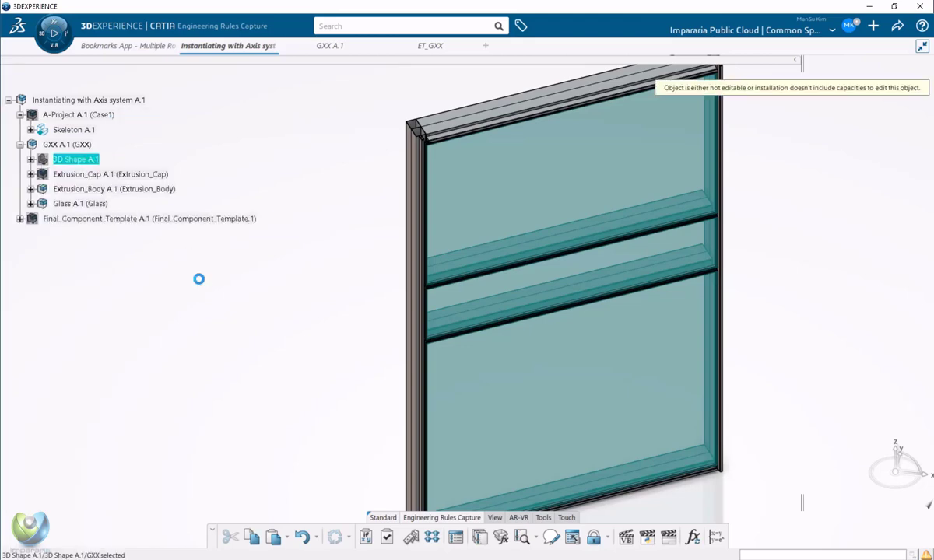
left_click(30, 160)
scroll(204, 289, "down", 5)
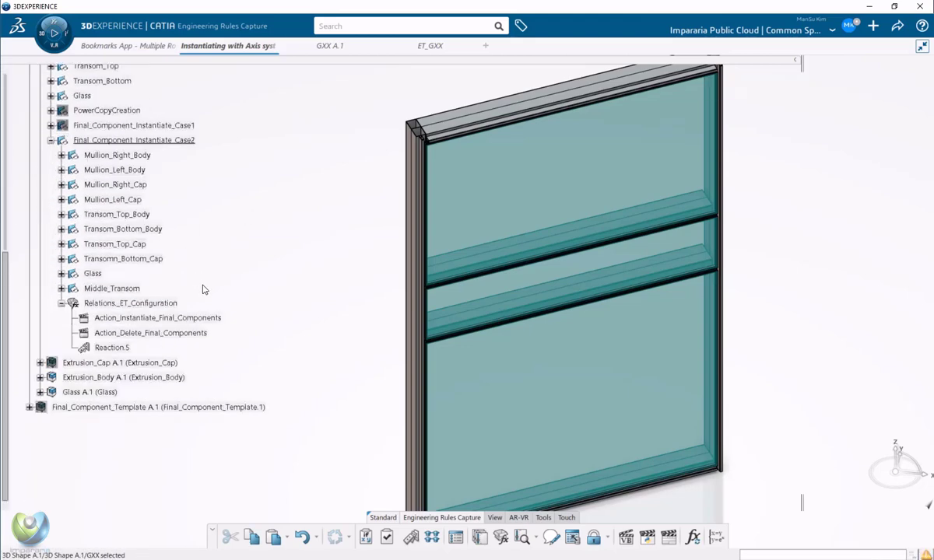
left_click(198, 333)
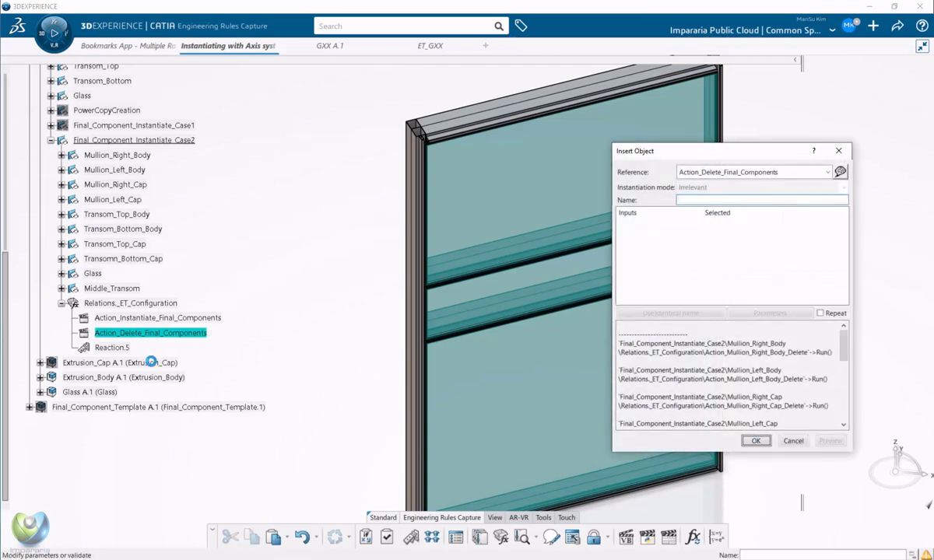
key("Return")
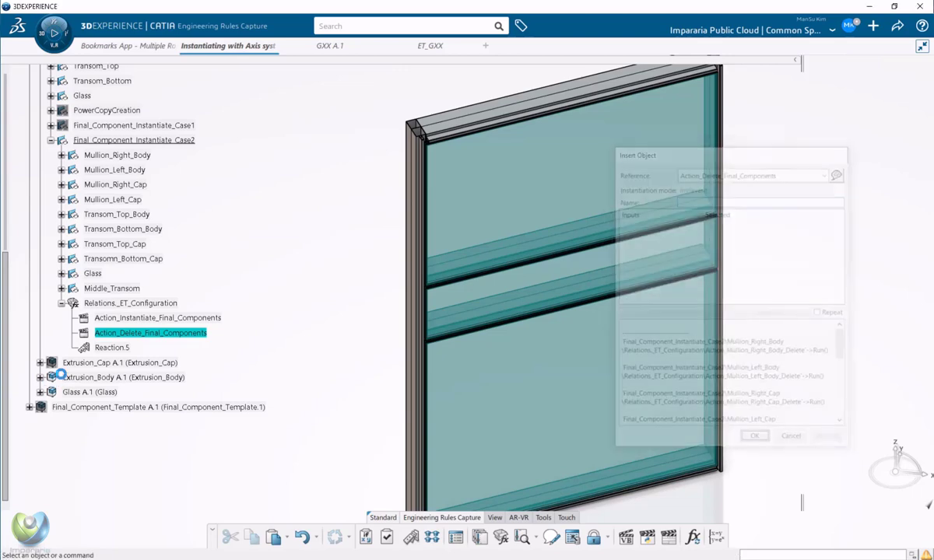
Collapse GXX's 3D Shape and show the hidden Extrusion_Cap product.
scroll(95, 389, "up", 8)
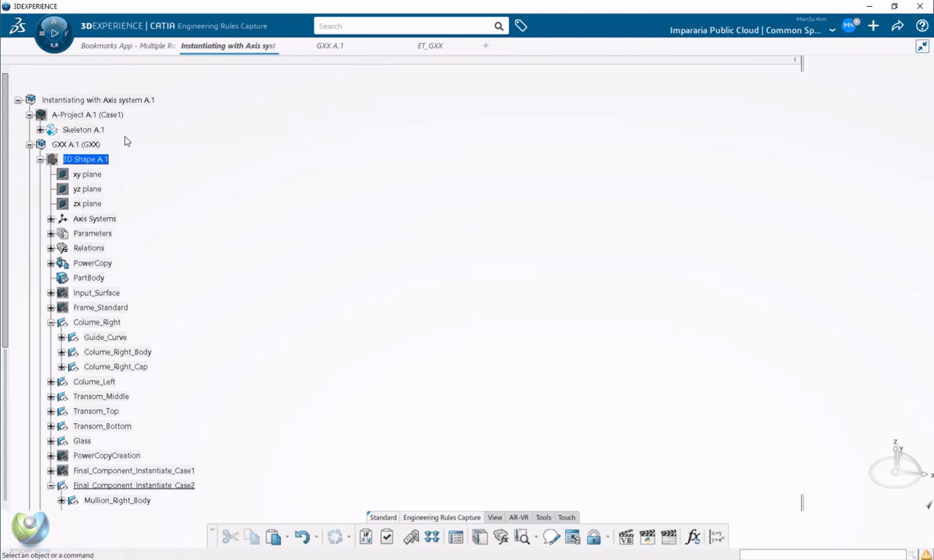
left_click(41, 159)
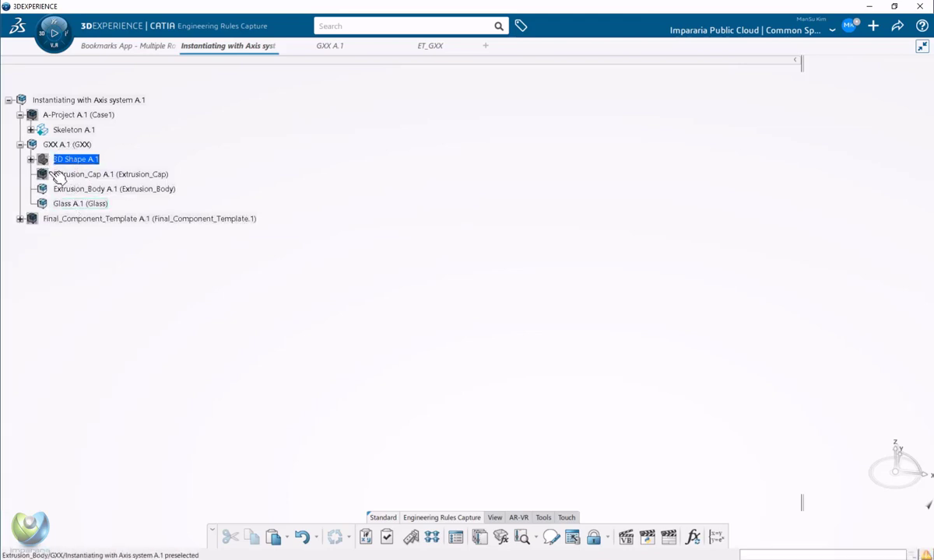
left_click(80, 175)
right_click(81, 174)
left_click(112, 214)
Expand GXX's 3D Shape and highlight Reaction.5 in Relations._ET_Configuration of Final_Component_Instantiate_Case2.
left_click(31, 159)
scroll(81, 176, "down", 2)
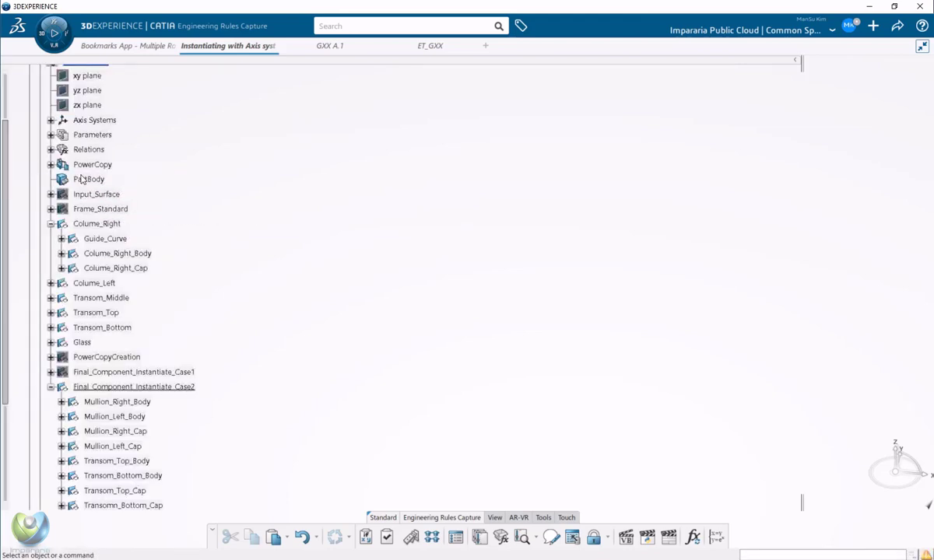
scroll(142, 259, "down", 4)
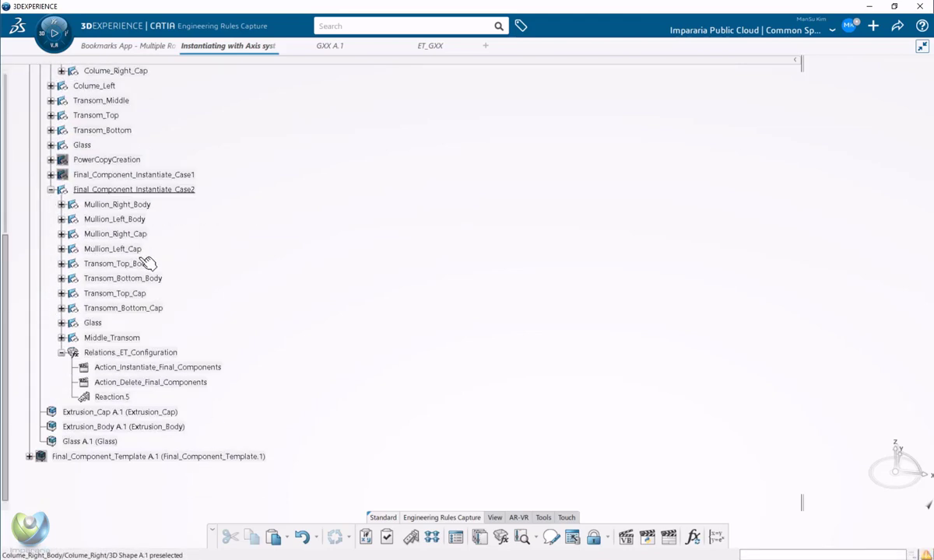
left_click(117, 398)
scroll(117, 399, "up", 6)
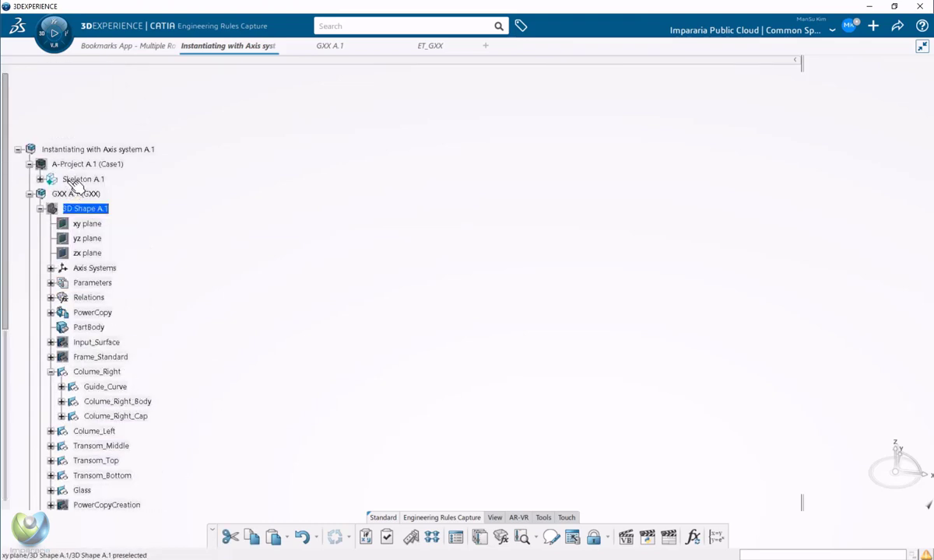
Check the Instantiate_Trigger parameter, then compare Reaction.5 with Action_Instantiate_Final_Components in the Case2 relations.
scroll(127, 248, "down", 2)
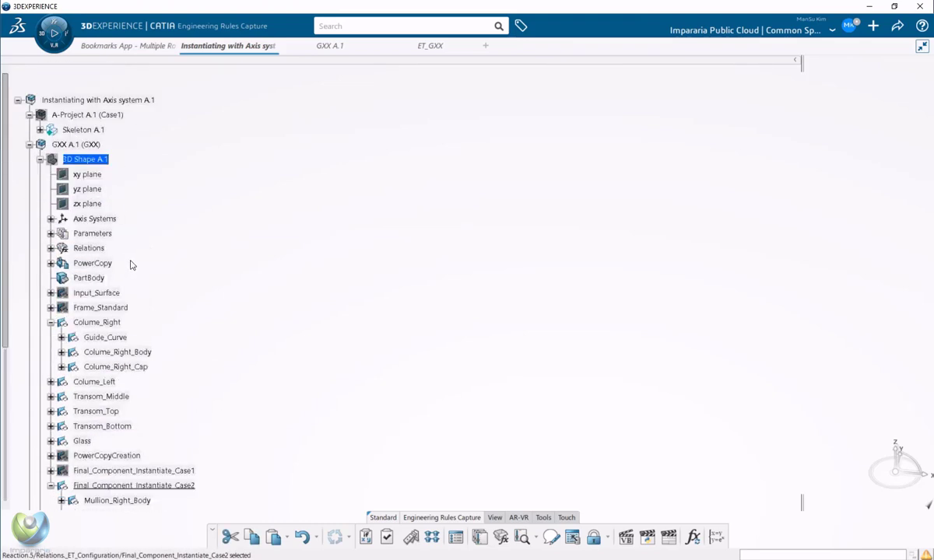
left_click(51, 233)
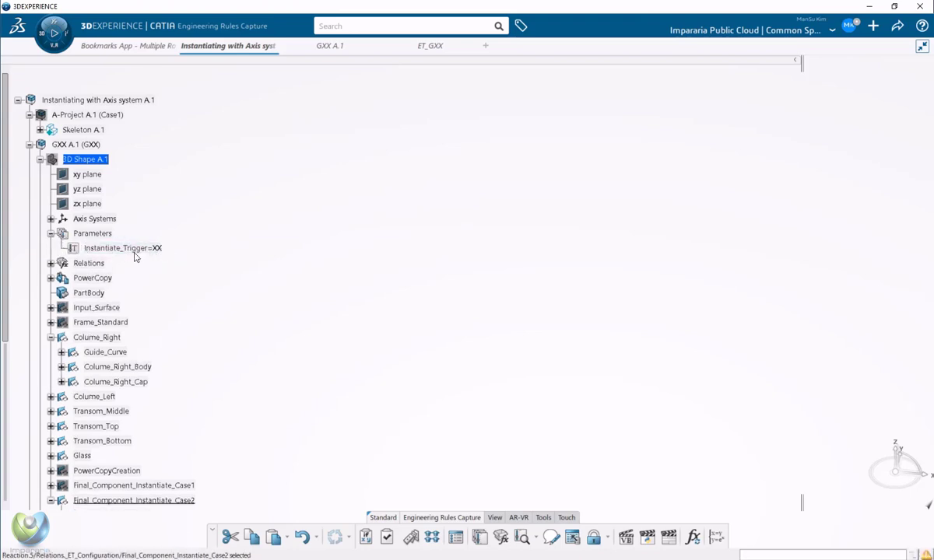
left_click(50, 235)
scroll(196, 285, "down", 7)
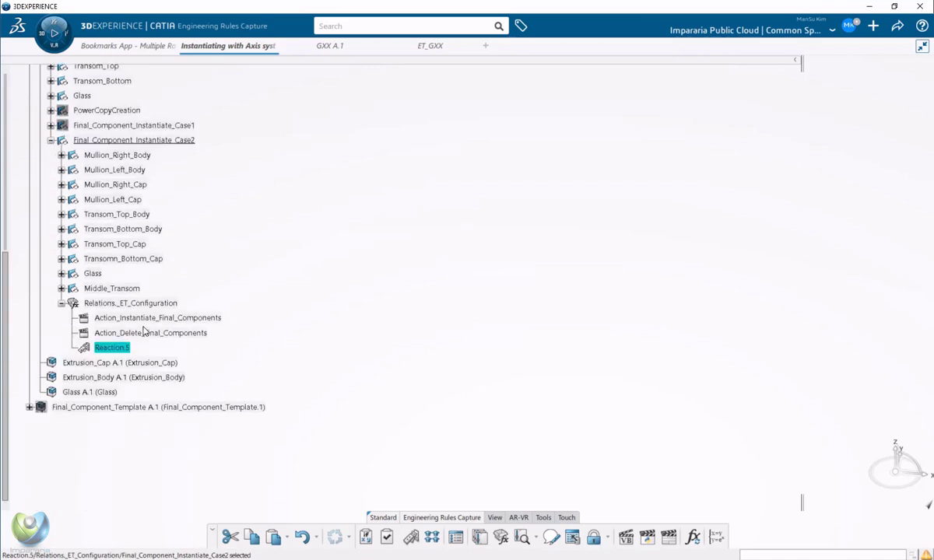
left_click(166, 318)
left_click(116, 348)
left_click(135, 319)
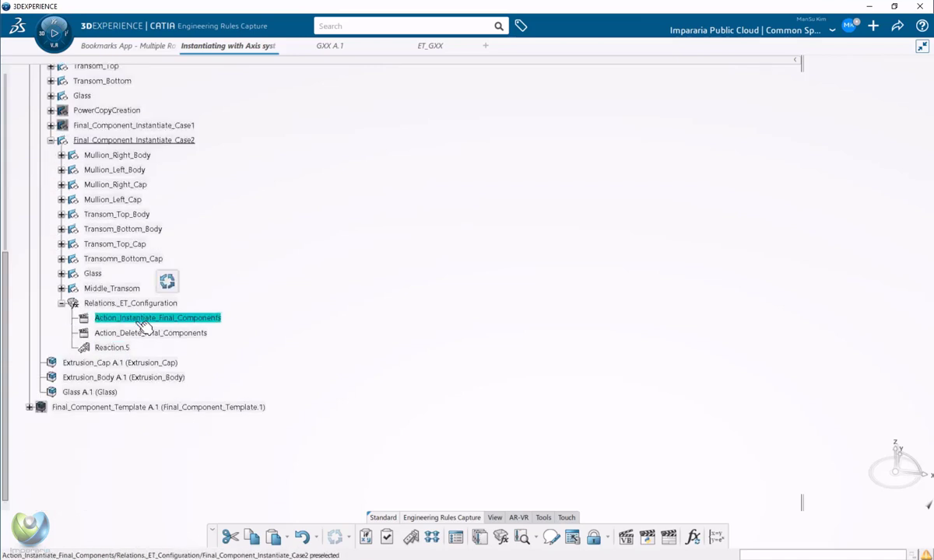
Collapse Final_Component_Instantiate_Case2, activate the GXX product and declare its product graphical property modifications as persistent.
left_click(50, 140)
scroll(148, 262, "up", 8)
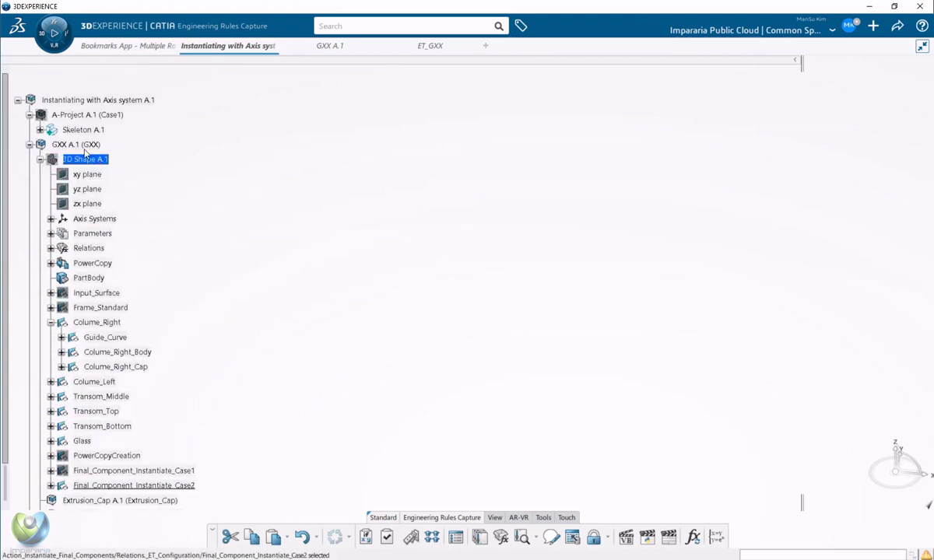
left_click(91, 159)
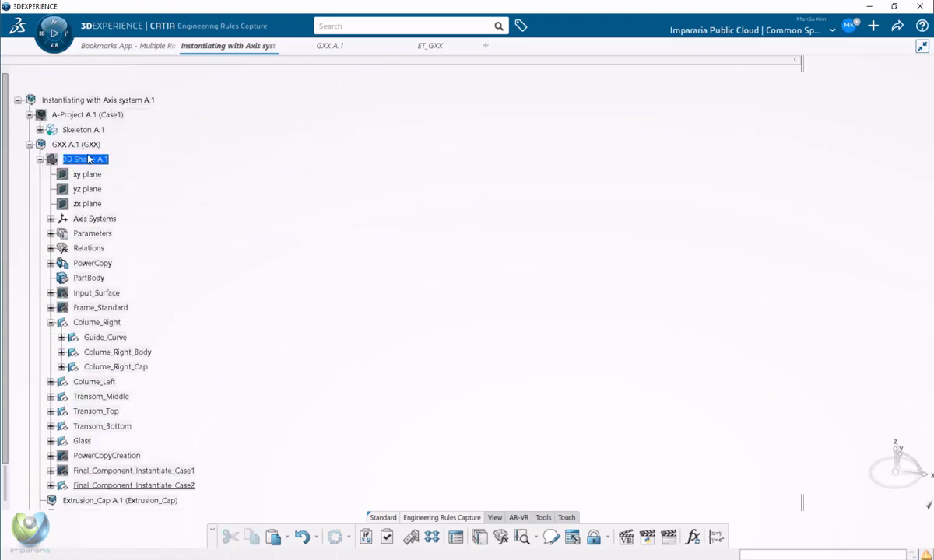
double_click(91, 144)
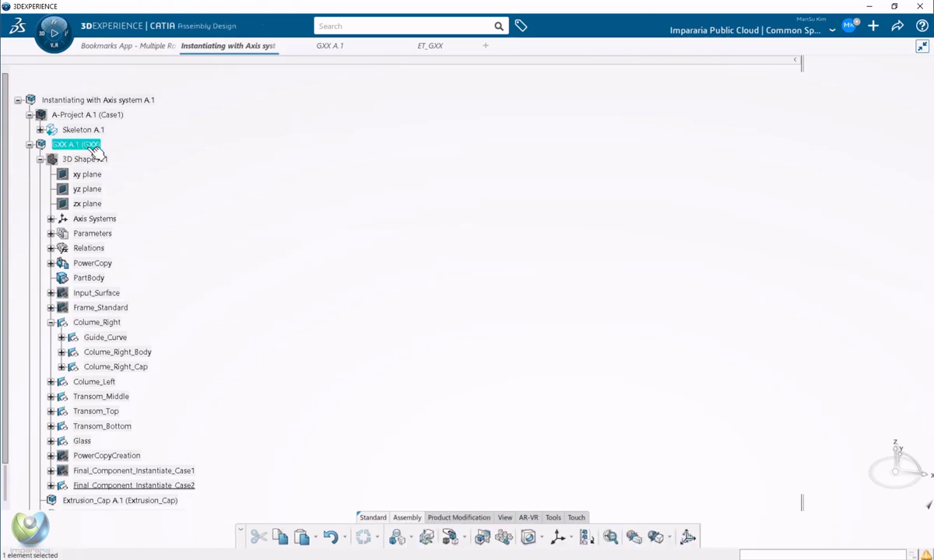
left_click(460, 517)
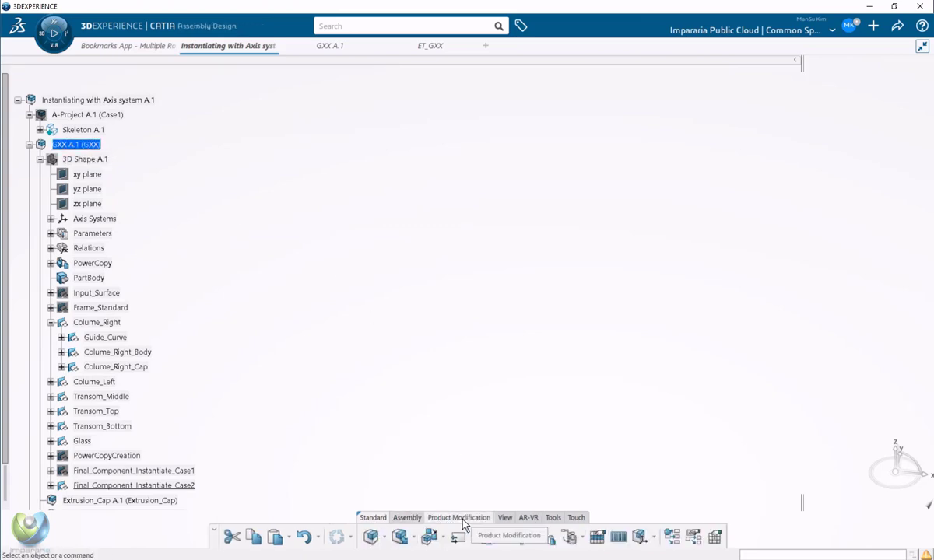
left_click(571, 538)
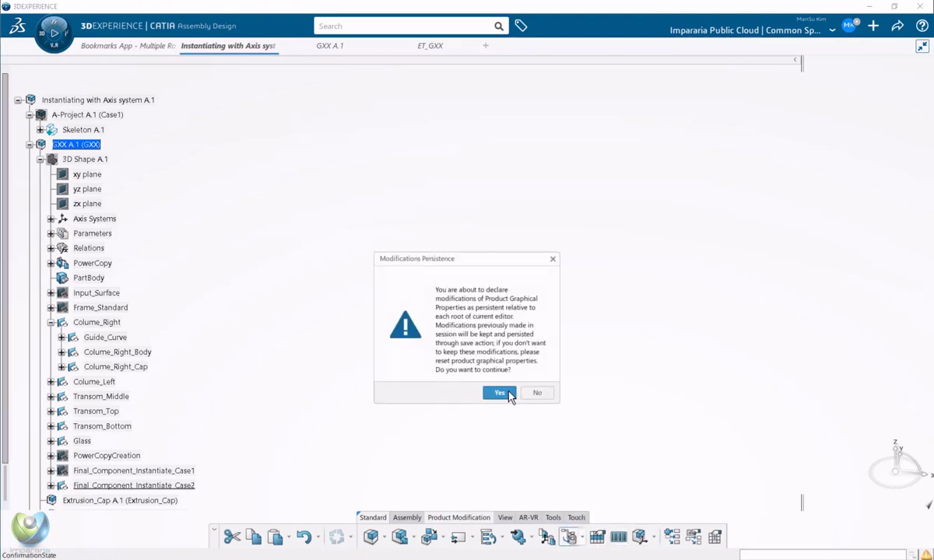
left_click(501, 393)
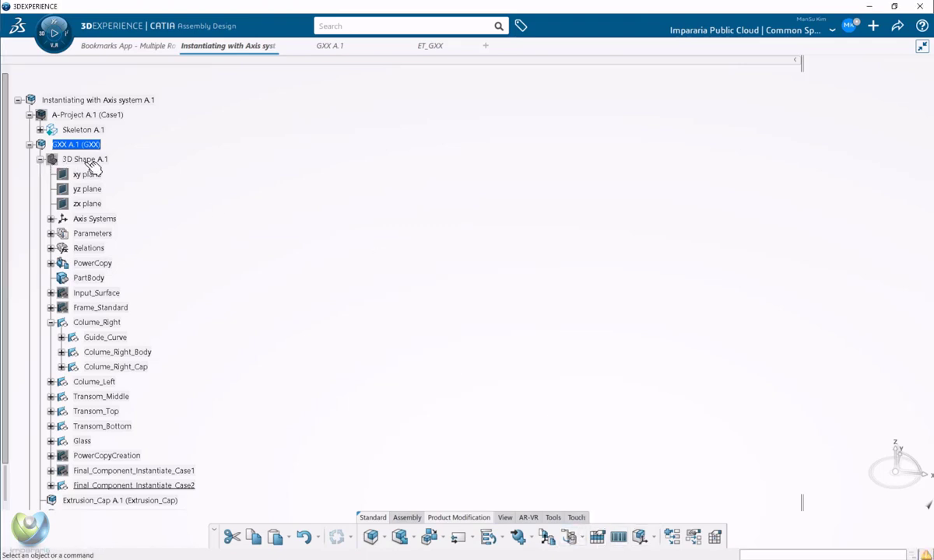
Collapse GXX's 3D Shape and show the hidden A-Project product.
left_click(40, 160)
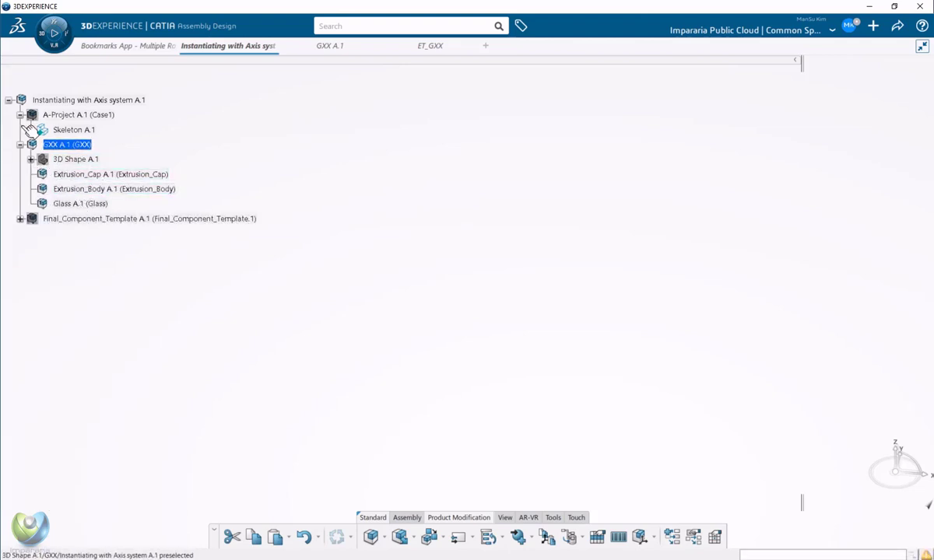
right_click(65, 115)
key("h")
left_click(64, 114)
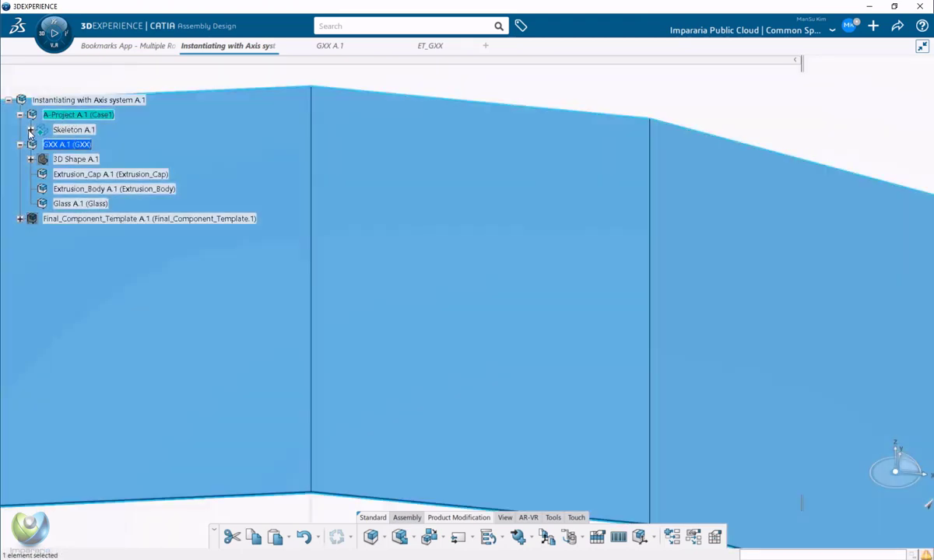
Expand the Skeleton under A-Project and activate it for editing.
left_click(31, 130)
left_click(87, 131)
double_click(92, 133)
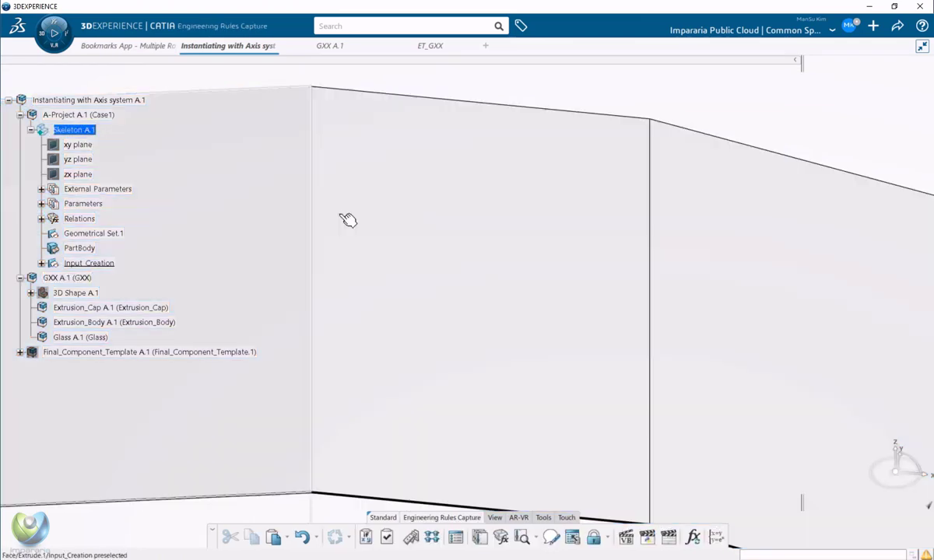
Expand the Skeleton's Relations and Input_Creation branches and highlight the surfaces Extrude.1 to Extrude.4 in turn.
middle_click_drag(348, 217, 350, 327)
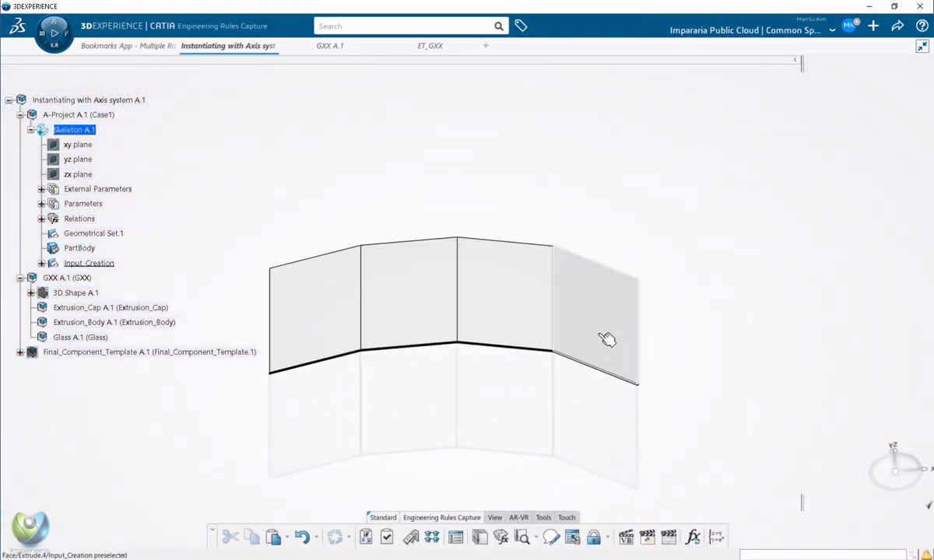
middle_click_drag(504, 346, 516, 313)
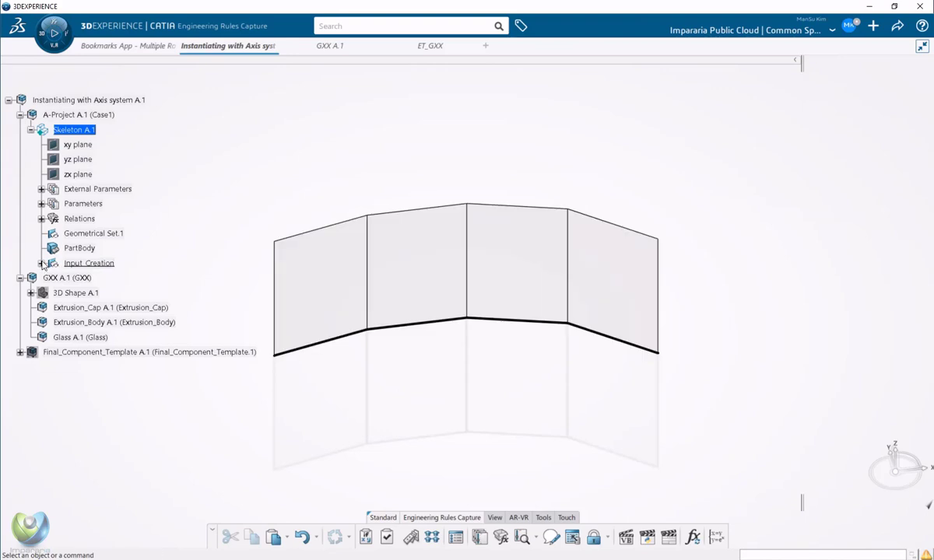
left_click(41, 218)
left_click(42, 292)
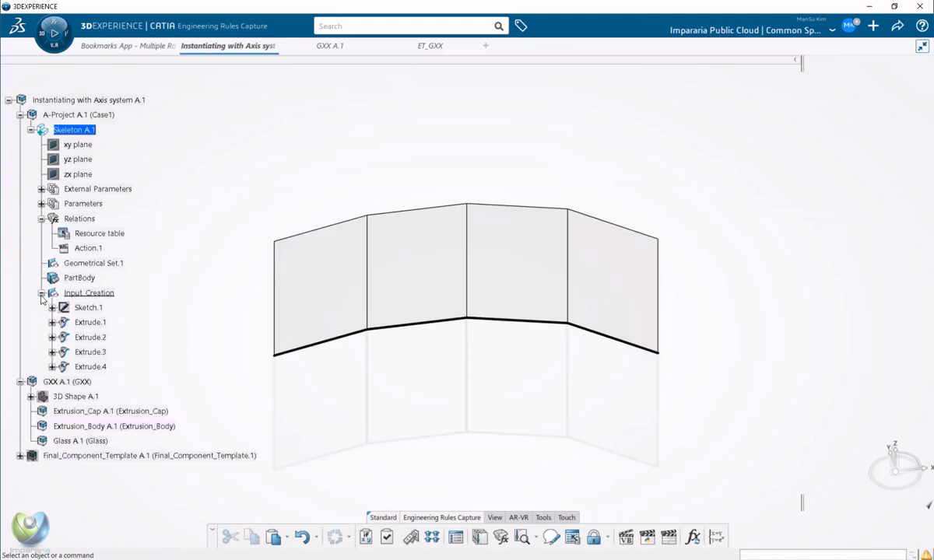
left_click(99, 324)
left_click(95, 339)
left_click(94, 354)
left_click(97, 368)
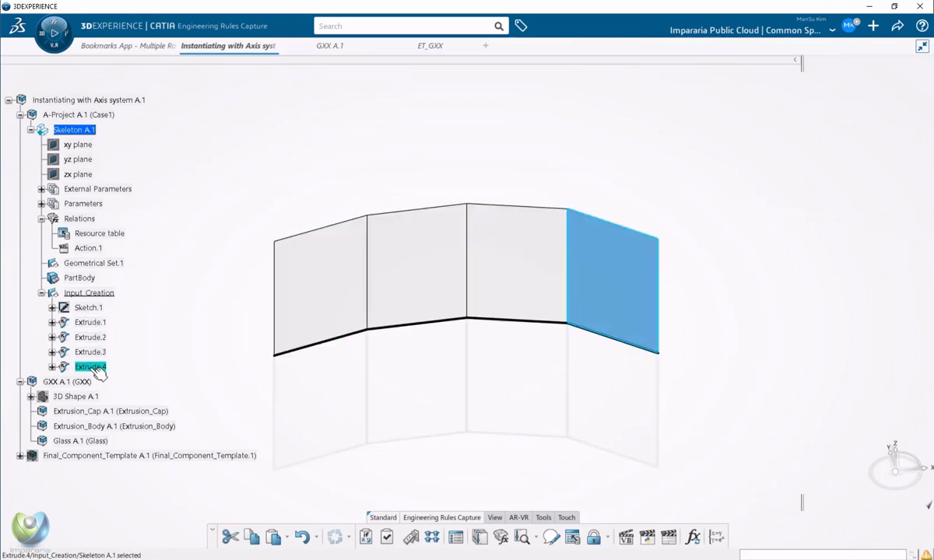
Examine the Transom_Height parameter of Extrude.1 under Input_Creation, then collapse Extrude.1.
left_click(51, 322)
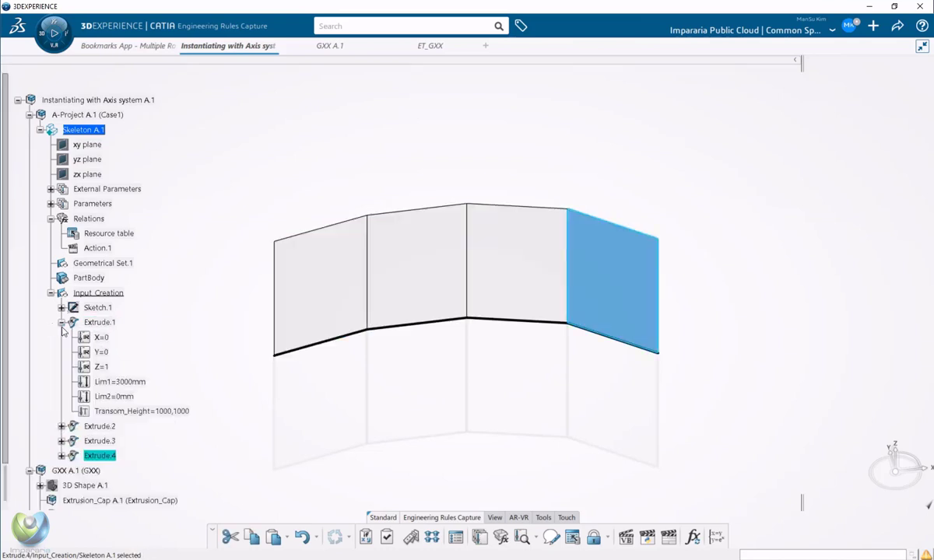
left_click(115, 329)
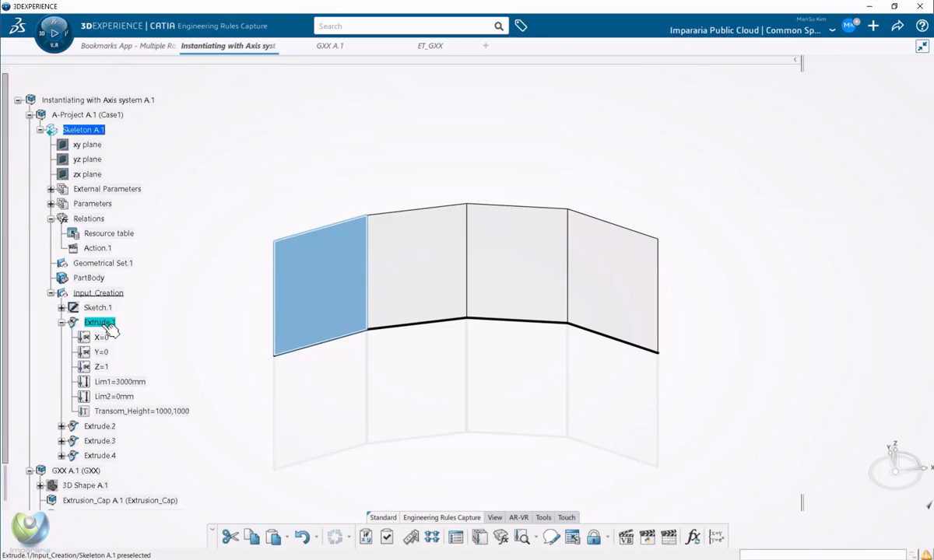
left_click(158, 414)
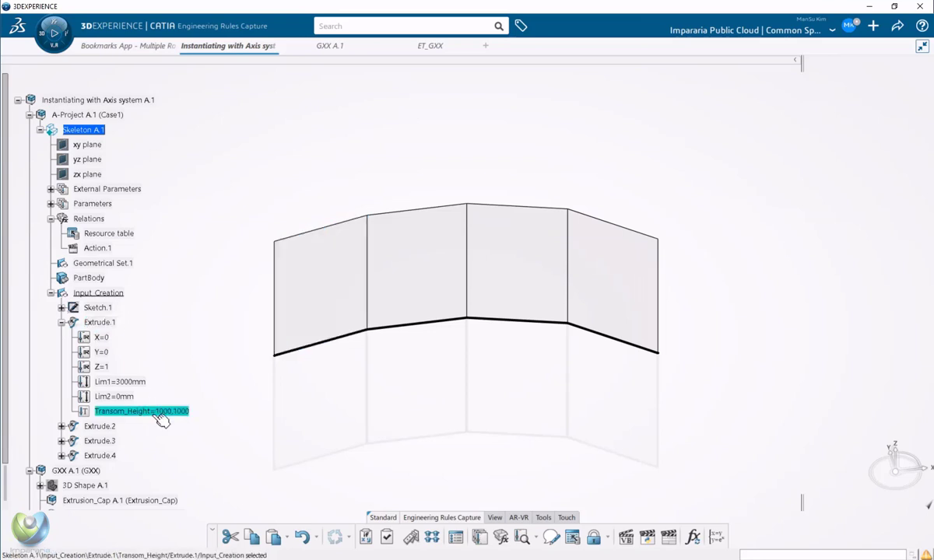
scroll(171, 409, "down", 1)
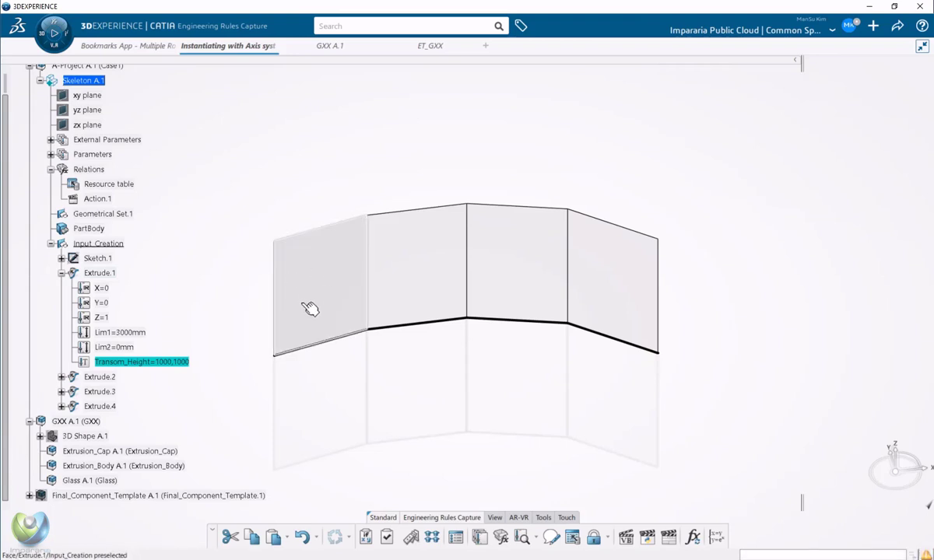
left_click(62, 273)
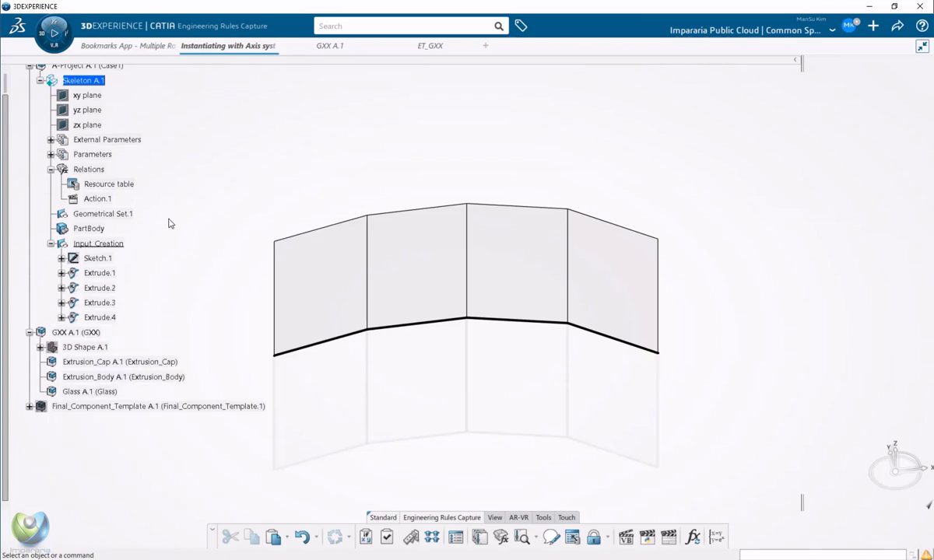
Run Action.1 from the Skeleton's Relations to instantiate the window units on the input surfaces.
left_click(110, 200)
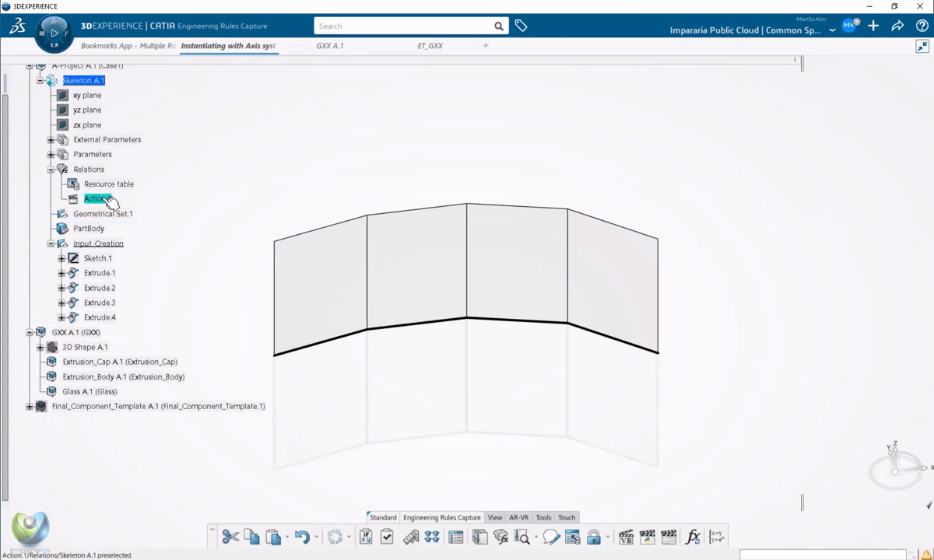
left_click(137, 161)
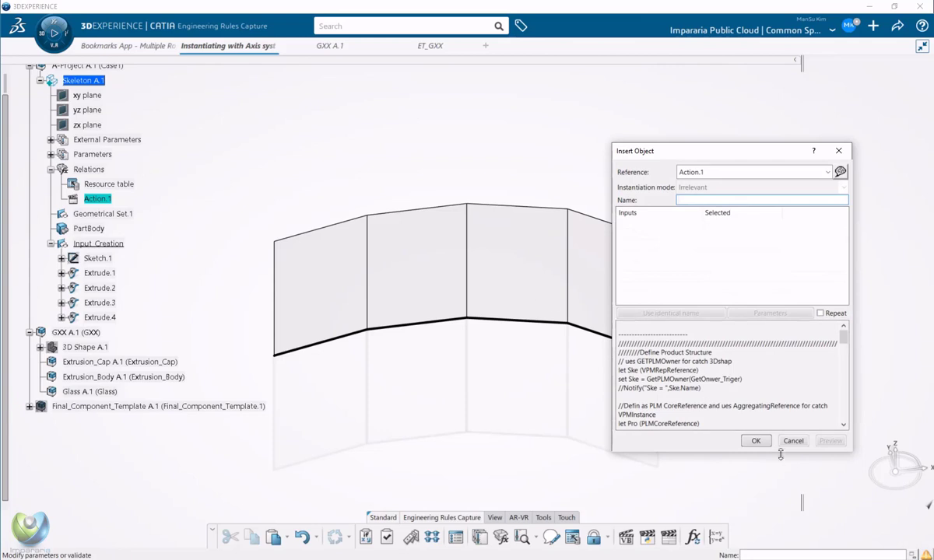
left_click(755, 441)
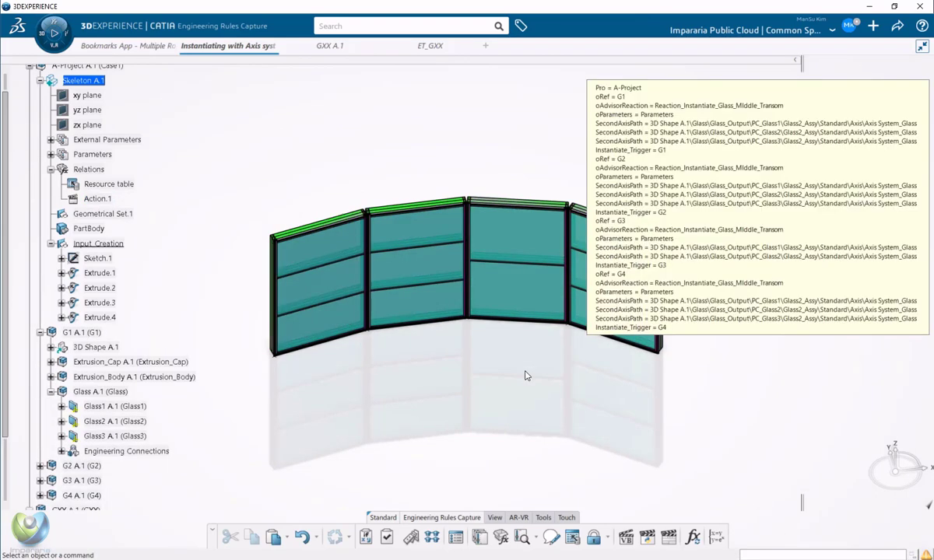
middle_click_drag(509, 403, 508, 396)
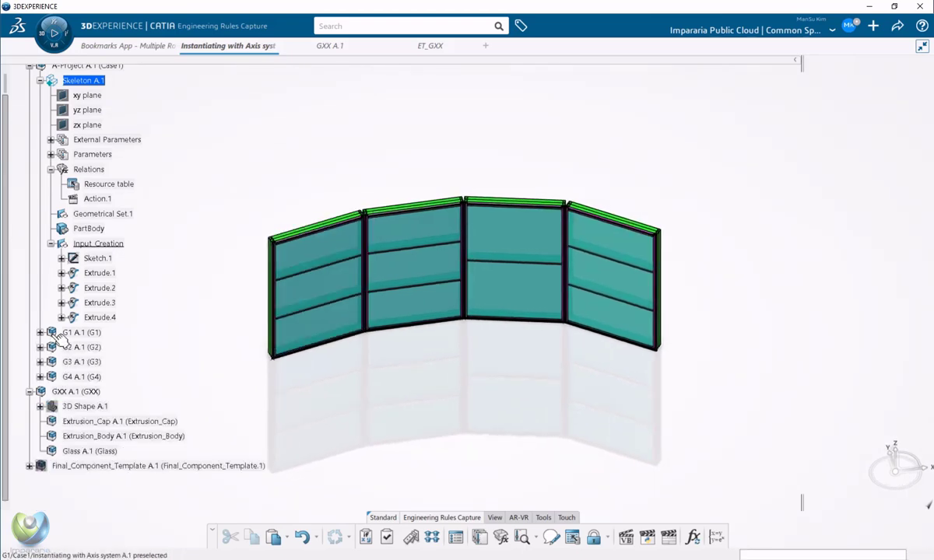
Hide the GXX component and collapse its branch in the tree.
left_click(89, 395)
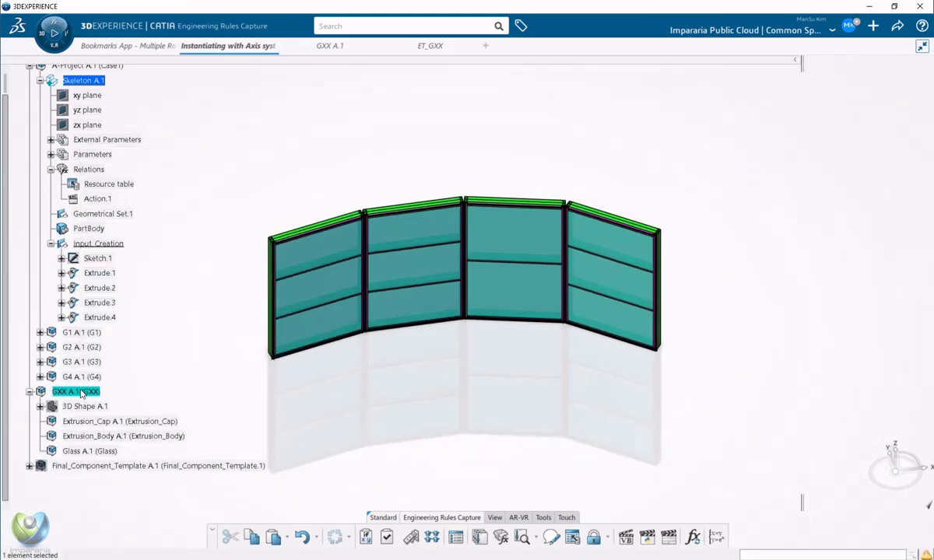
key("space")
left_click(29, 393)
Open A-Project in a new app tab and view its window units from the front.
scroll(176, 300, "up", 3)
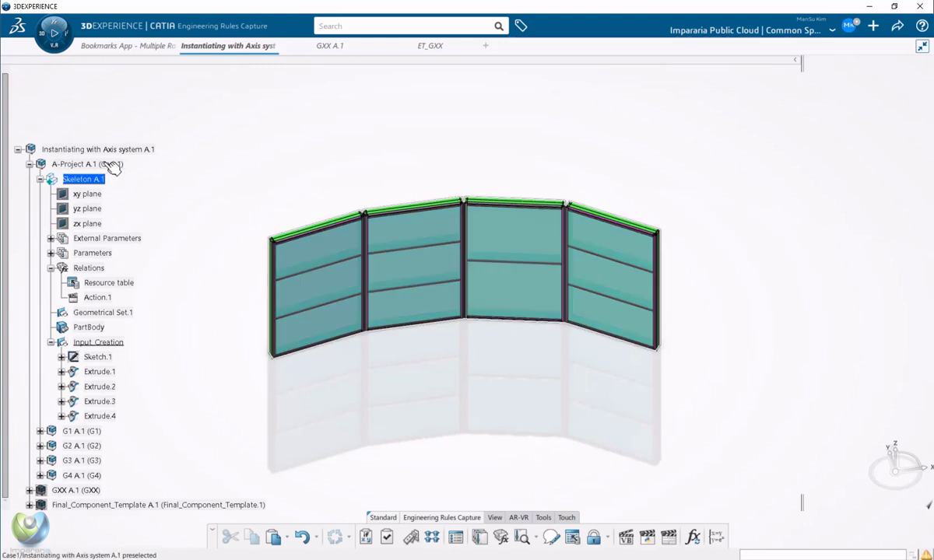
right_click(103, 164)
mouse_move(212, 358)
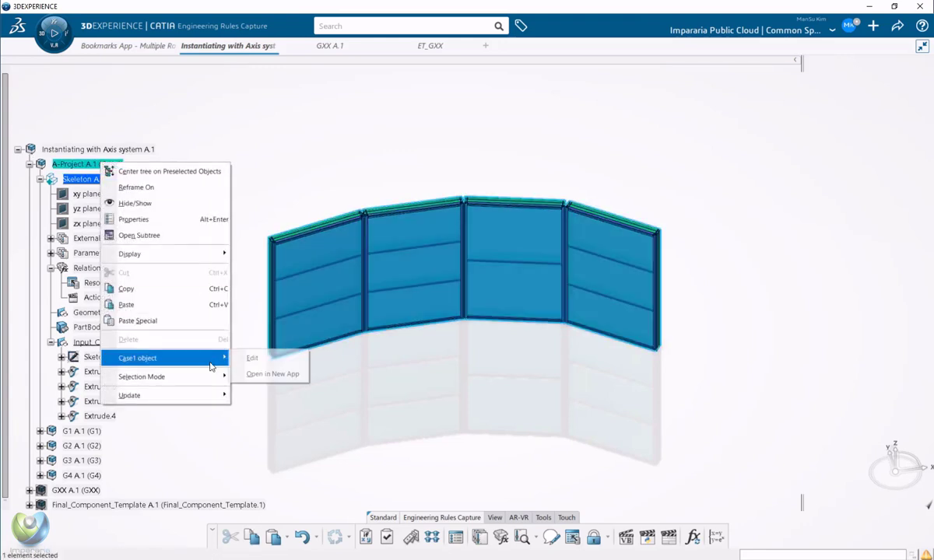
left_click(282, 375)
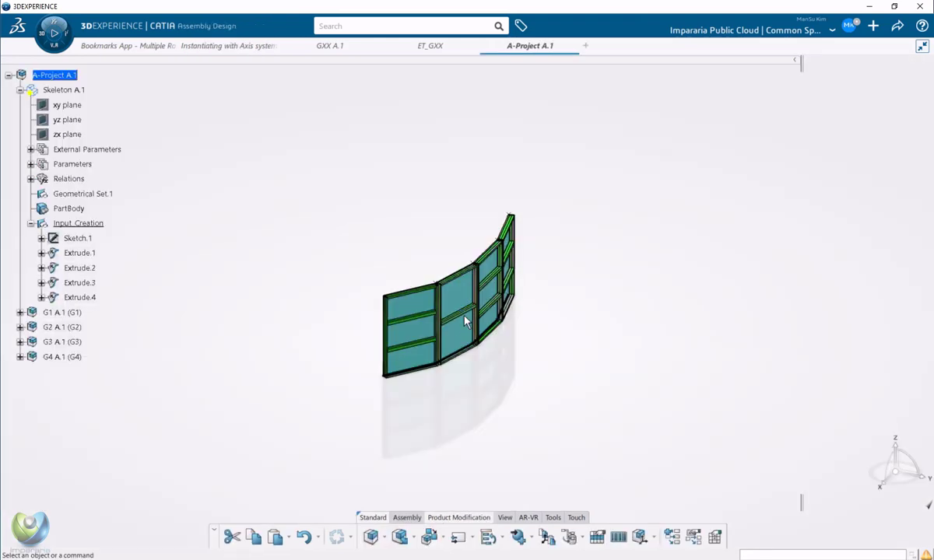
middle_click_drag(436, 356, 572, 343)
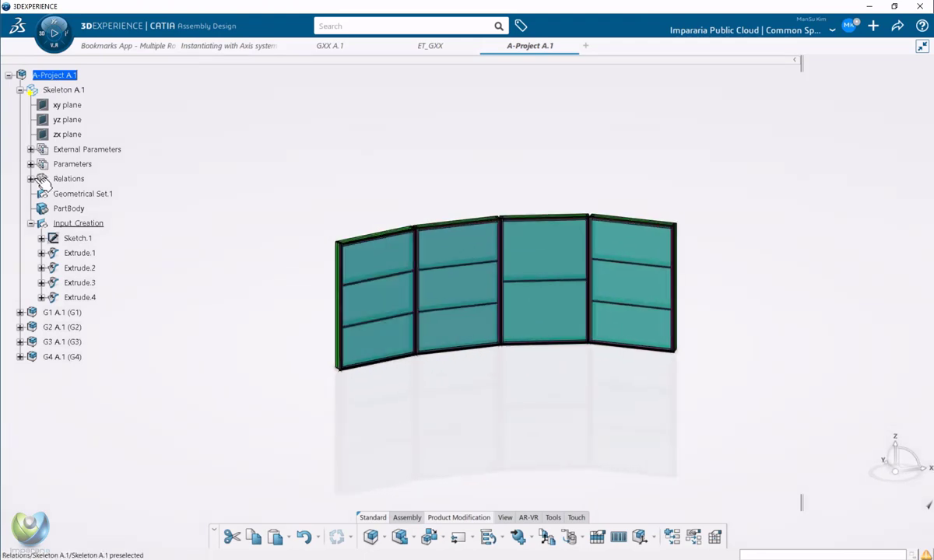
Highlight the surfaces Extrude.1 to Extrude.4 under Input_Creation in turn, then clear the selection.
left_click(84, 254)
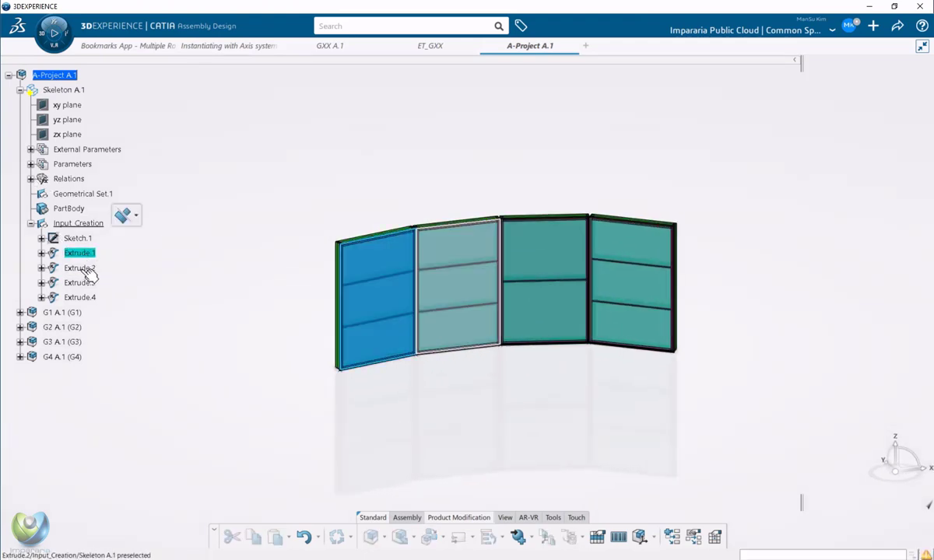
left_click(82, 268)
left_click(86, 283)
left_click(84, 297)
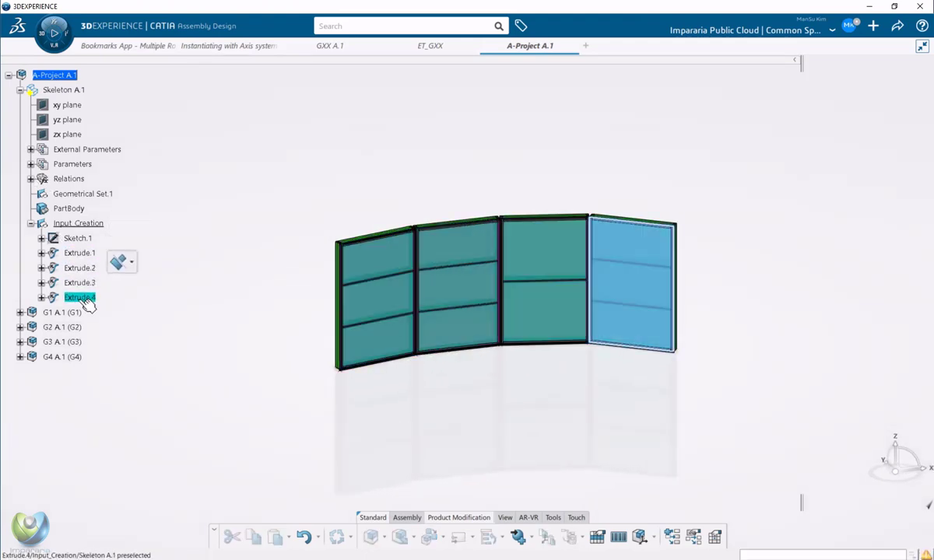
left_click(129, 136)
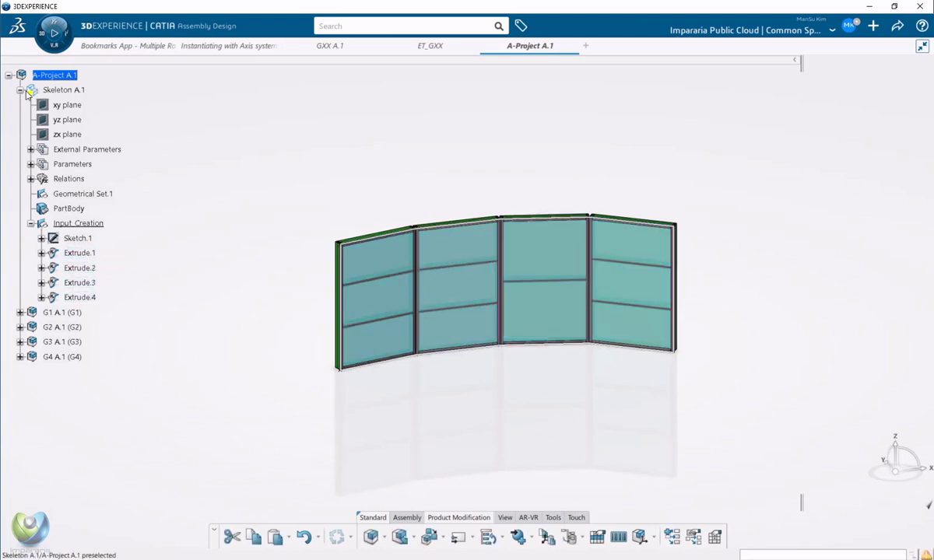
Collapse the Skeleton branch and hide the Skeleton.
left_click(21, 90)
left_click(59, 90)
right_click(57, 91)
left_click(85, 129)
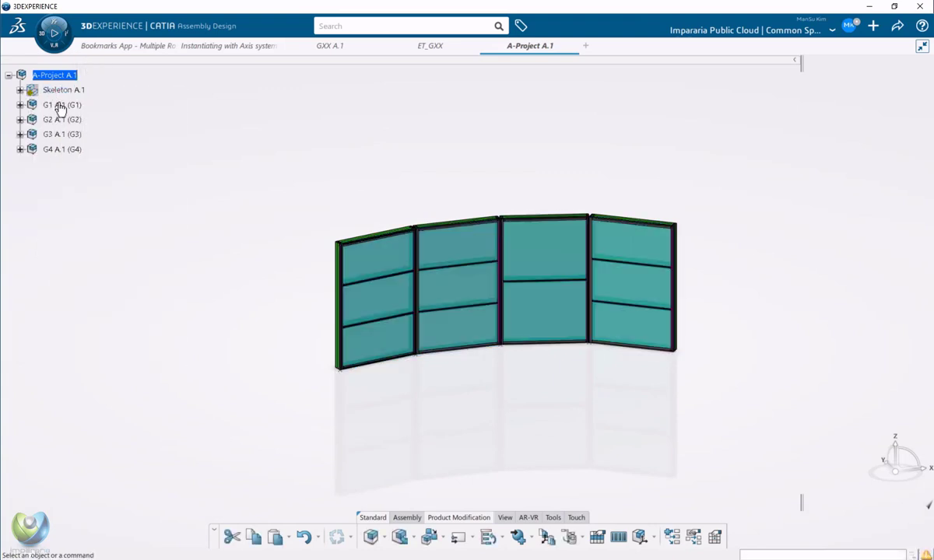
Expand window unit G1 and its Glass component, and highlight the Glass3 pane.
left_click(63, 106)
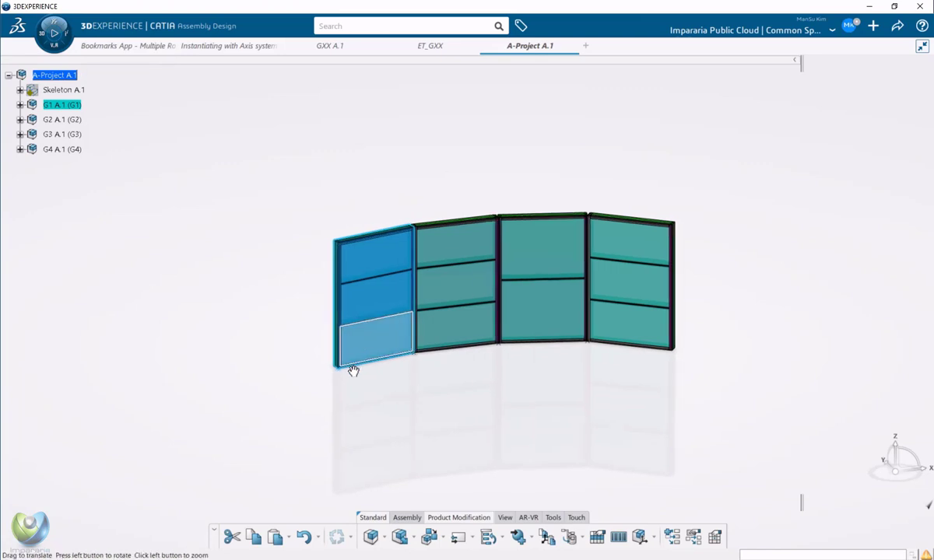
scroll(354, 358, "up", 5)
left_click(155, 340)
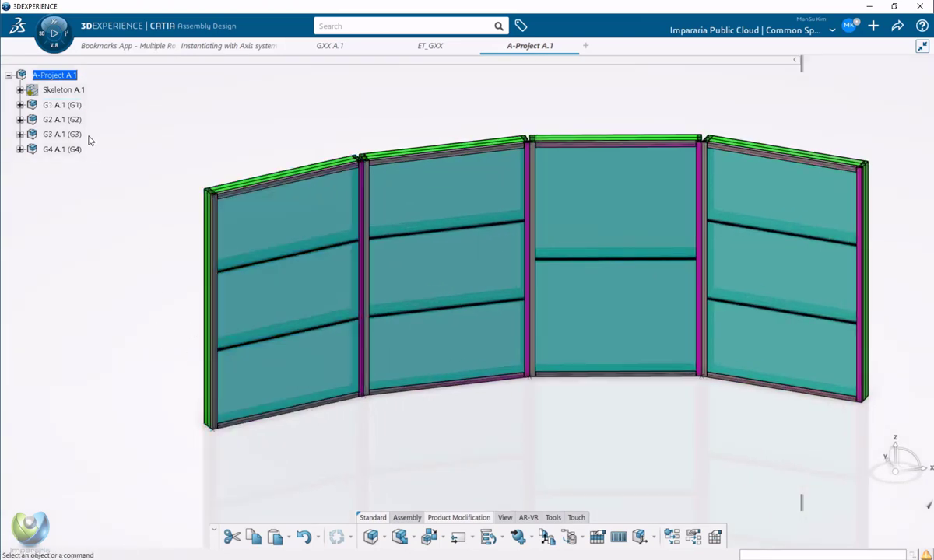
left_click(62, 104)
left_click(20, 105)
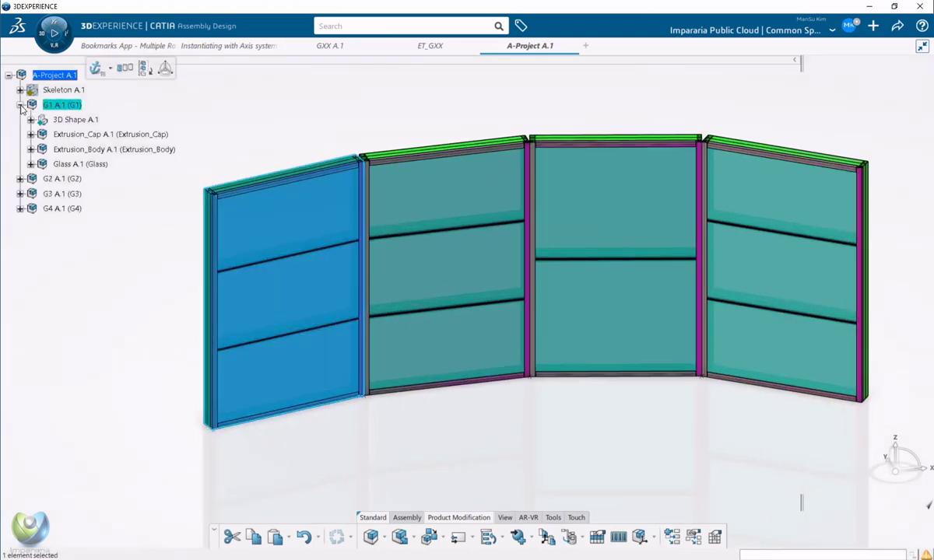
left_click(80, 165)
left_click(30, 165)
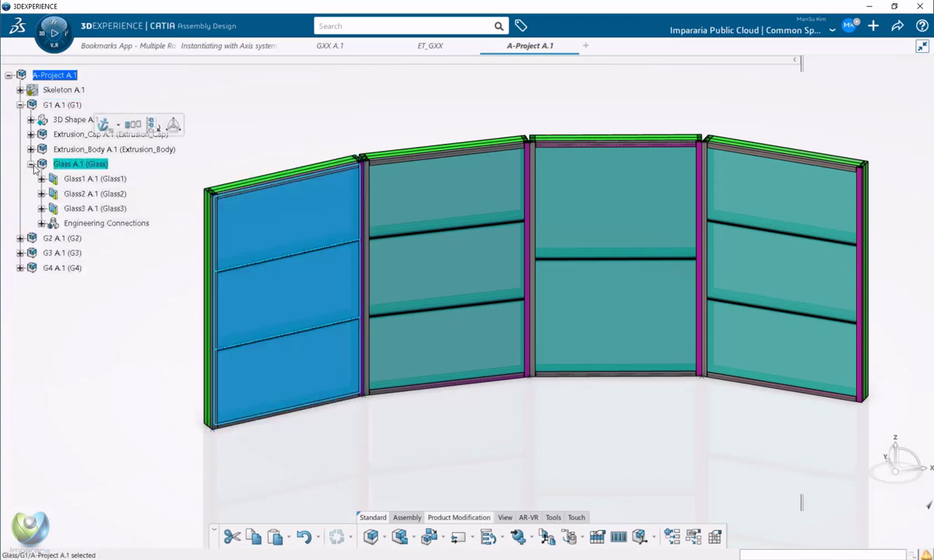
left_click(97, 209)
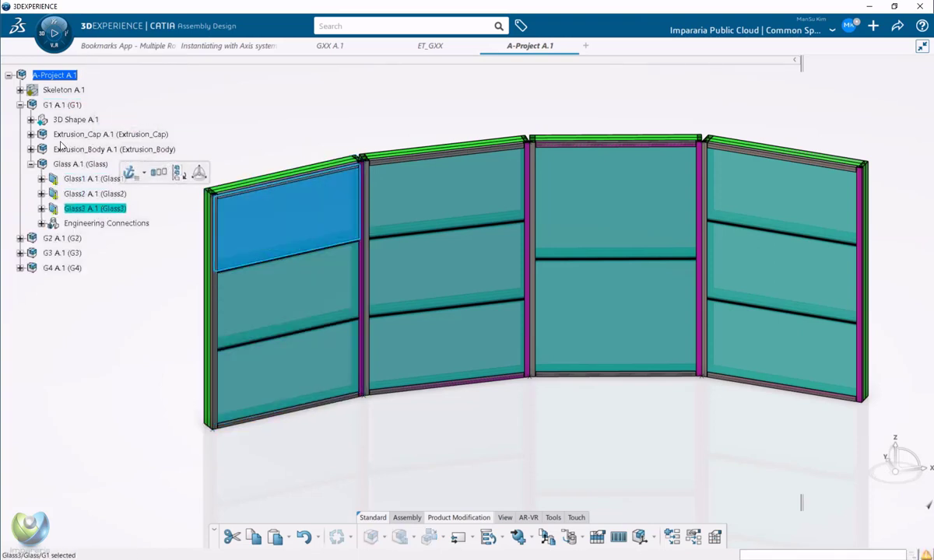
Expand Extrusion_Body of G1 and highlight its mullion and transom bodies in turn.
left_click(31, 150)
left_click(117, 164)
left_click(92, 179)
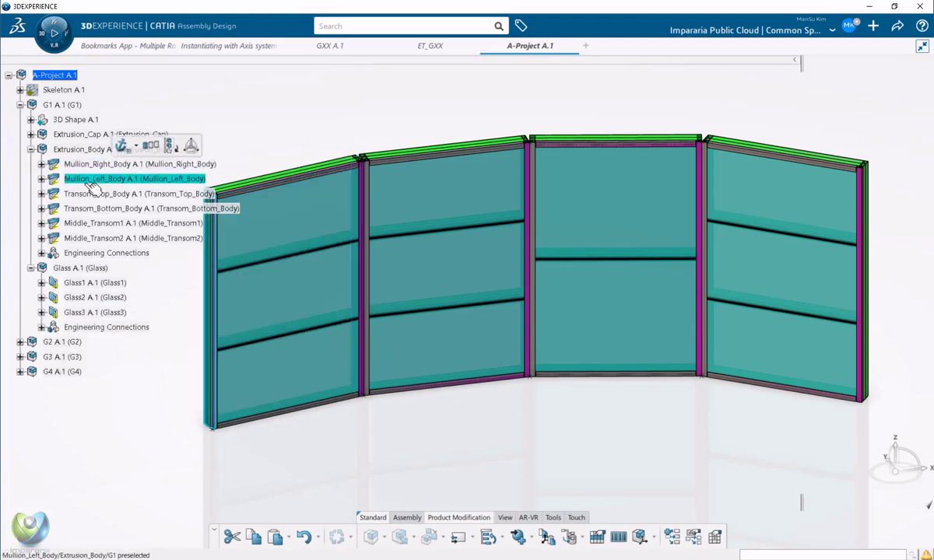
left_click(94, 194)
left_click(94, 209)
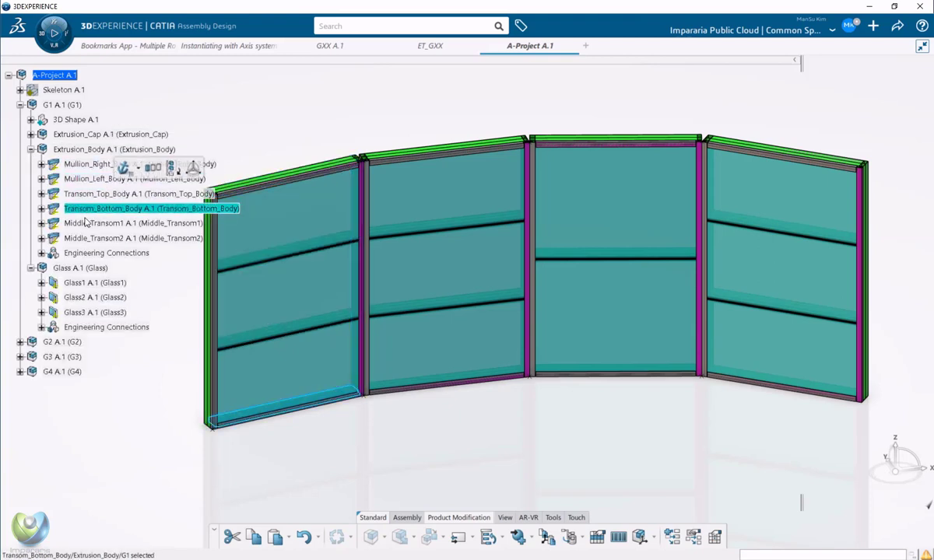
left_click(94, 223)
Hide the 3D Shape of window unit G1, and expand G2 to hide its 3D Shape too.
left_click(76, 120)
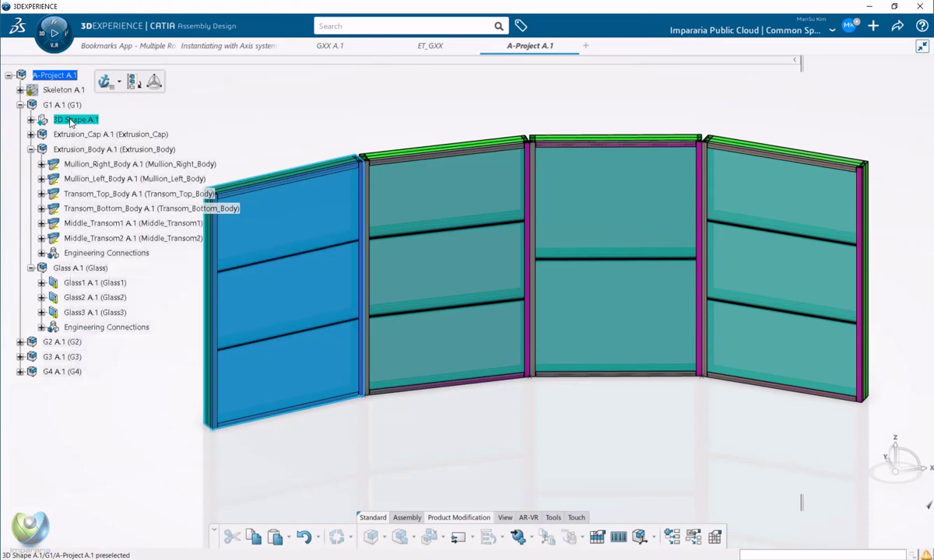
key("space")
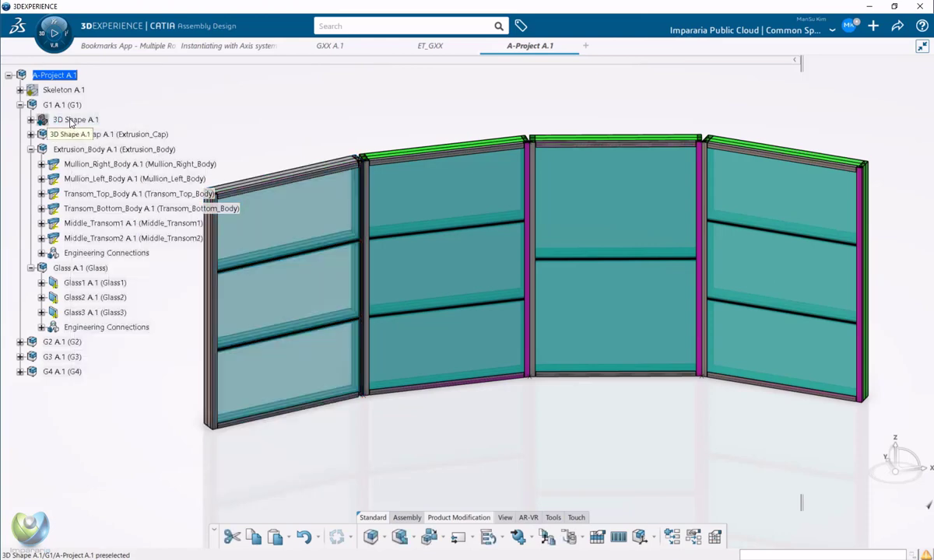
left_click(20, 342)
right_click(70, 356)
left_click(86, 95)
Expand window units G3 and G4 and hide the 3D Shape of each.
left_click(21, 416)
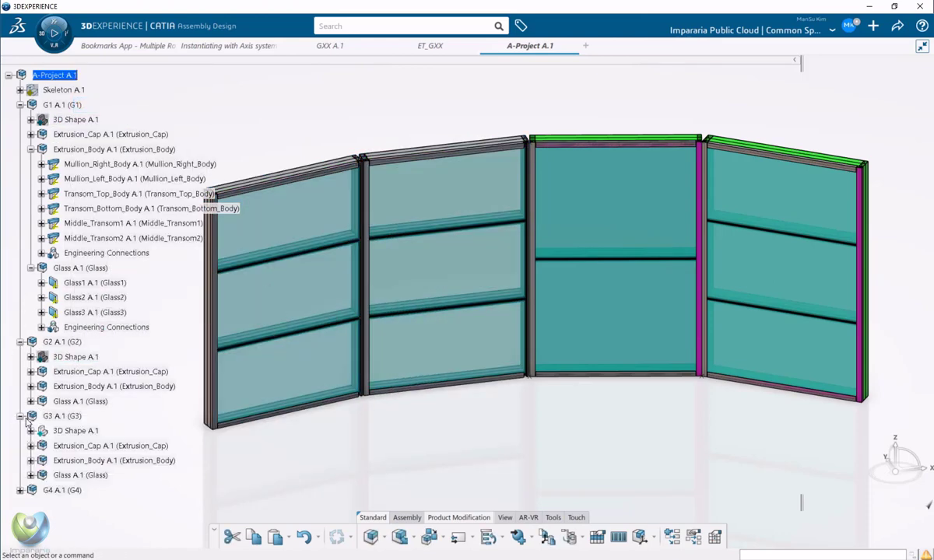
scroll(25, 421, "down", 1)
left_click(82, 381)
key("space")
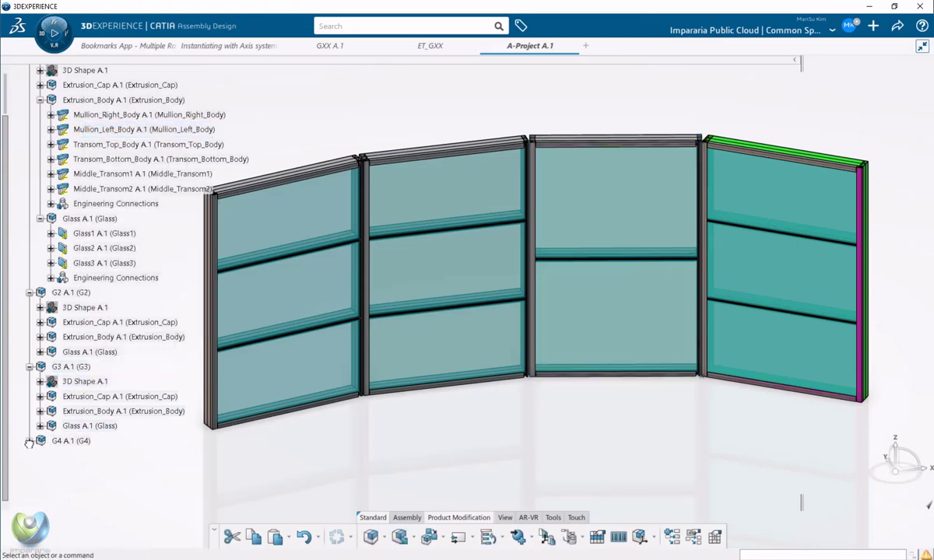
left_click(29, 443)
left_click(84, 455)
key("space")
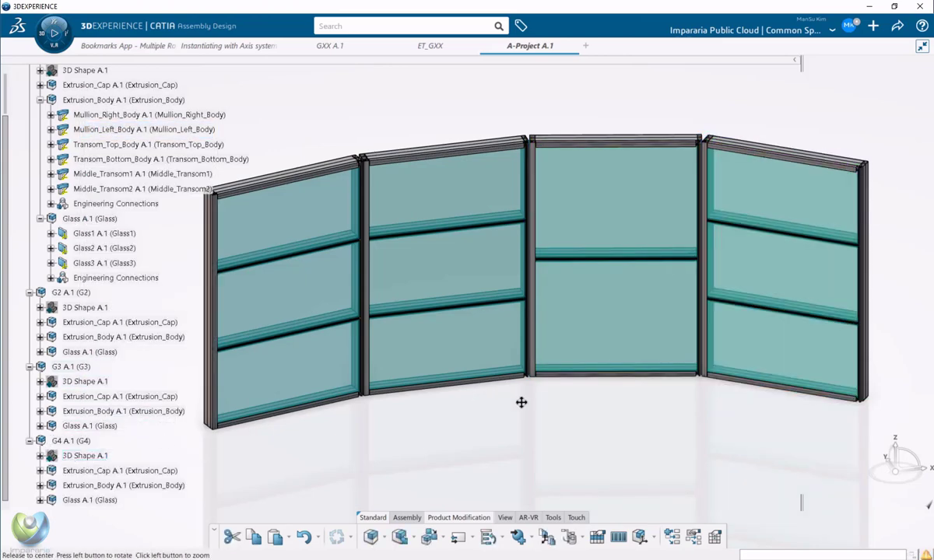
Inspect the mullion corners up close and examine the contents of Mullion_Right_Body under G4's Extrusion_Body, then collapse that part.
middle_click_drag(521, 402, 574, 334)
middle_click_drag(367, 182, 445, 294)
scroll(124, 341, "down", 3)
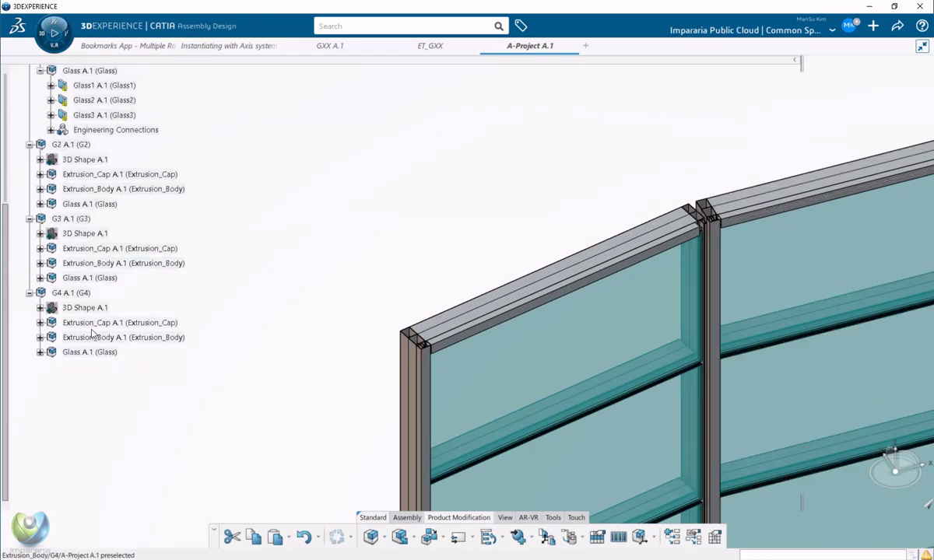
left_click(39, 338)
left_click(105, 367)
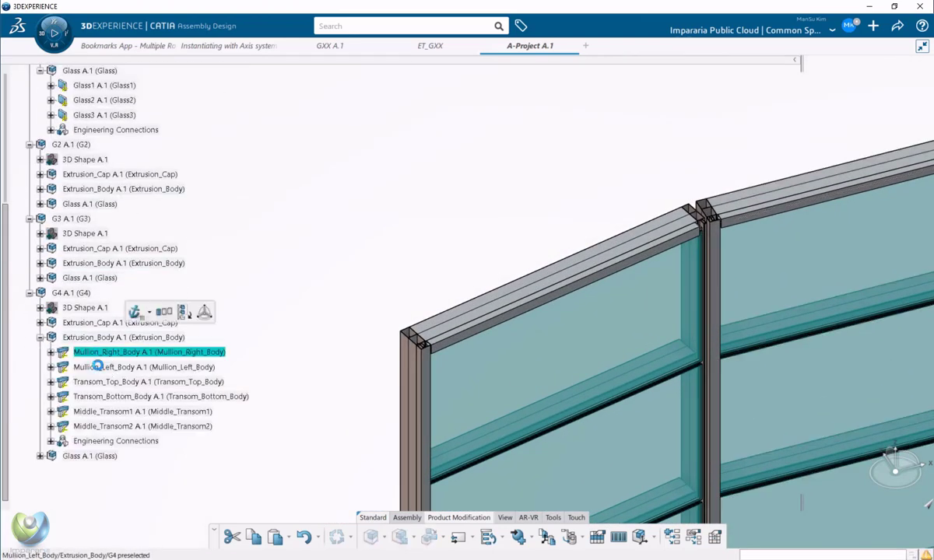
left_click(54, 353)
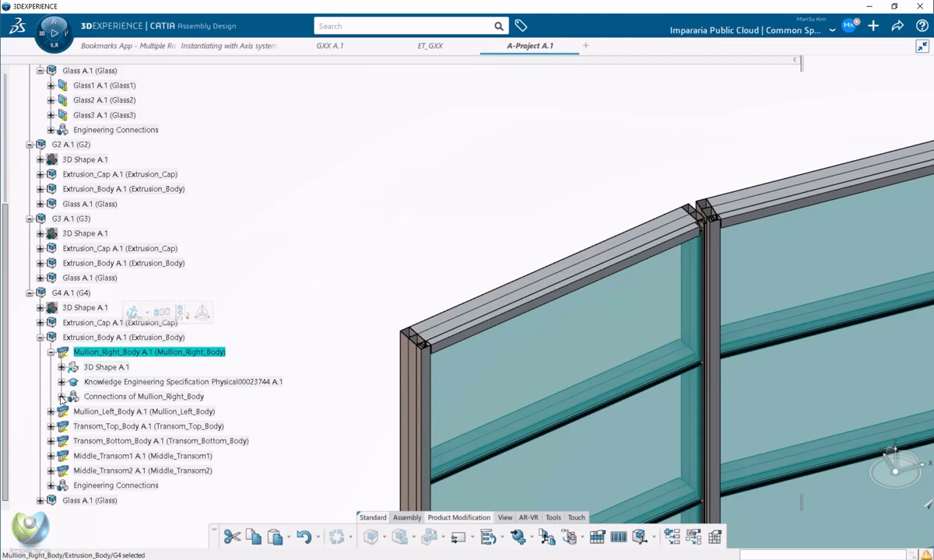
left_click(61, 382)
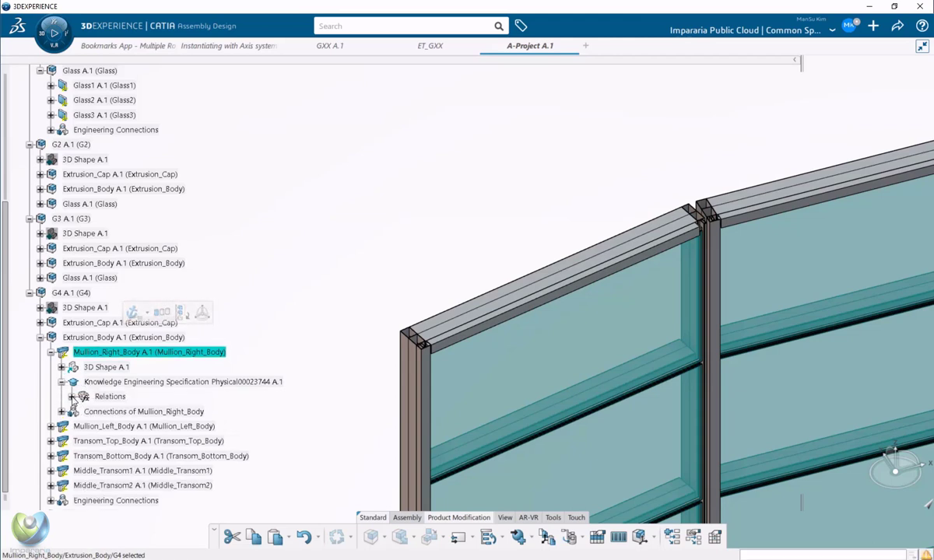
left_click(72, 397)
left_click(61, 383)
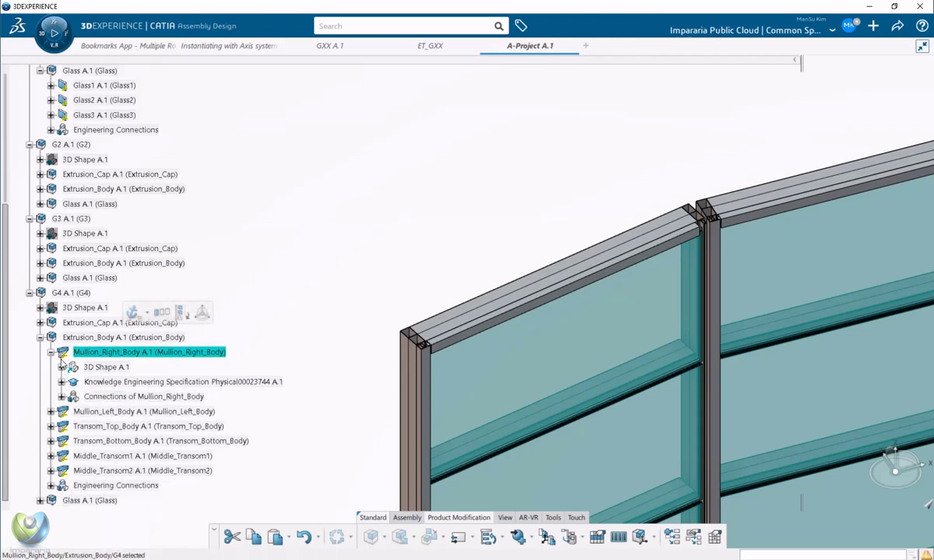
scroll(78, 358, "down", 1)
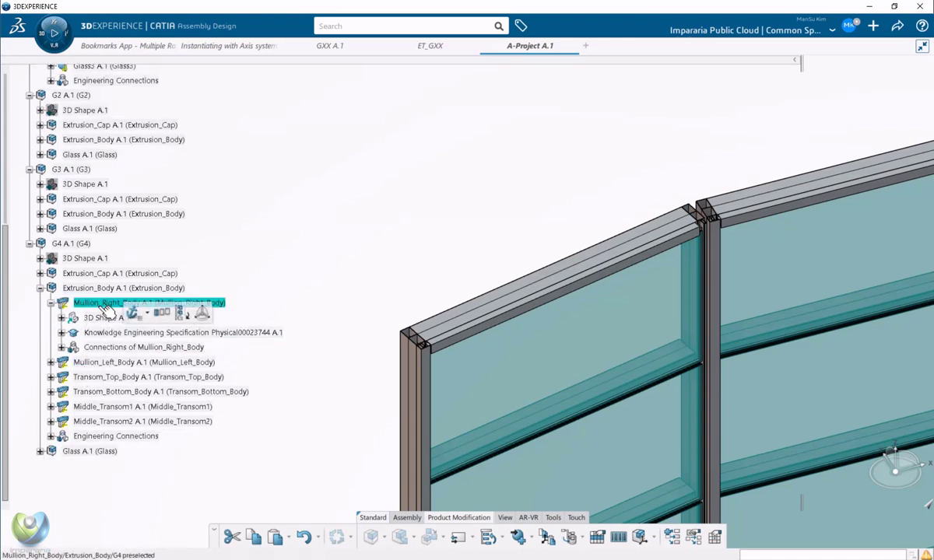
left_click(50, 303)
Expand the Skeleton of A-Project, show it, and activate it for editing.
scroll(66, 308, "up", 1)
scroll(66, 308, "up", 4)
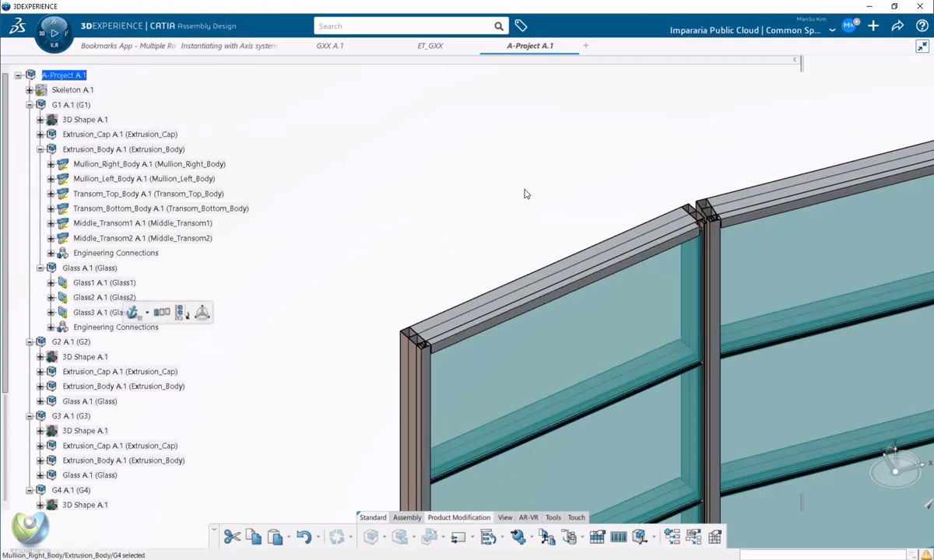
mouse_move(498, 263)
middle_mouse_down()
mouse_move(614, 417)
mouse_move(611, 375)
mouse_move(525, 340)
mouse_move(498, 280)
middle_mouse_up()
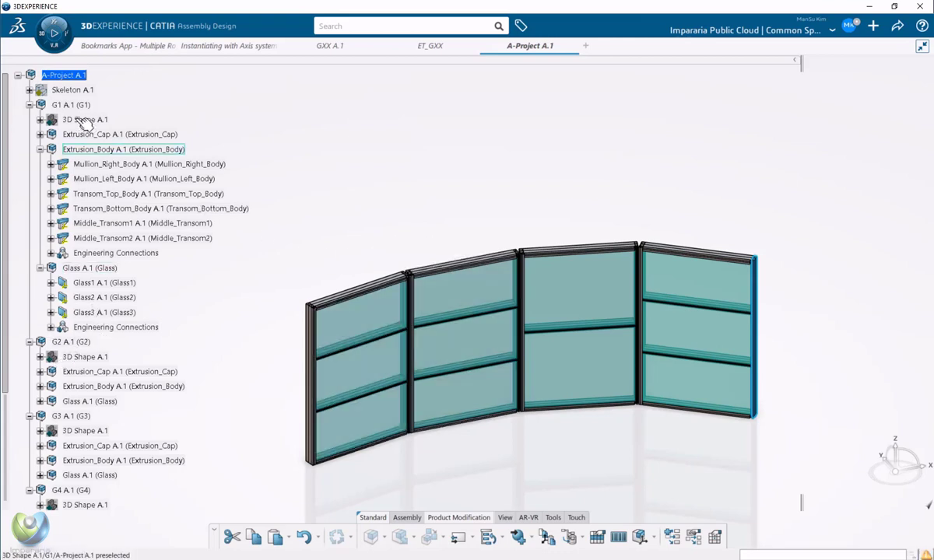
left_click(29, 89)
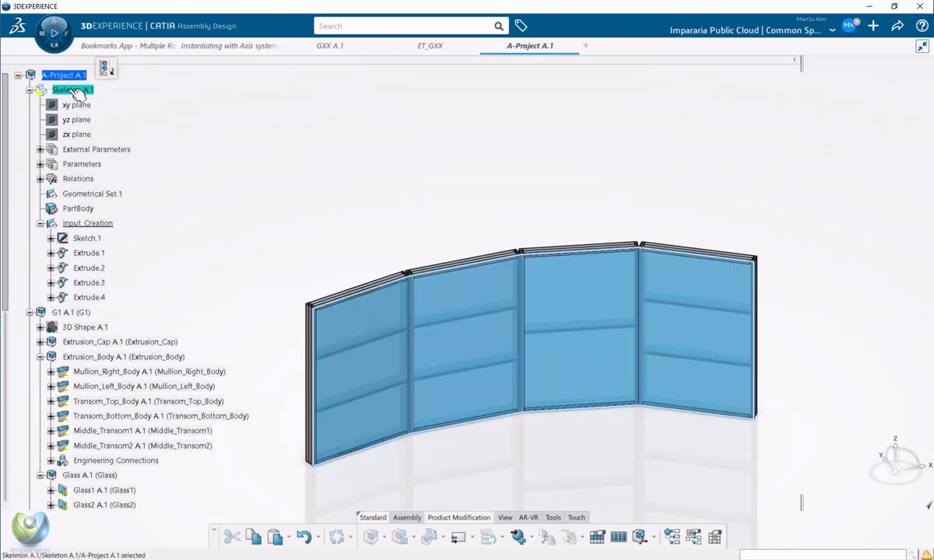
double_click(78, 91)
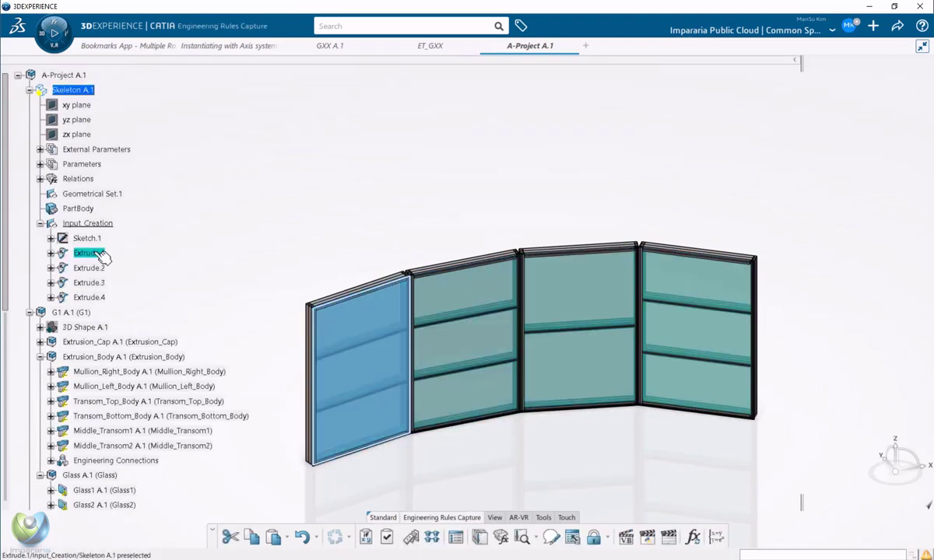
Extend the first limit of surface Extrude.1 to a length of 3404 mm.
double_click(94, 254)
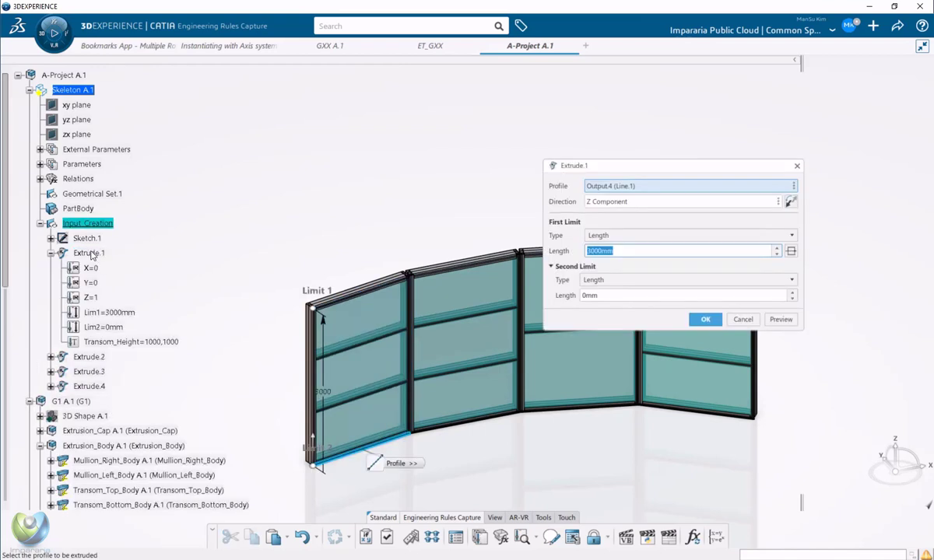
left_click_drag(324, 296, 330, 272)
left_click(706, 321)
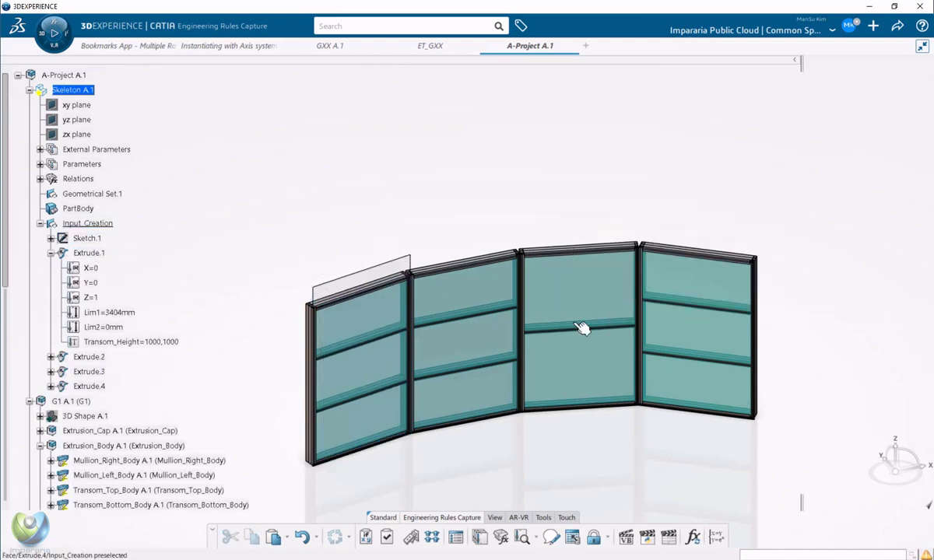
Activate A-Project to update its window units, and collapse the Input_Creation and G1 branches.
left_click(74, 75)
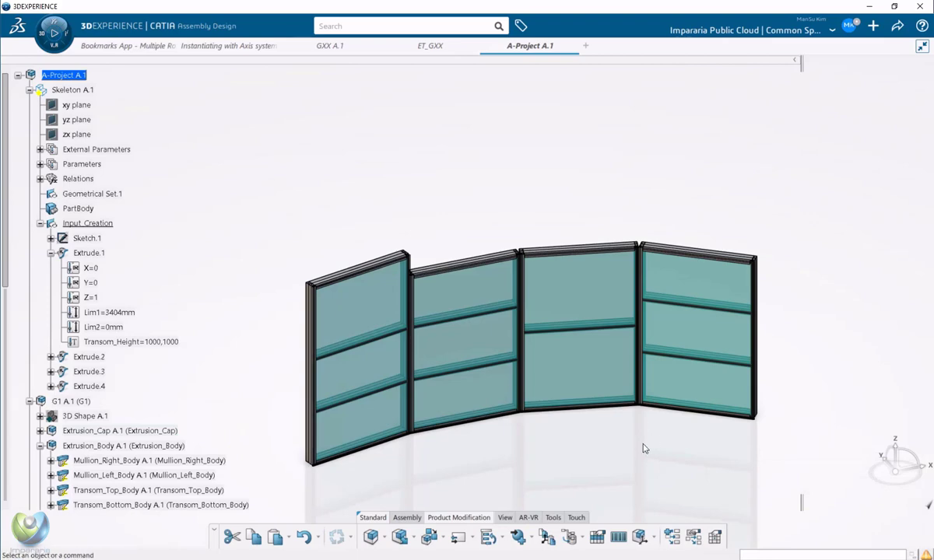
middle_click_drag(592, 424, 583, 390)
left_click(30, 238)
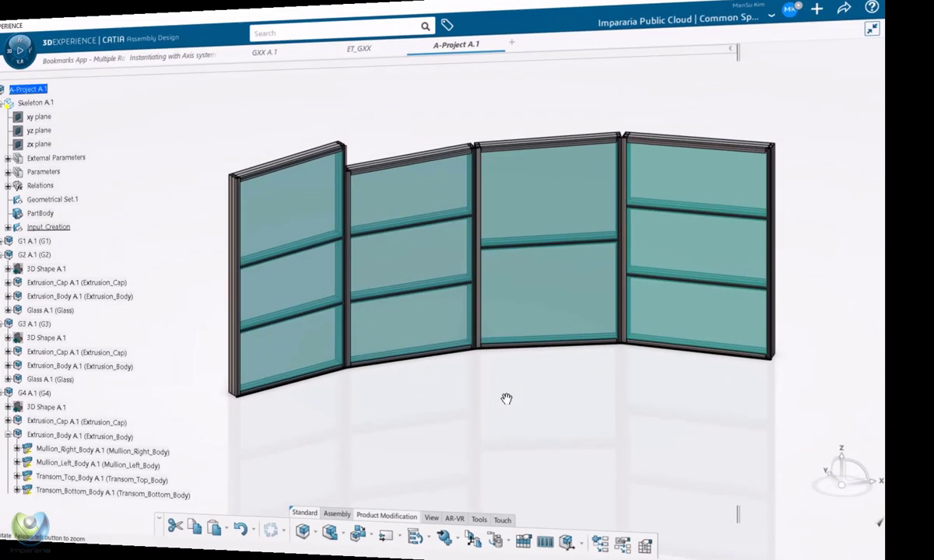